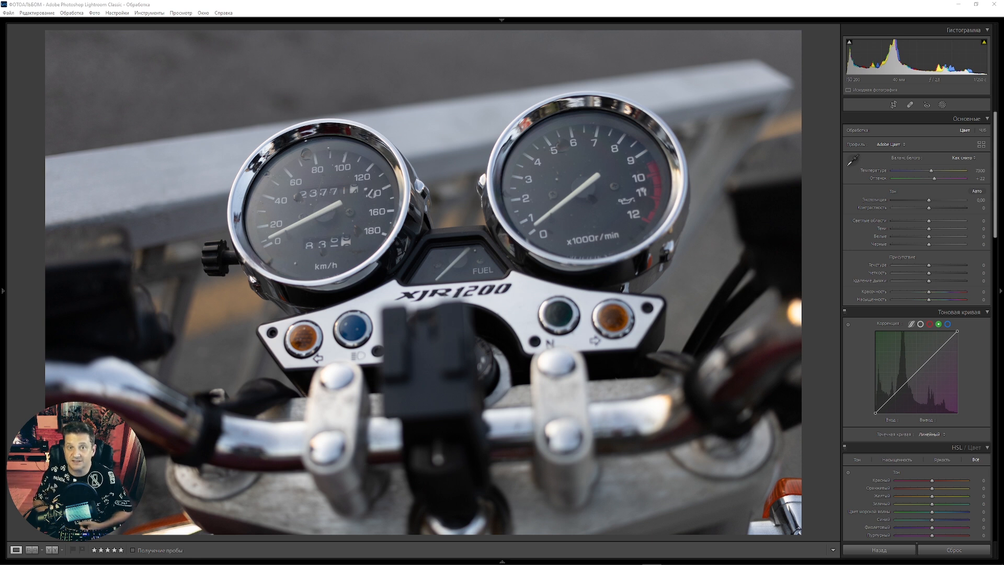
Step: Try darkening the midtones with a point on the combined RGB tone curve, and remove that point
scroll(980, 221, down, 3)
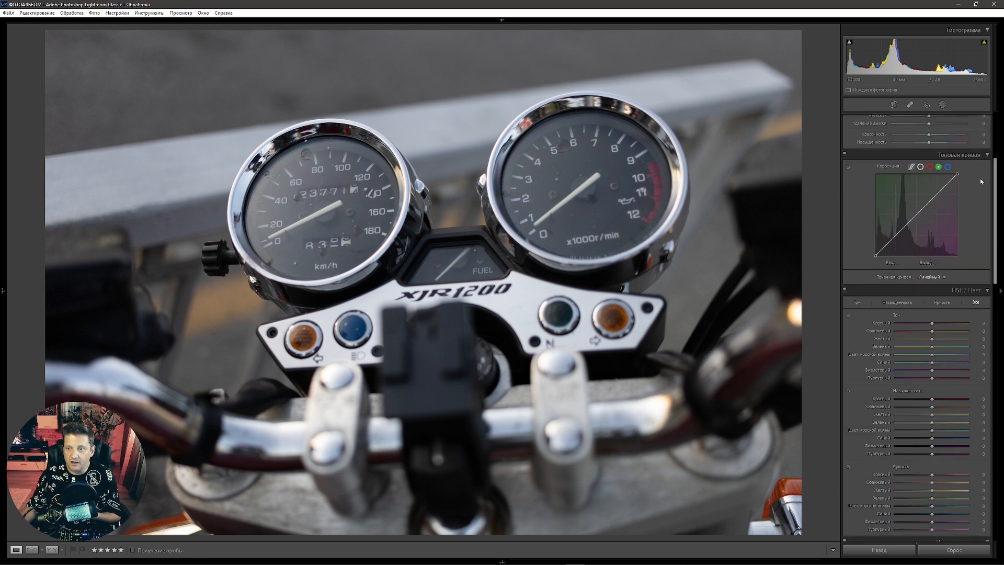
click(920, 168)
mouse_move(916, 215)
mouse_down()
mouse_move(910, 208)
mouse_move(921, 224)
mouse_up()
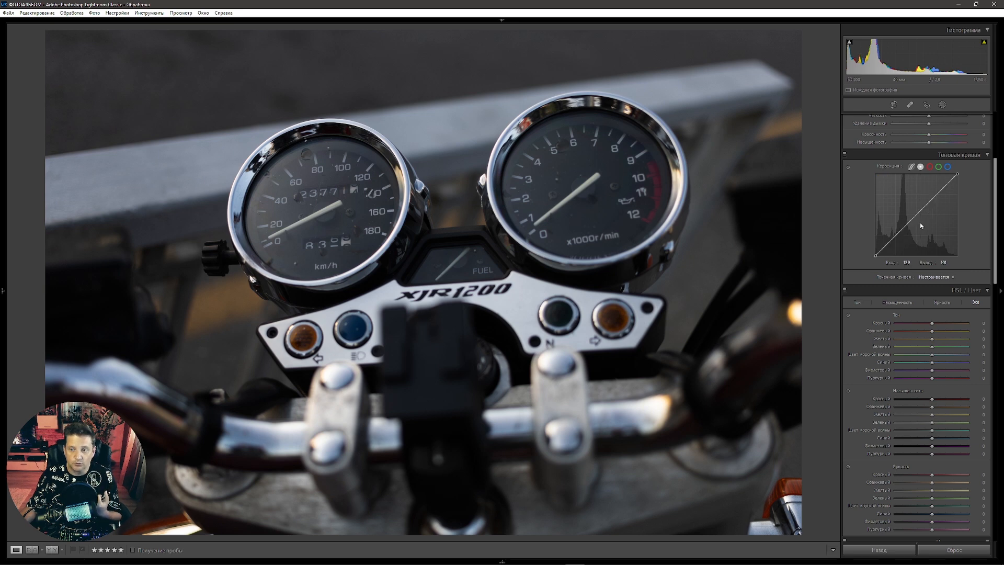
double_click(921, 222)
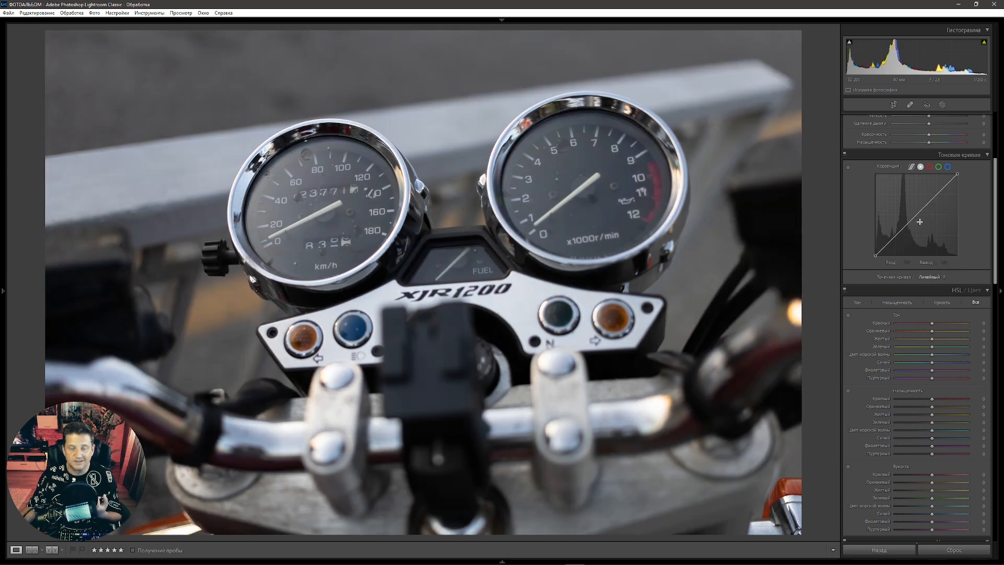
Step: Try pulling the midtones of the red channel tone curve down to tint the photo cyan
click(930, 167)
click(939, 167)
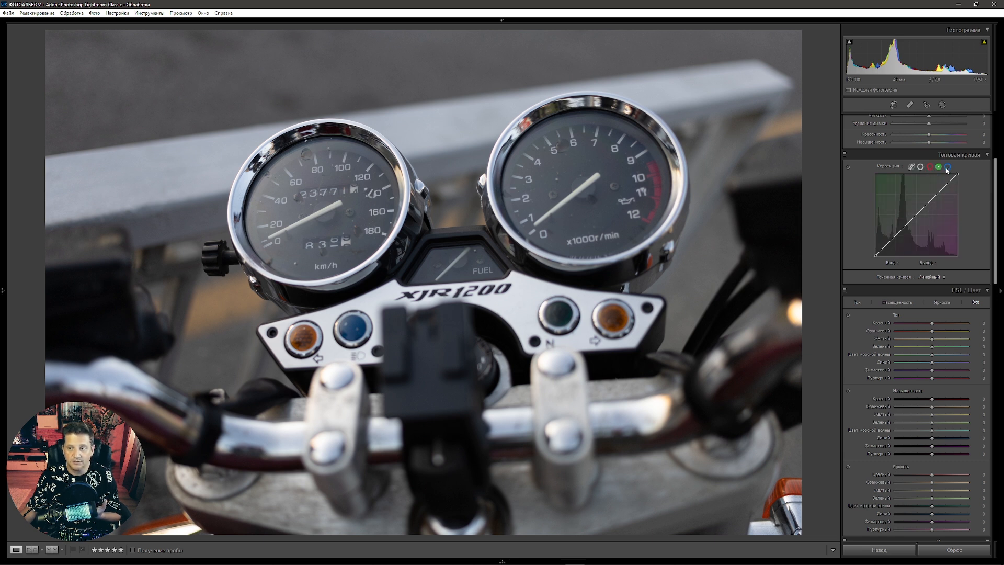
click(948, 167)
click(930, 168)
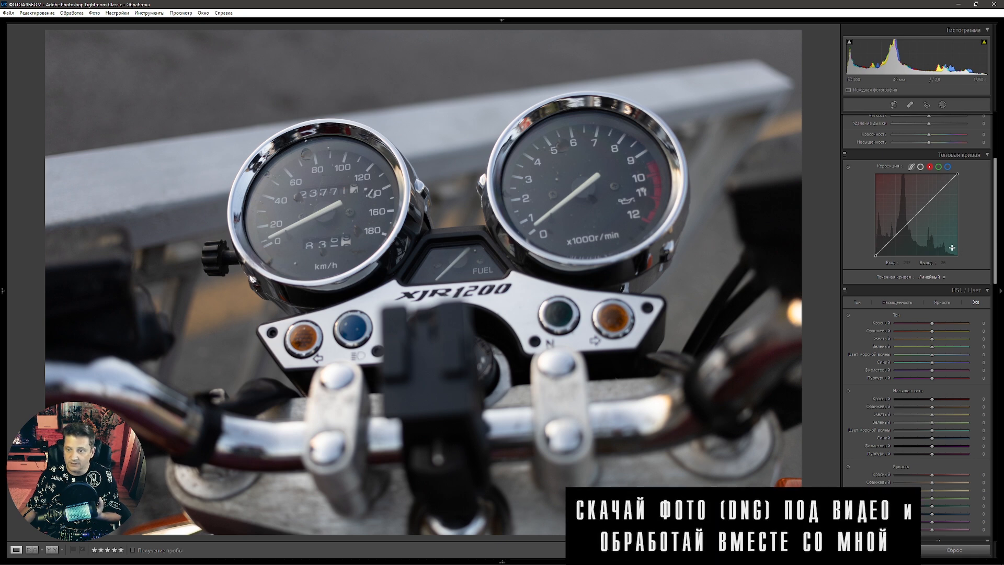
mouse_move(911, 219)
mouse_down()
mouse_move(912, 210)
mouse_move(926, 227)
mouse_up()
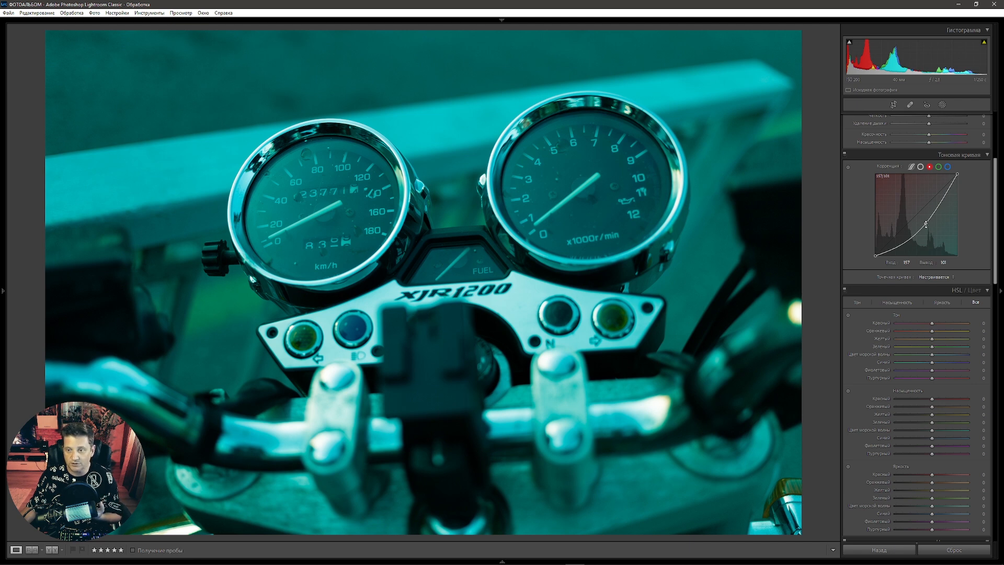
Step: Try shifting the midtones of the green and blue channel tone curves, removing the added point from each
click(938, 167)
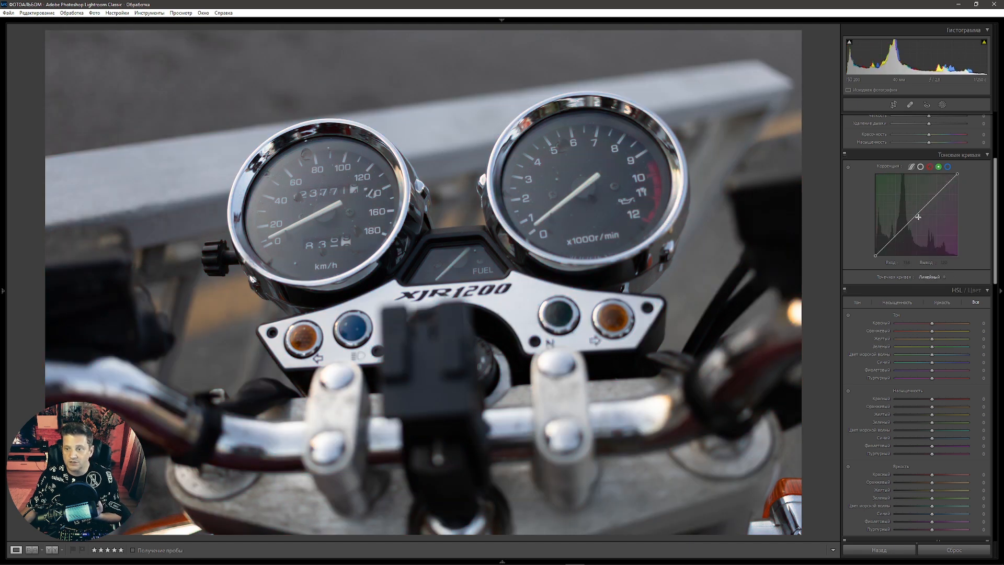
drag(919, 219, 934, 233)
double_click(932, 230)
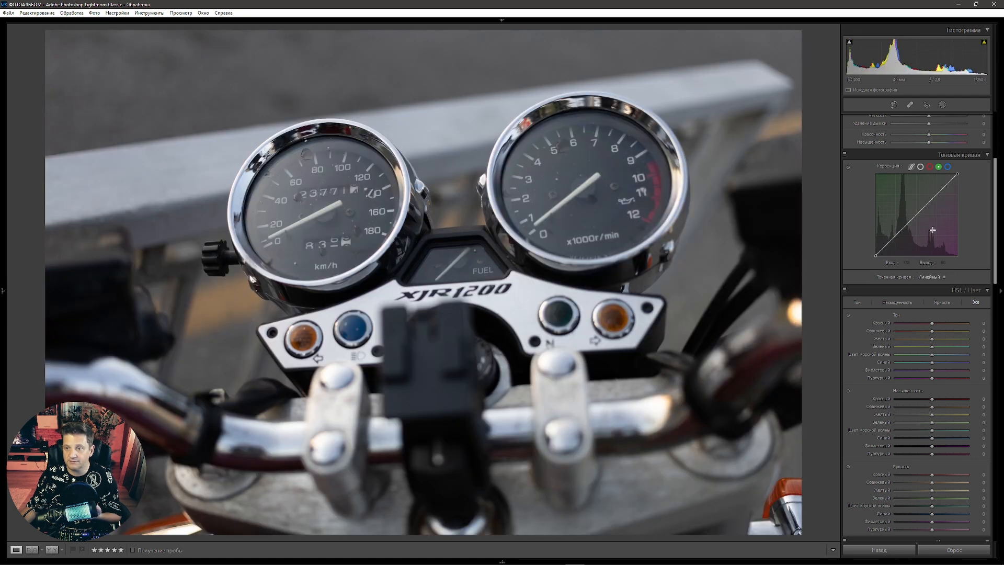
click(948, 166)
mouse_move(918, 213)
mouse_down()
mouse_move(911, 207)
mouse_move(925, 220)
mouse_up()
double_click(925, 221)
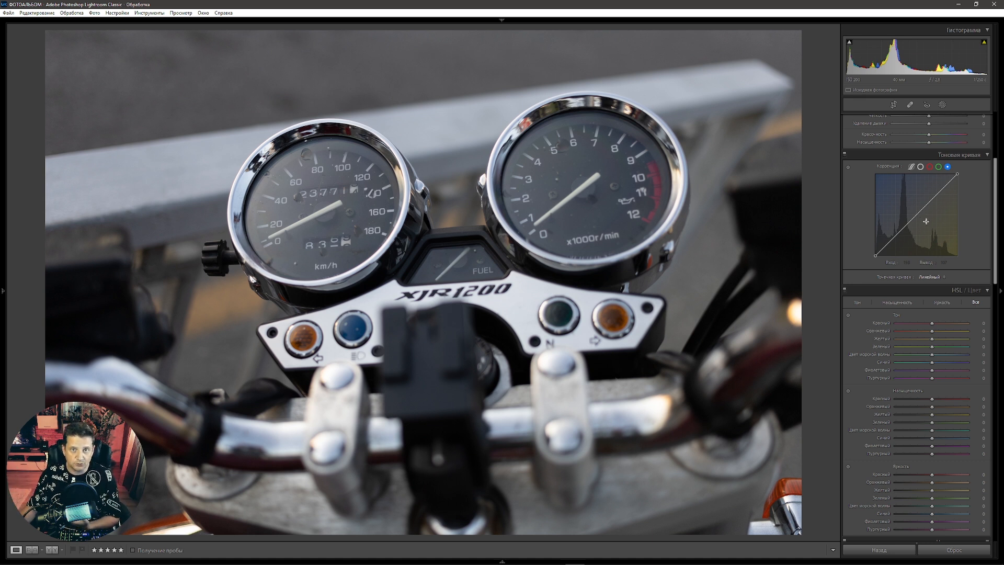
Step: Shape an S-curve on the parametric tone curve by raising the Lights and lowering the Darks to -60
click(912, 167)
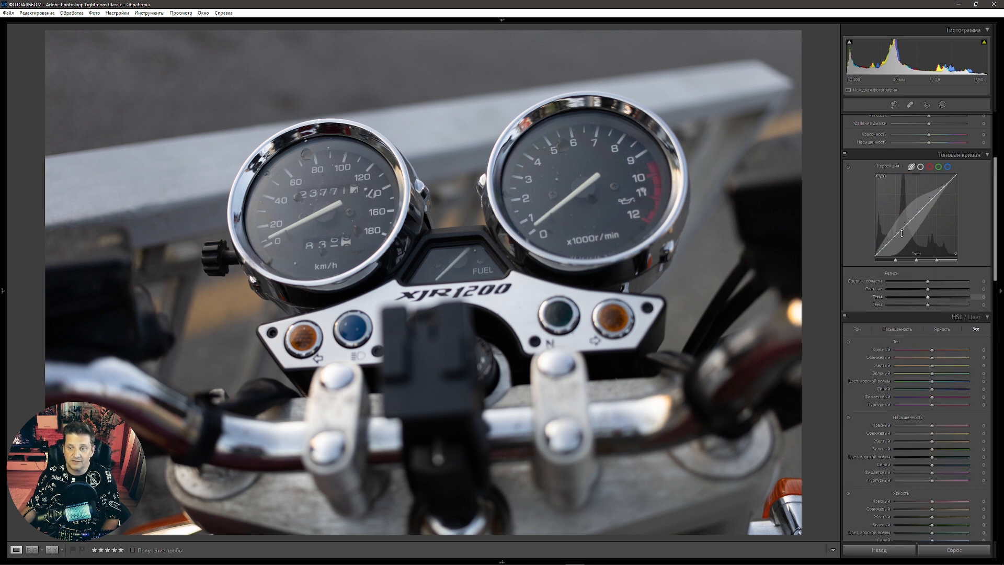
drag(899, 232, 899, 240)
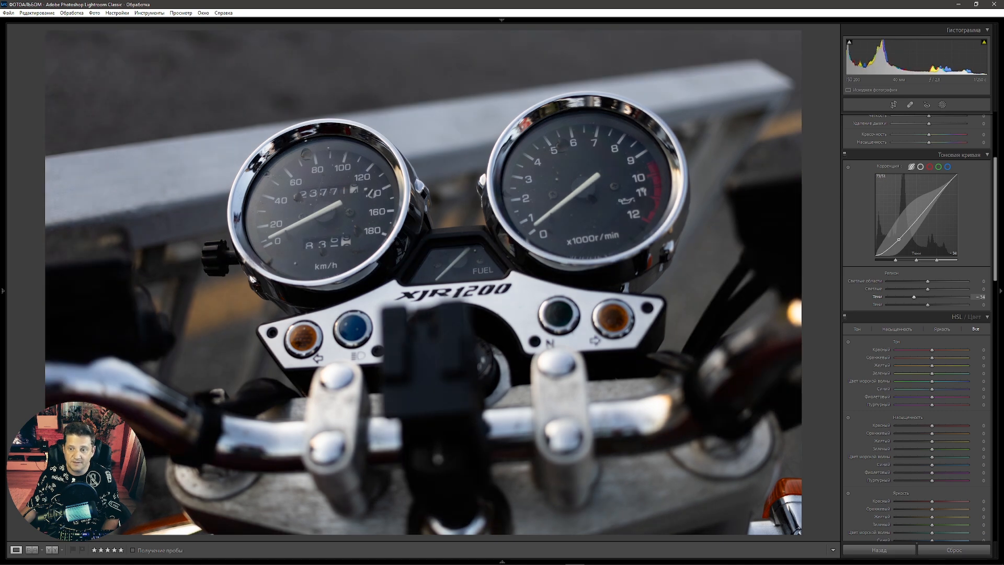
key(ctrl+z)
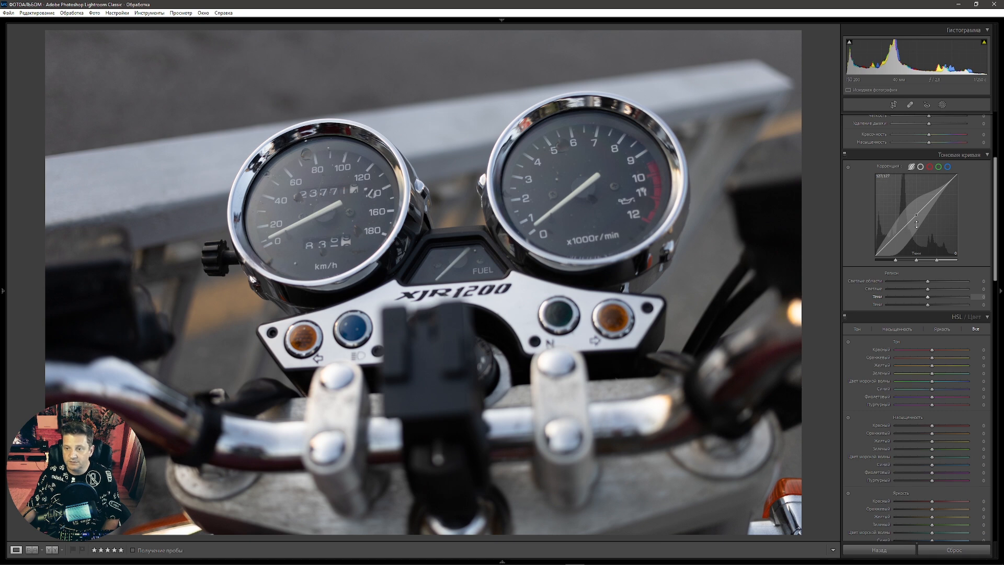
drag(900, 232, 918, 215)
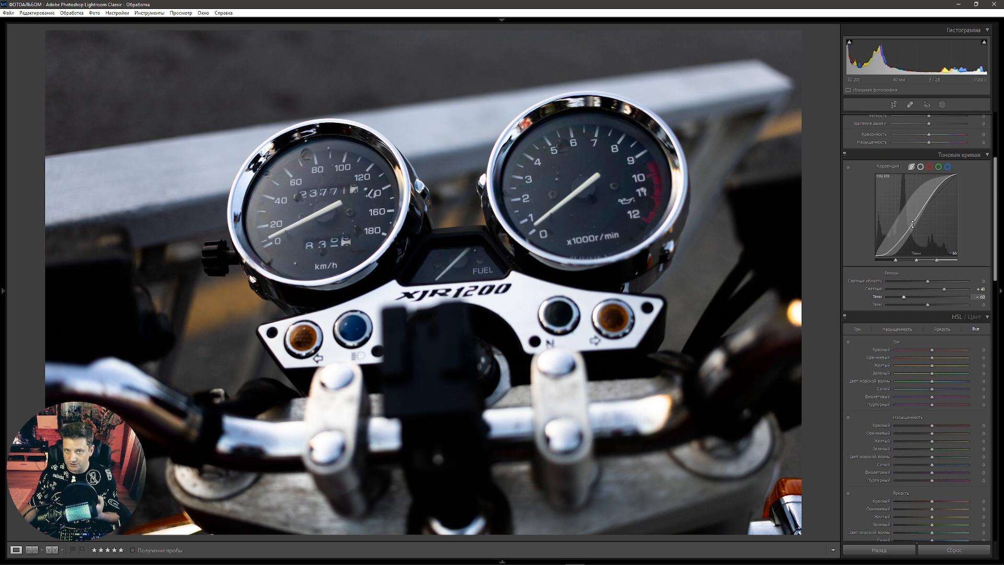
Step: Try pulling down the red channel curve's midtones on the contrasted photo, and remove the point
click(921, 166)
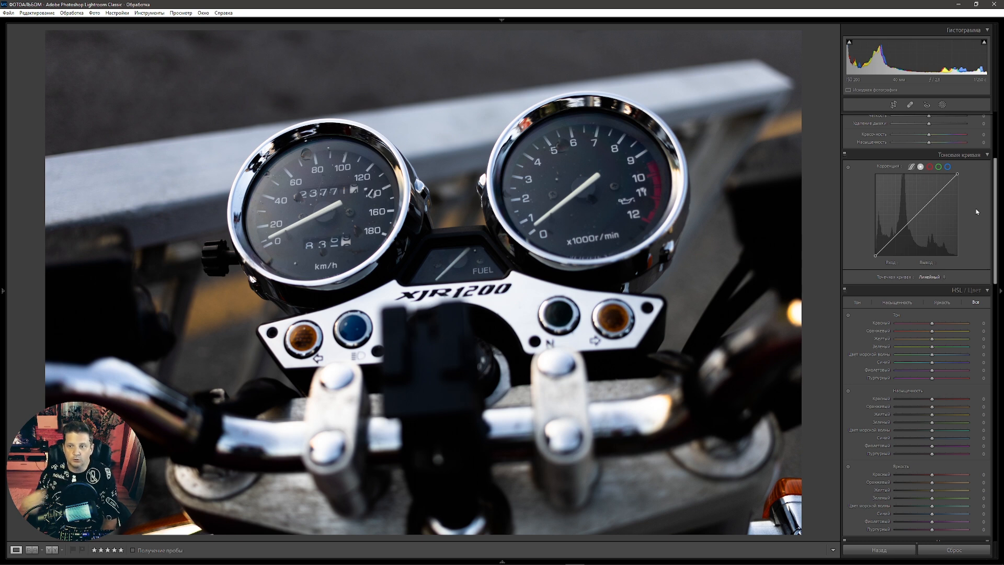
click(929, 167)
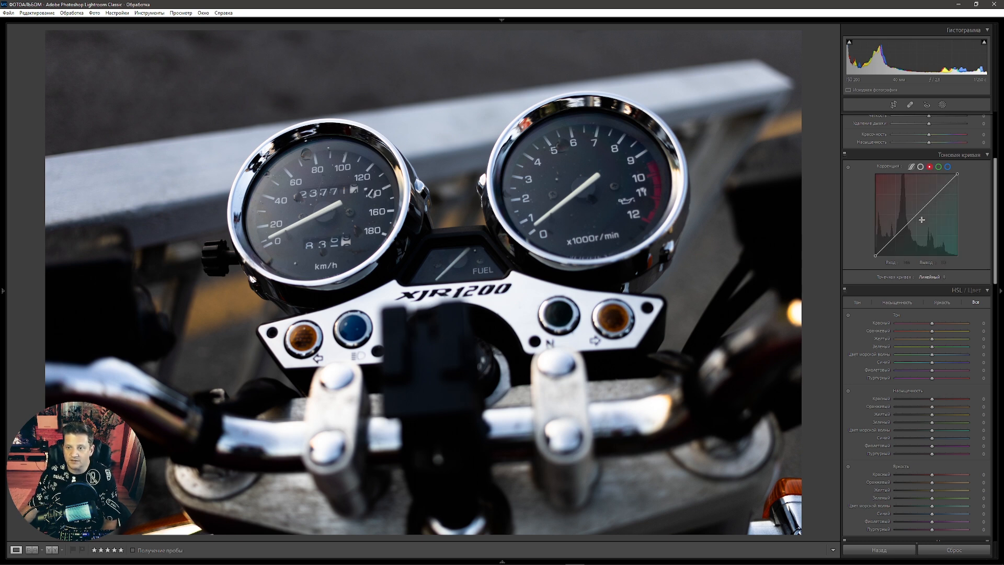
drag(913, 218, 931, 226)
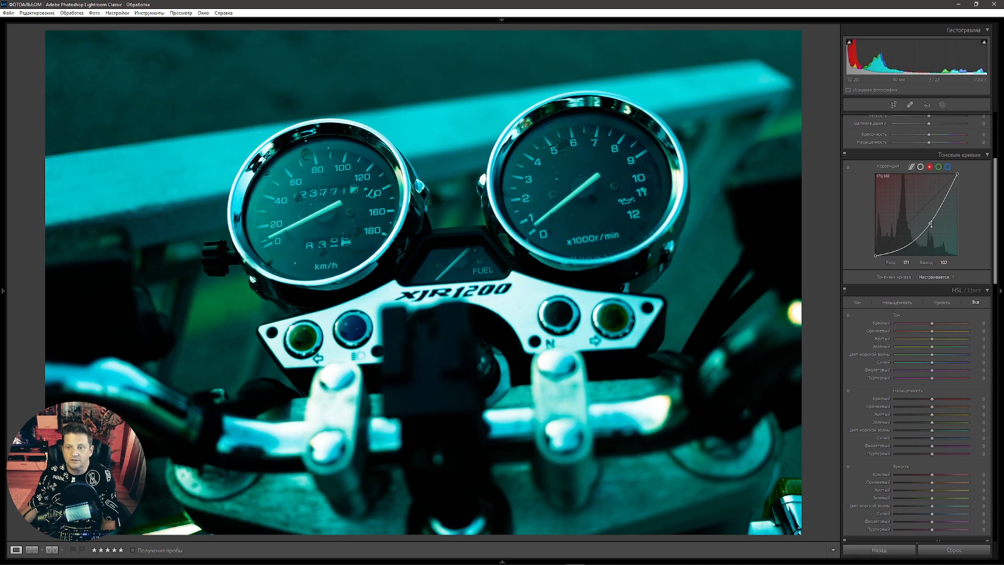
double_click(932, 225)
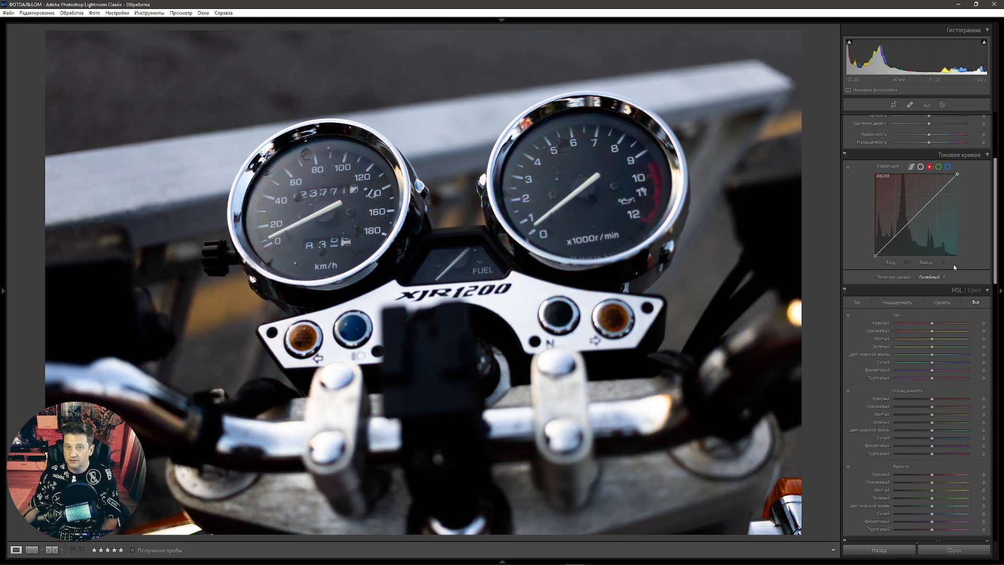
Step: Set the HSL saturation of all eight colour ranges to -100
drag(932, 398, 831, 455)
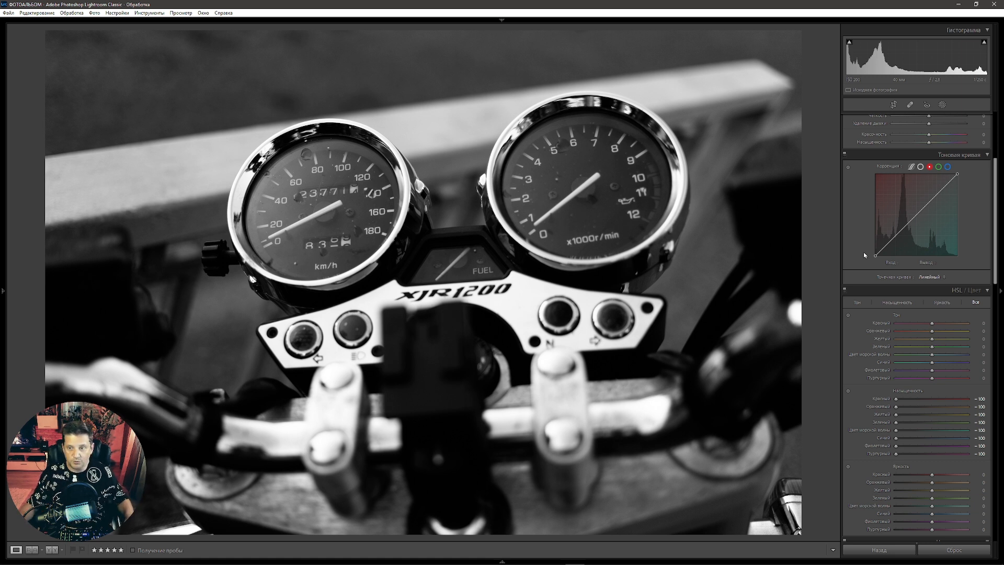
Step: Try lowering the shadow area of the red channel curve with trial points, removing each one
mouse_move(899, 233)
mouse_down()
mouse_move(900, 262)
mouse_move(909, 239)
mouse_up()
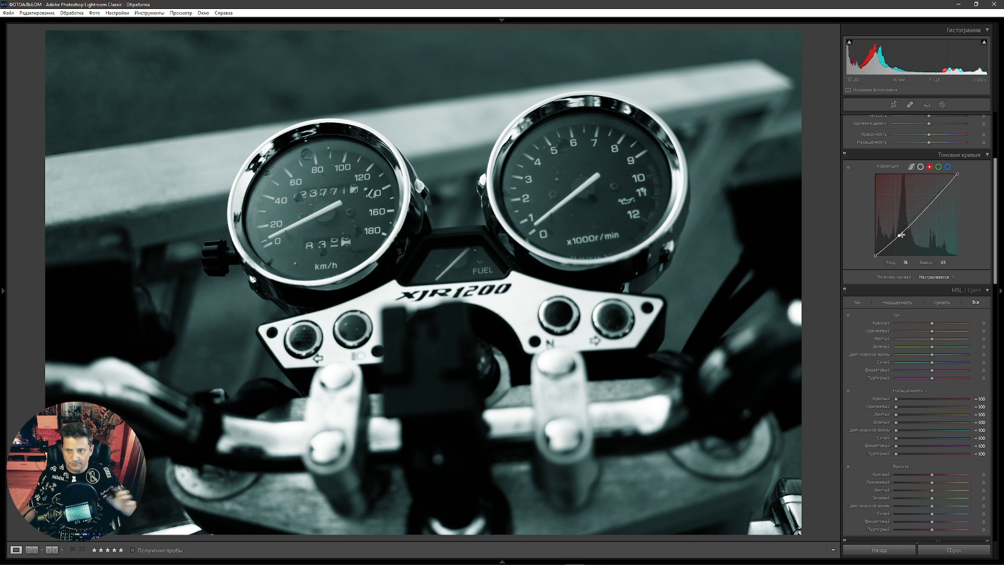
double_click(898, 235)
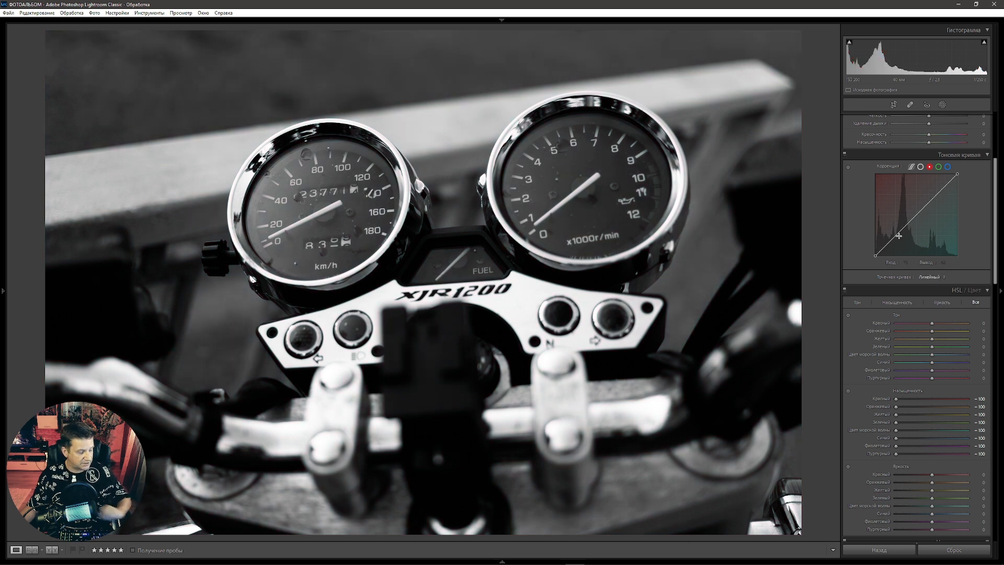
mouse_move(896, 235)
mouse_down()
mouse_move(900, 243)
mouse_move(884, 230)
mouse_move(908, 231)
mouse_move(893, 251)
mouse_move(908, 253)
mouse_move(900, 240)
mouse_up()
double_click(899, 238)
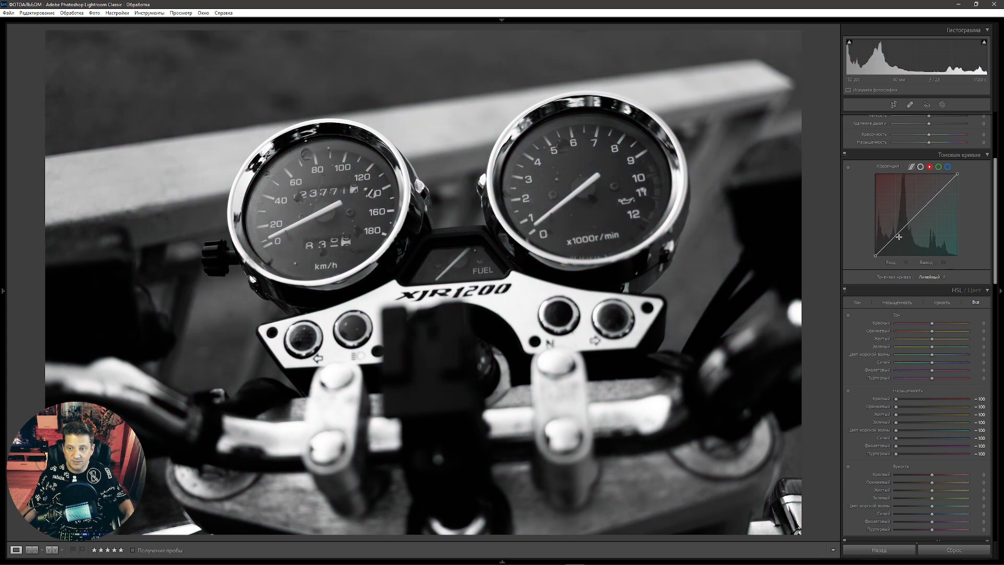
key(alt)
mouse_move(897, 237)
mouse_down()
mouse_move(880, 254)
mouse_move(895, 226)
mouse_move(906, 242)
mouse_up()
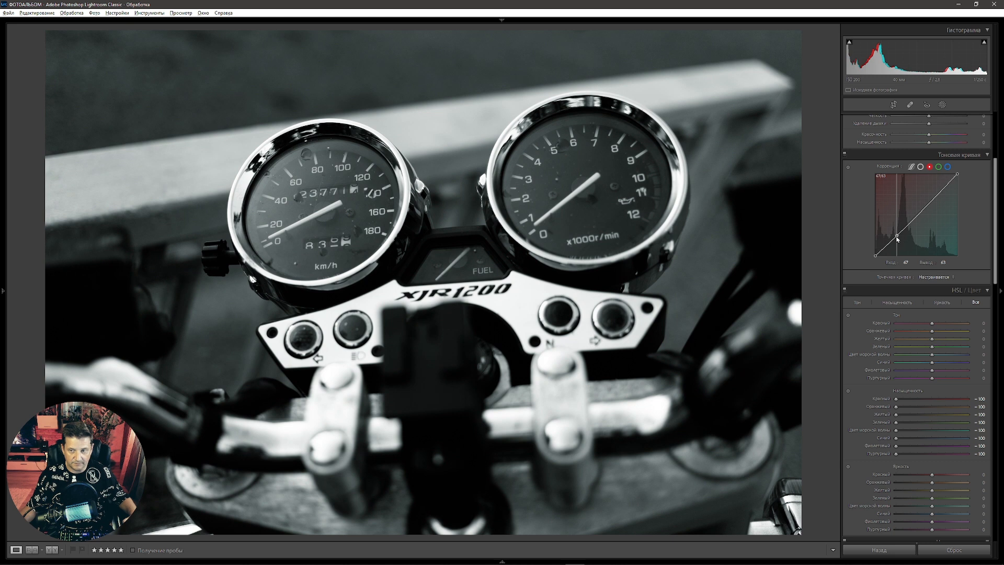
double_click(897, 237)
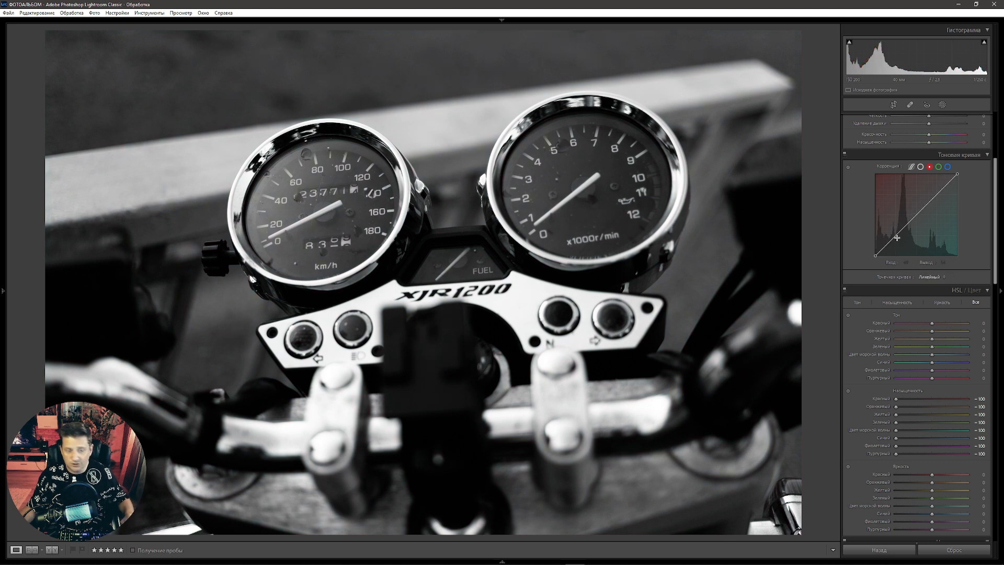
Step: Anchor the red channel curve's midpoint at 128/128 and lower a shadow point to input 68, output 55
key(alt)
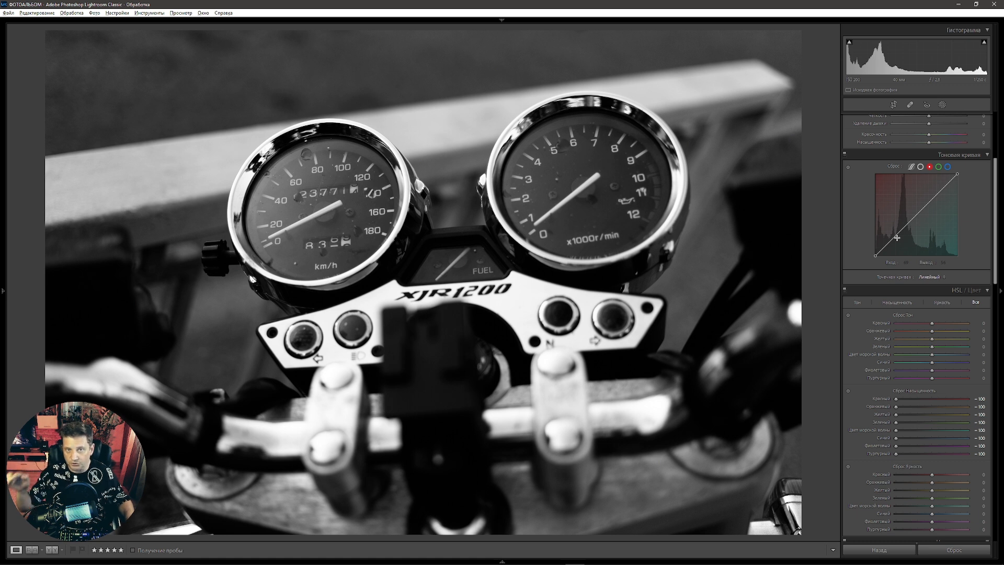
click(917, 214)
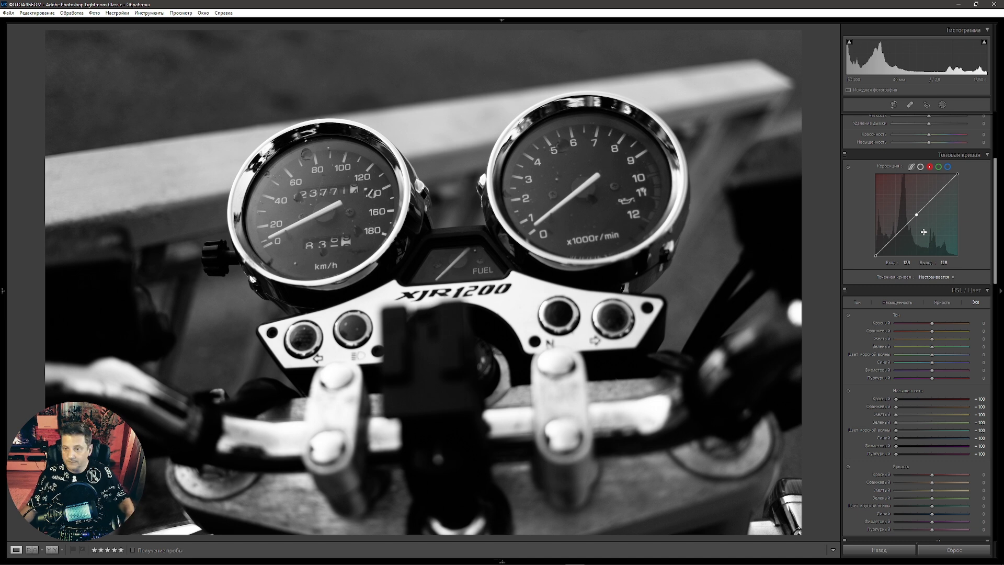
key(alt)
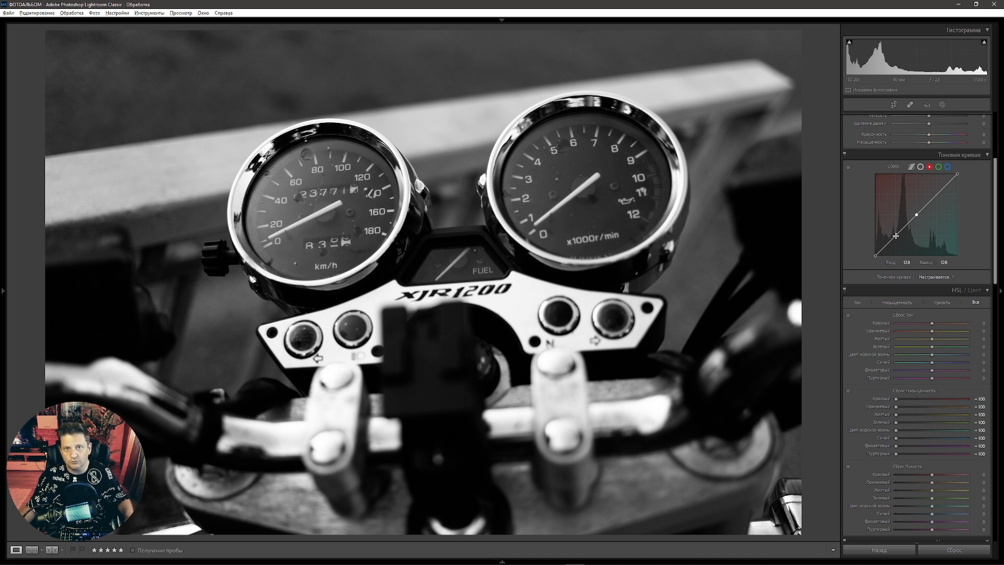
drag(896, 236, 900, 263)
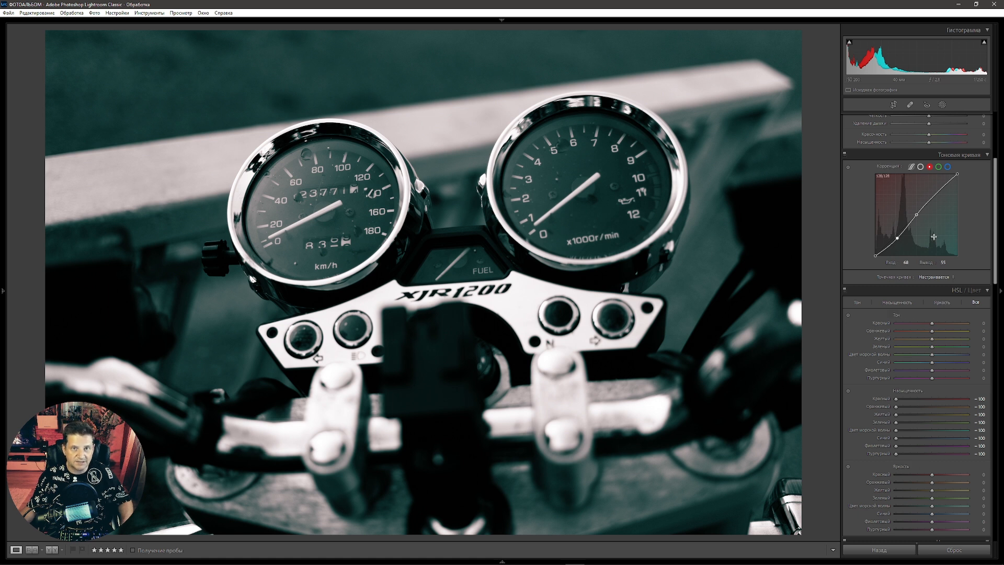
Step: Add a deep-shadow point at input 38, output 24 to the red curve and lower another between the shadow point and the midpoint
key(alt)
click(886, 246)
drag(888, 255, 886, 259)
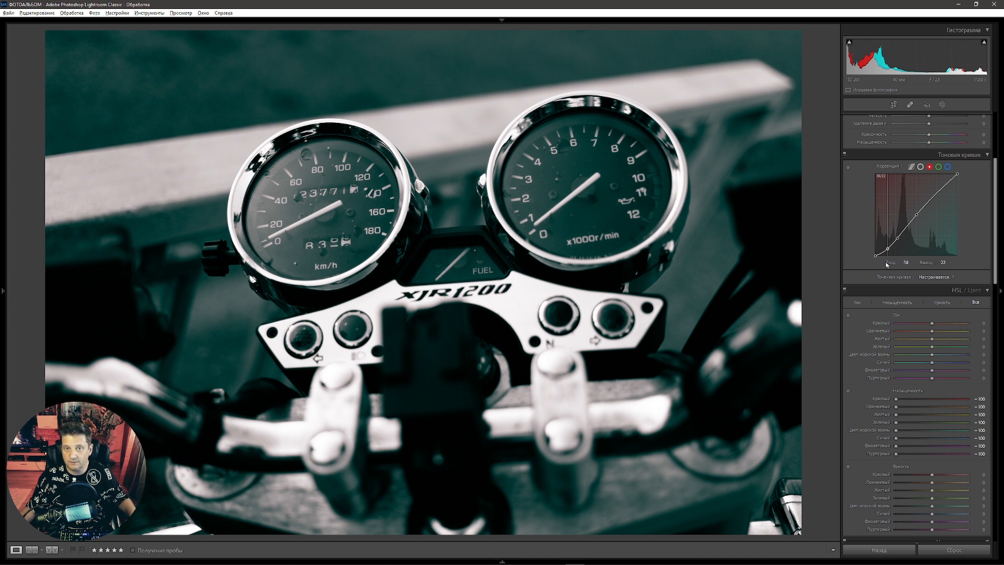
key(alt)
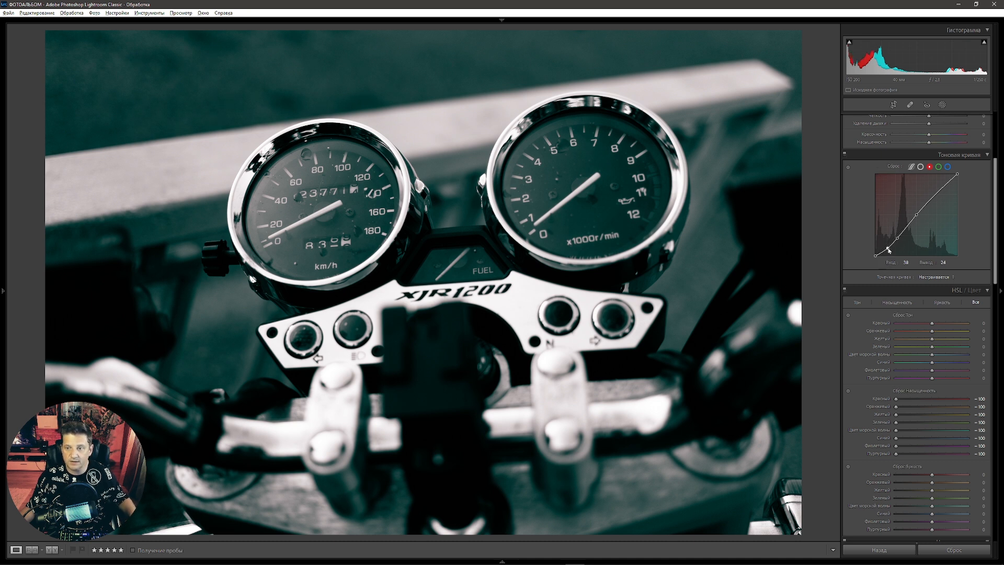
click(906, 227)
drag(913, 231, 915, 236)
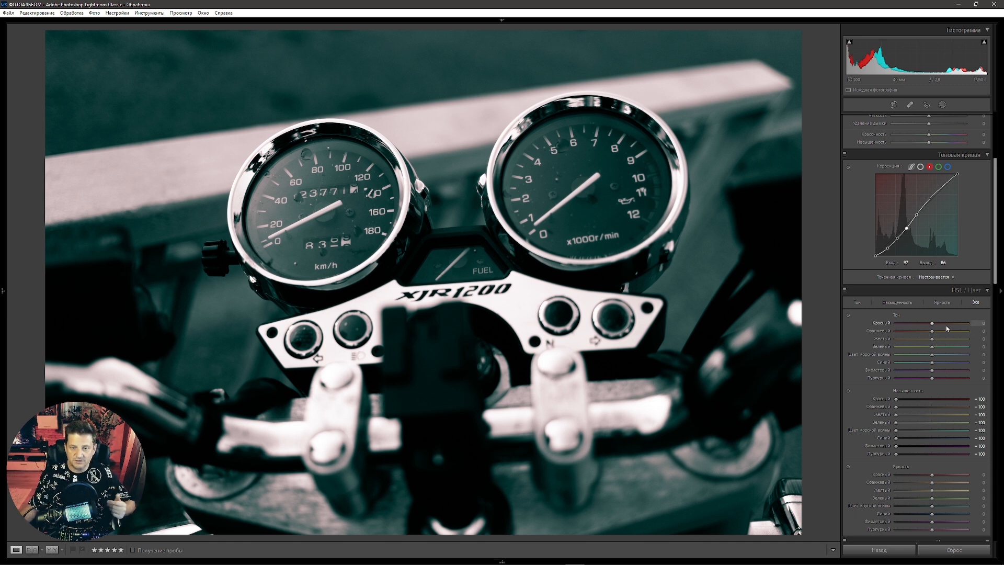
Step: Anchor the green channel curve's midpoint at 128/128 and lower a shadow point to input 65, output 54, checking the tachometer up close
click(939, 166)
key(alt)
click(916, 214)
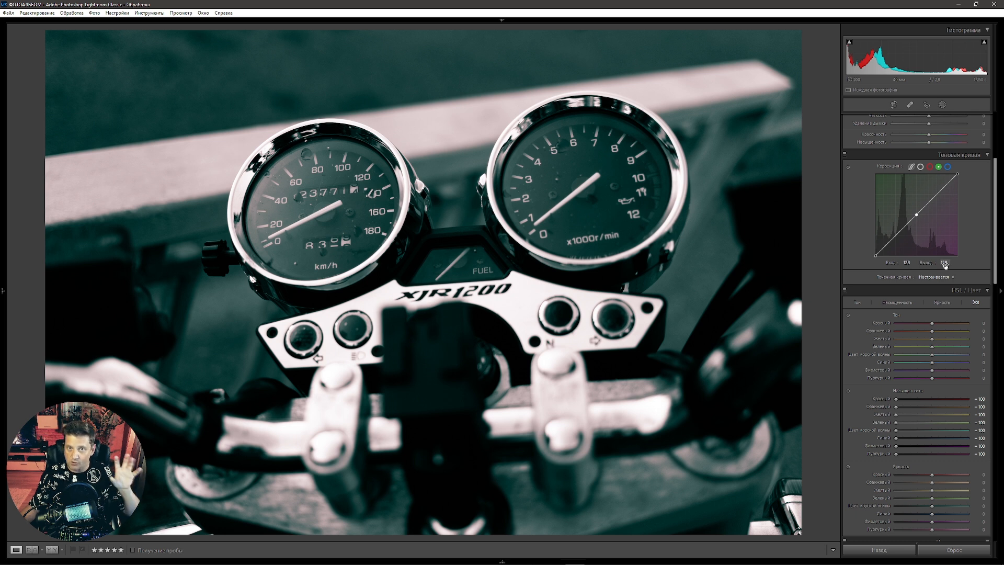
key(alt)
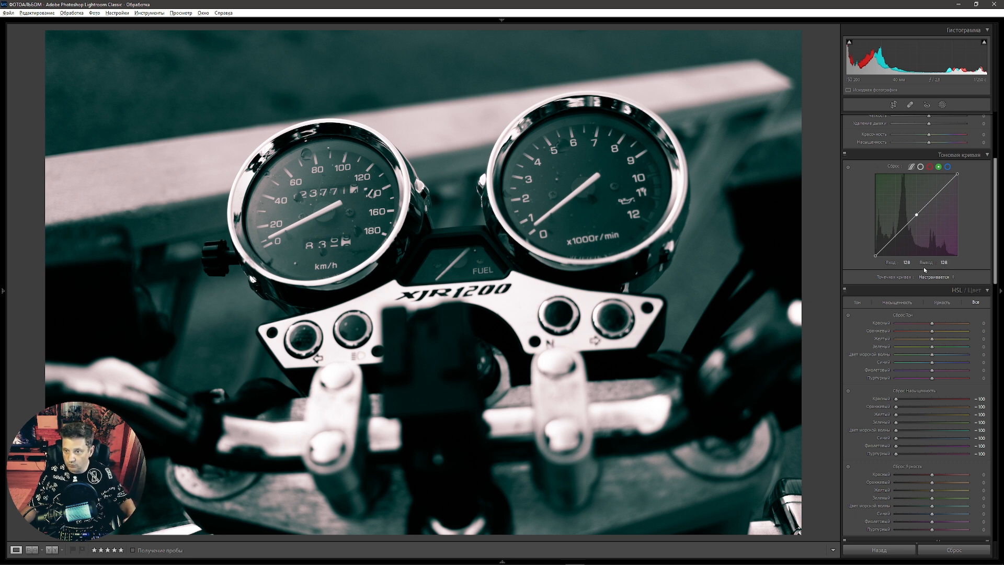
click(896, 236)
drag(895, 249, 897, 262)
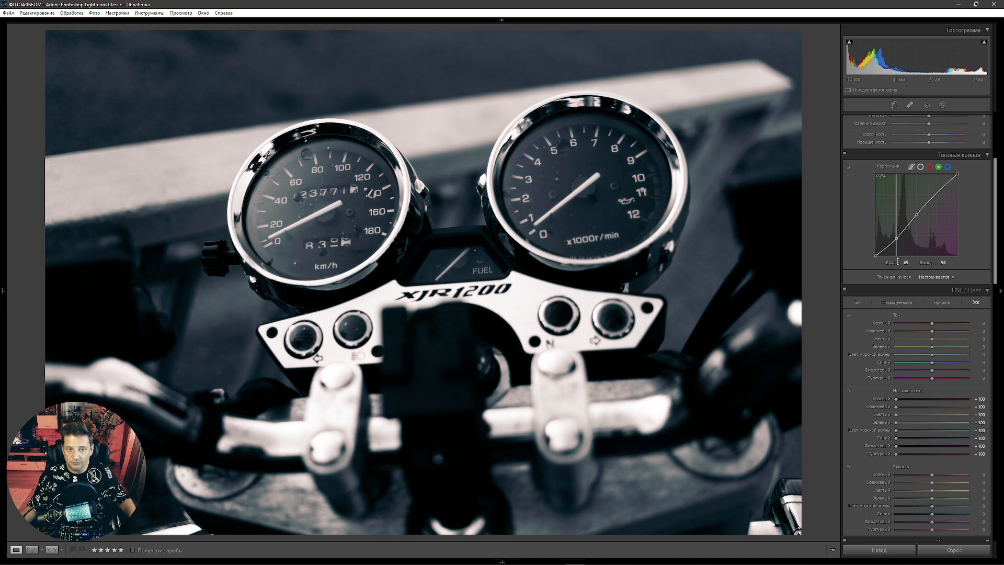
drag(577, 229, 600, 330)
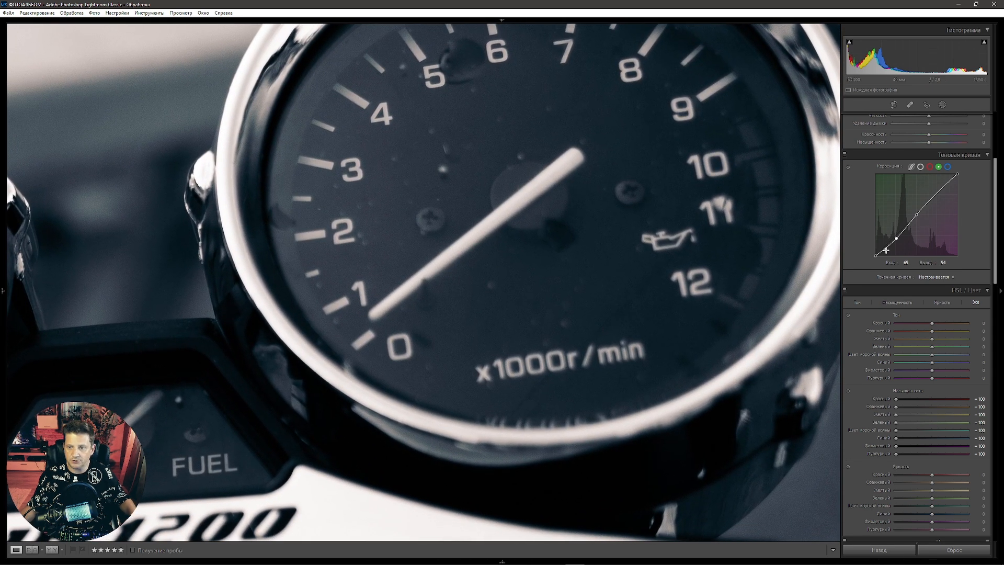
mouse_move(900, 244)
mouse_down()
mouse_move(903, 253)
mouse_move(899, 241)
mouse_up()
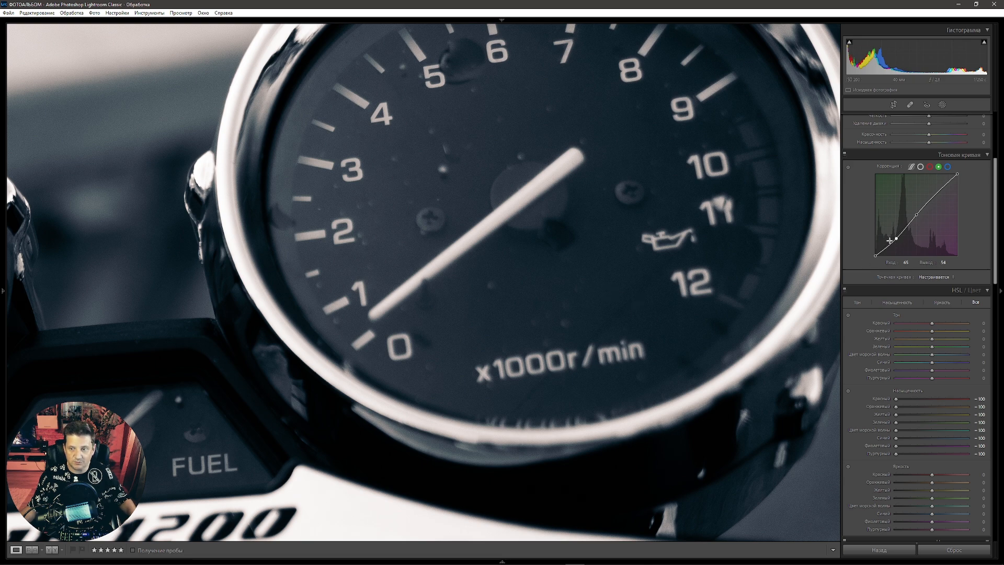
Step: Add a deep-shadow point to the green channel curve at input 32, output 22
drag(448, 340, 532, 225)
drag(329, 388, 533, 300)
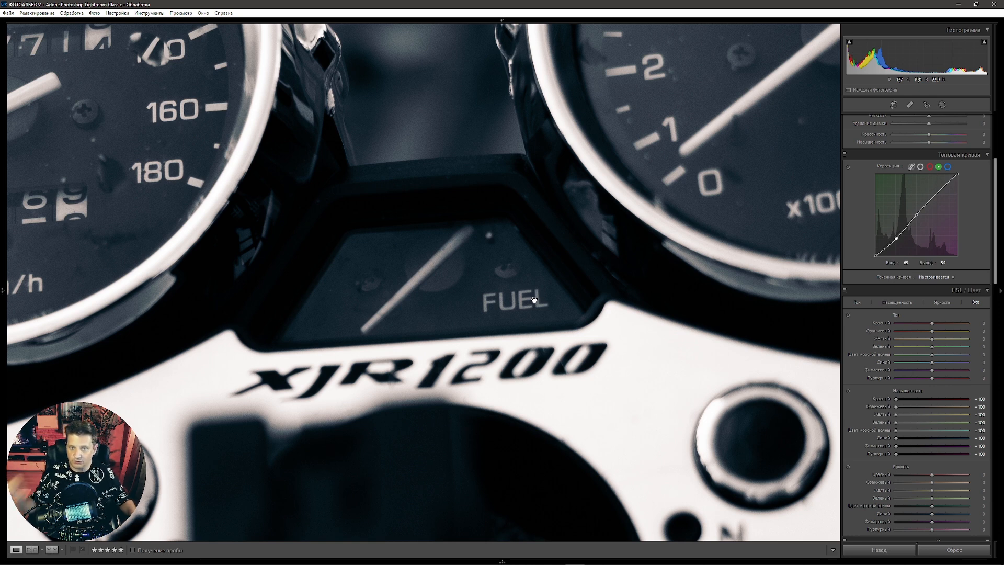
key(alt)
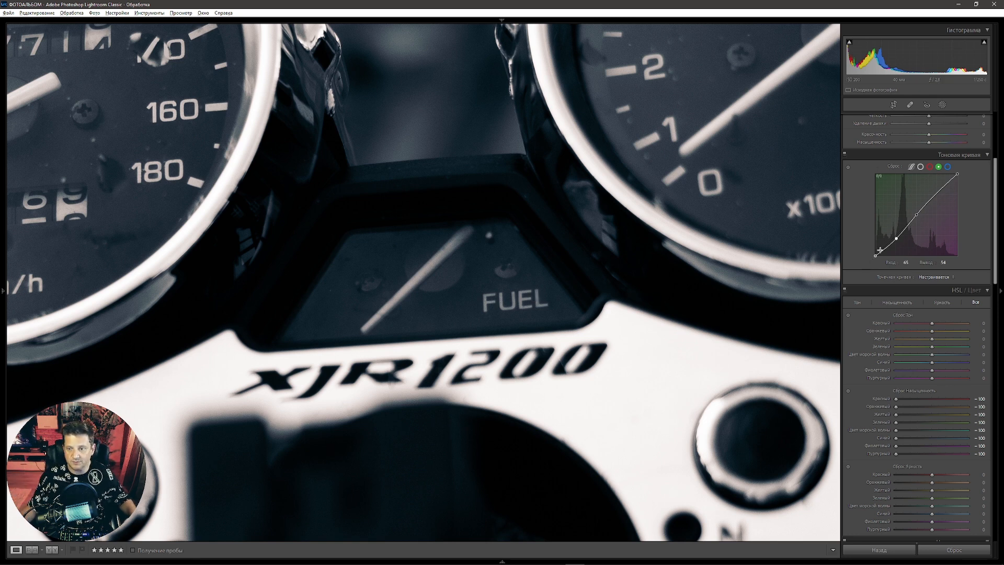
click(886, 249)
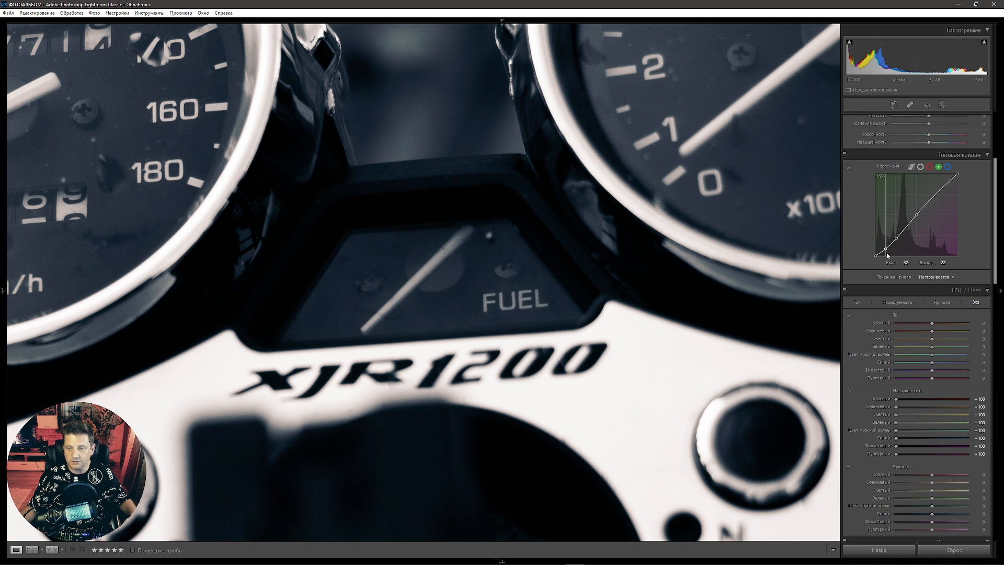
key(alt)
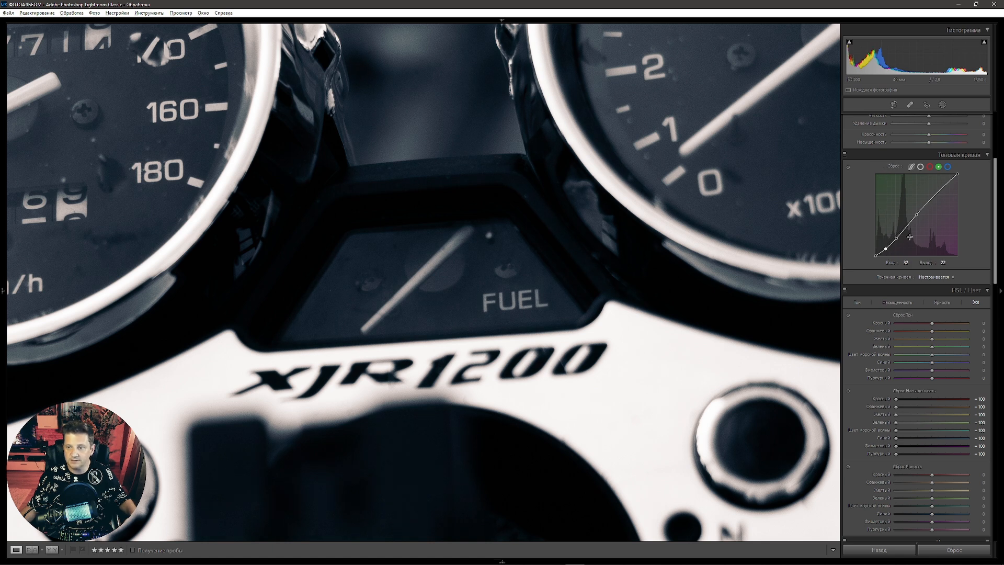
Step: Add a point between the shadow point and the midpoint of the green curve and lower it to input 98, output 89
click(906, 227)
drag(913, 221, 917, 216)
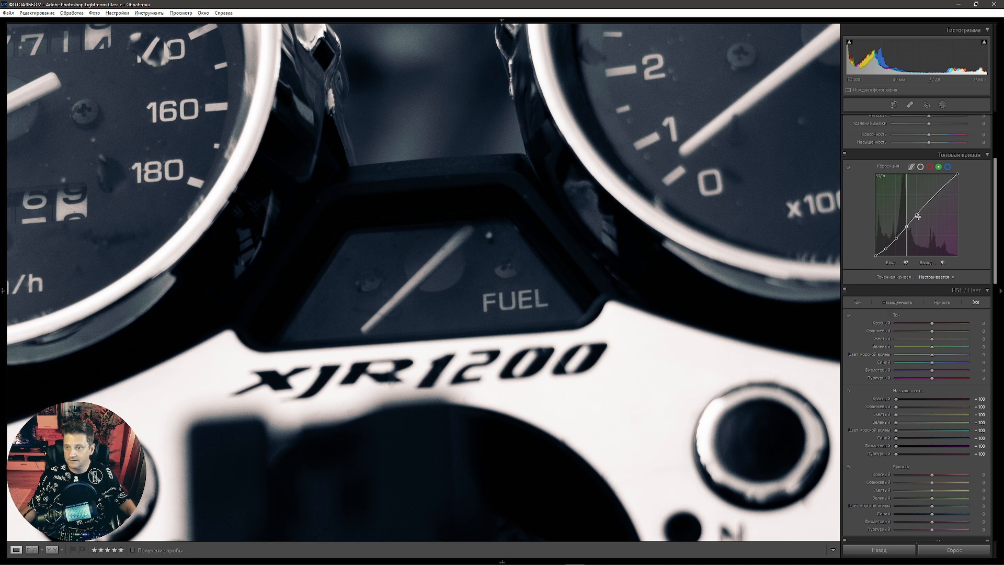
click(916, 215)
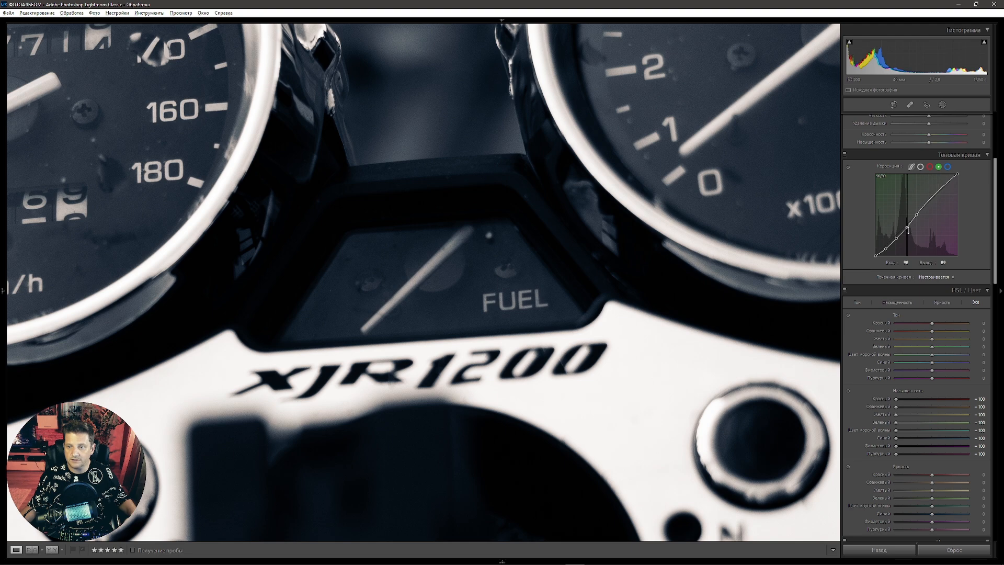
click(665, 293)
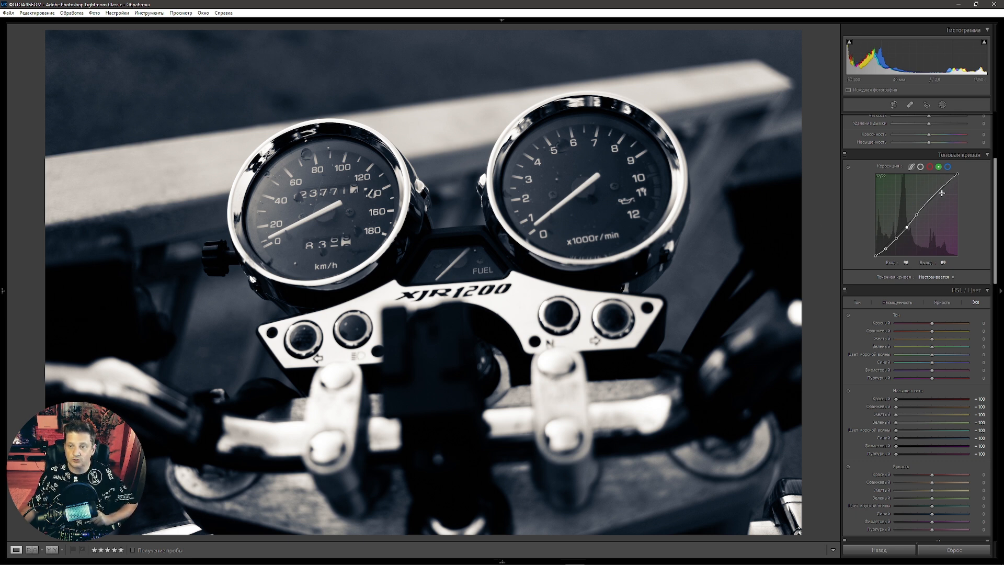
Step: Switch the tone curve to the blue channel and anchor its midpoint at 130/130
click(948, 167)
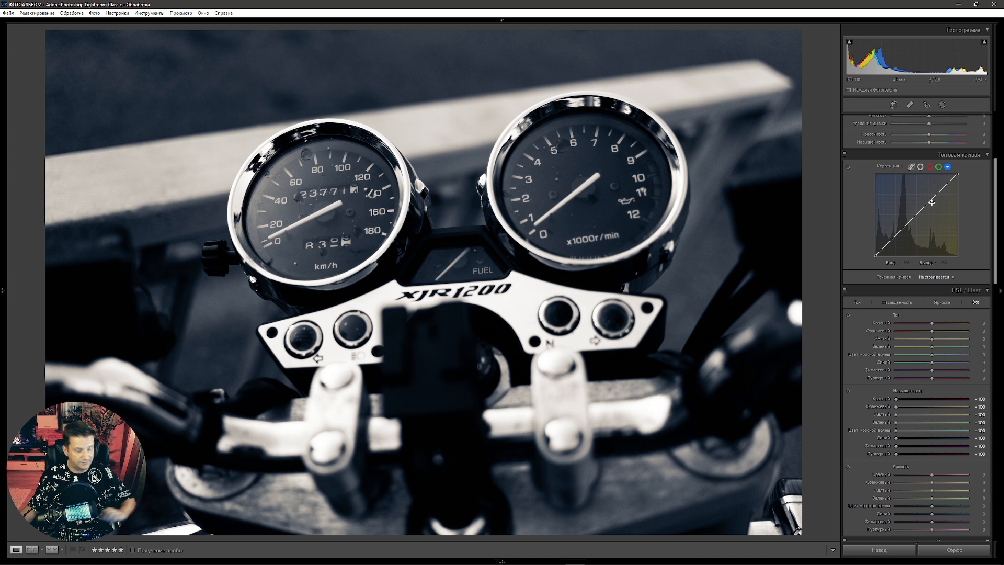
key(alt)
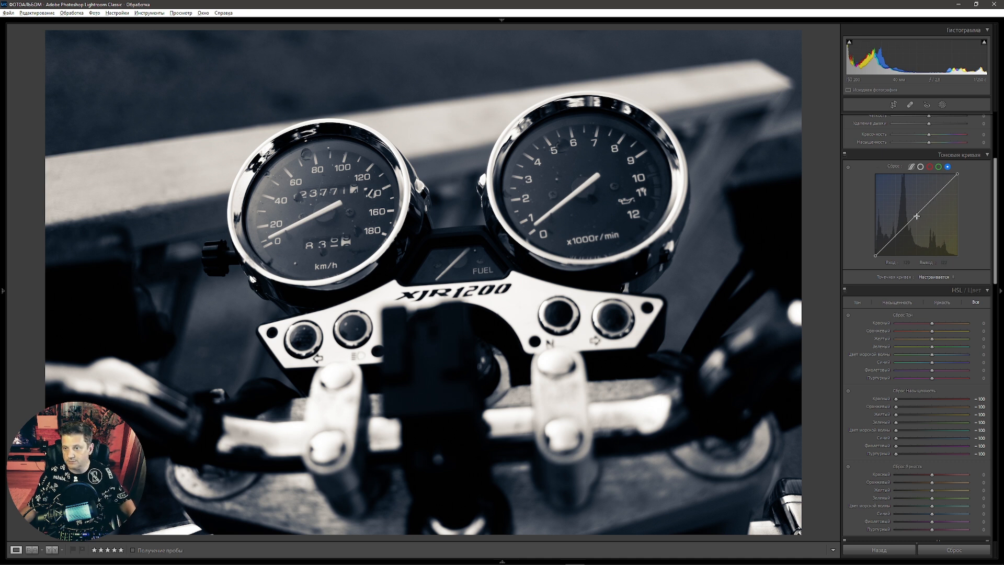
click(918, 215)
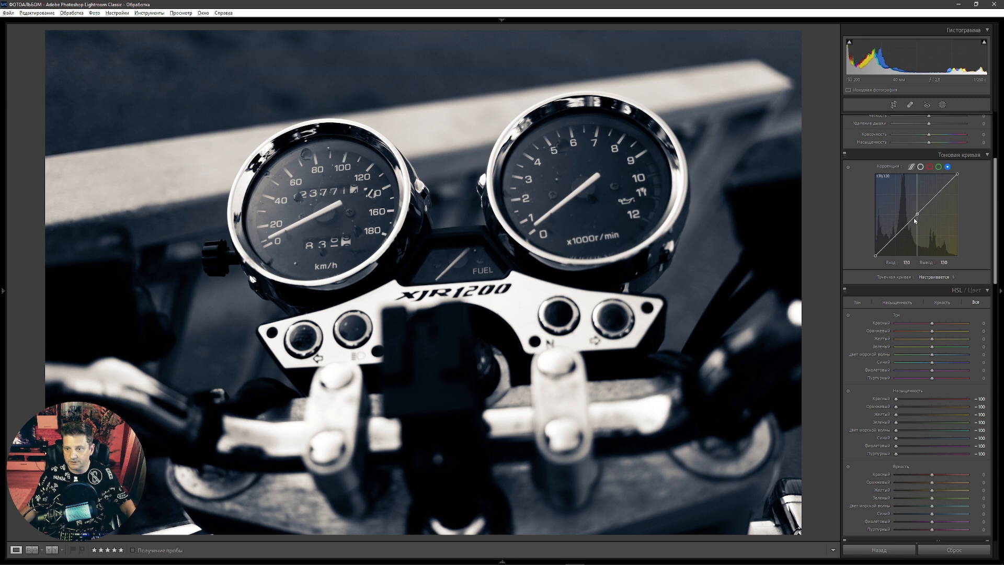
Step: Try lowering the shadow area of the blue channel curve with a trial point at input 41, output 35, and remove it
drag(913, 218, 911, 226)
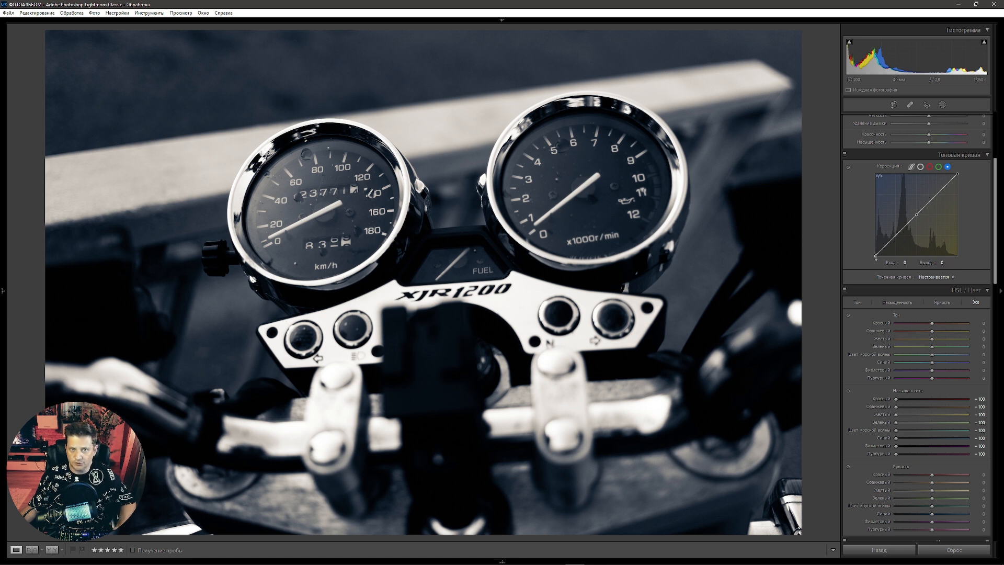
drag(888, 241, 887, 255)
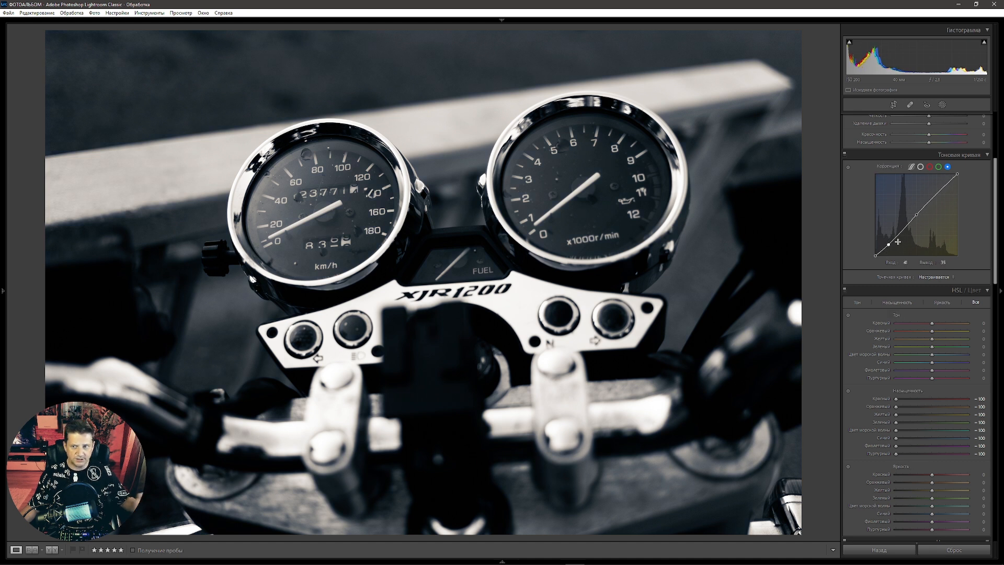
double_click(889, 244)
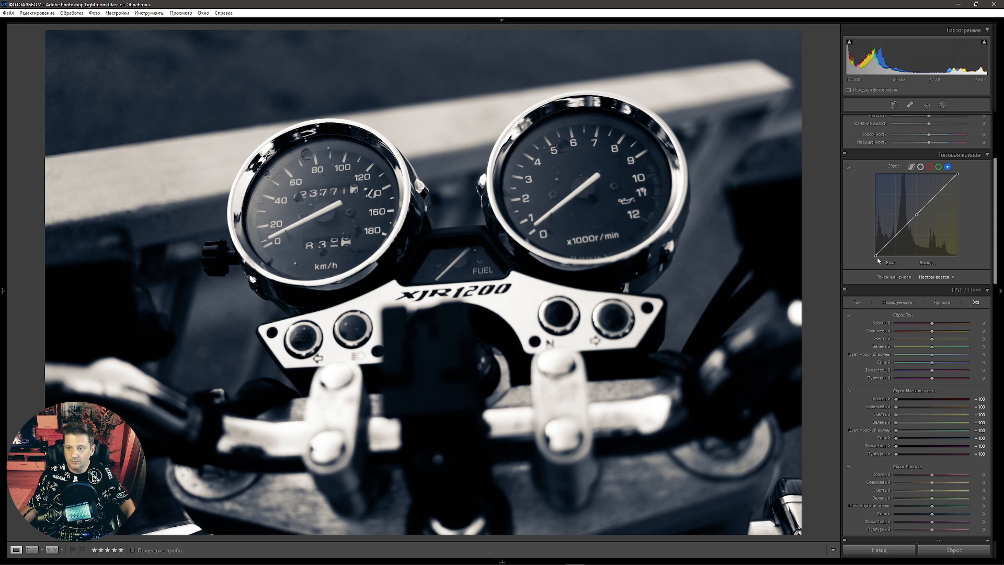
Step: Raise the blue curve's black point to output 10 and shape the shadows with added points, one at input 62, output 60
drag(864, 249, 856, 237)
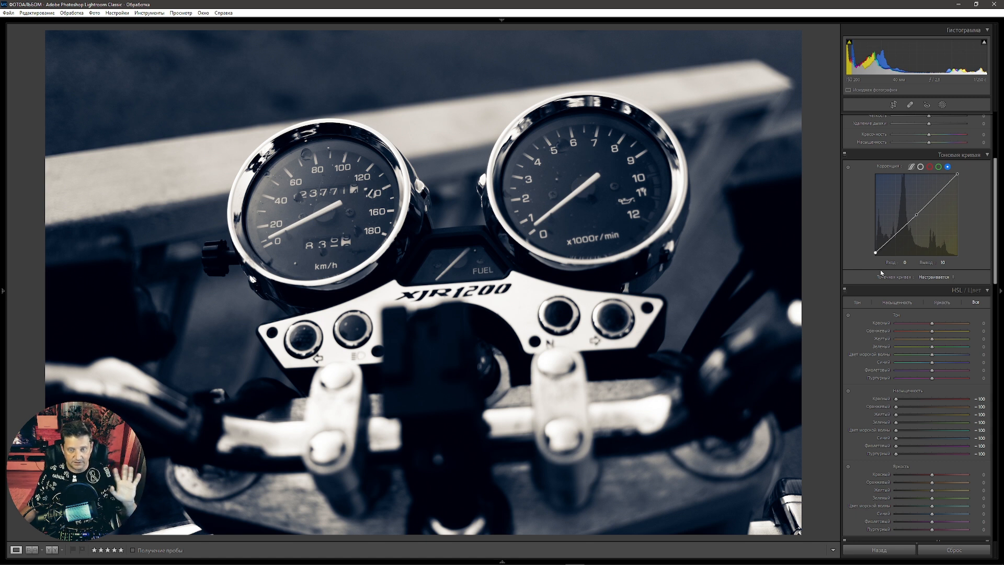
key(alt)
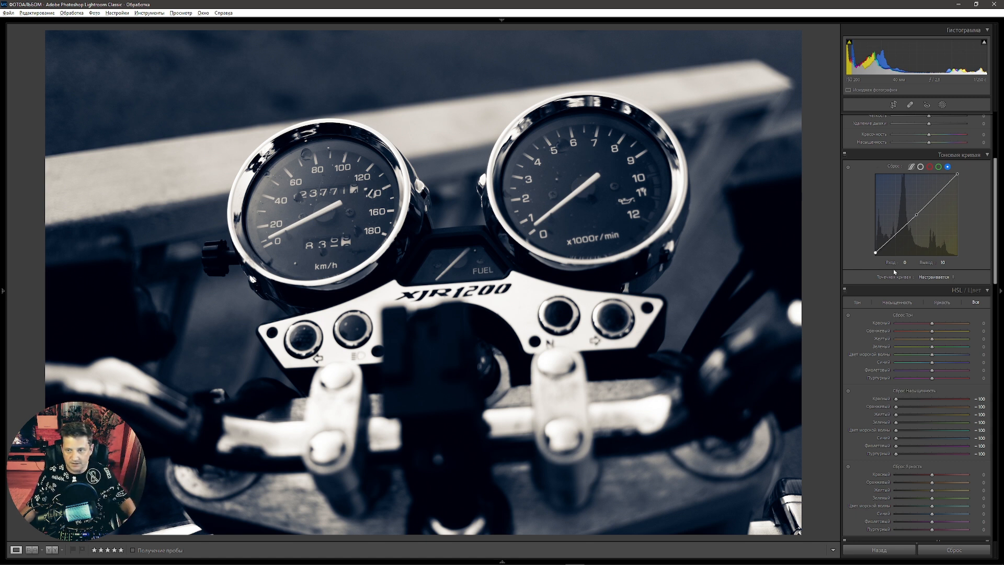
click(896, 236)
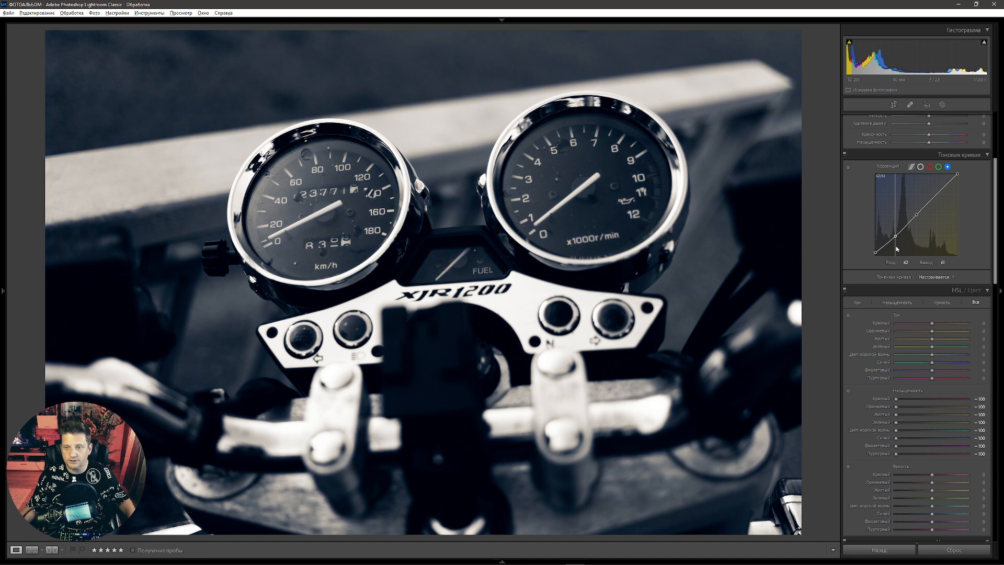
mouse_move(895, 246)
mouse_down()
mouse_move(885, 252)
mouse_move(906, 225)
mouse_move(897, 238)
mouse_up()
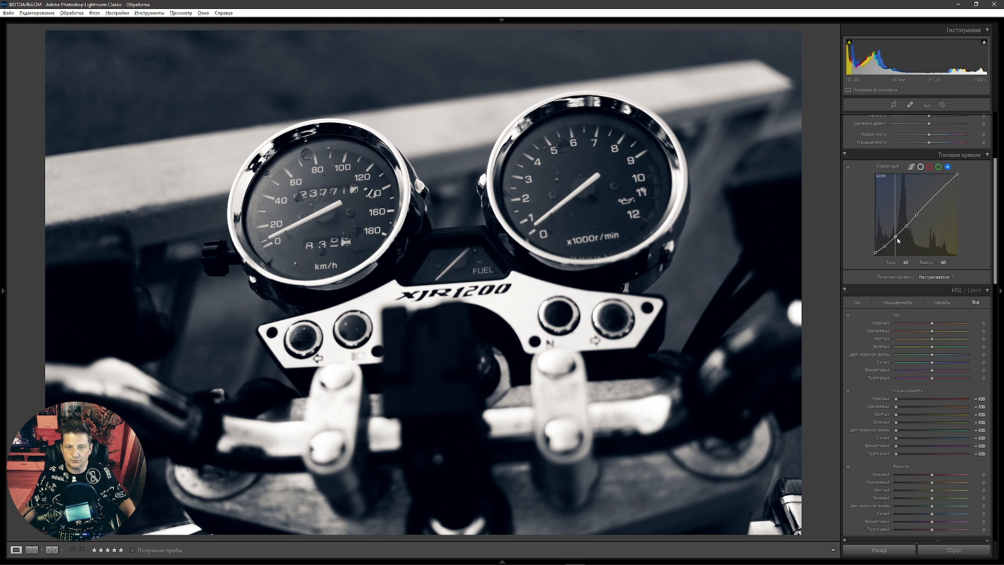
drag(898, 240, 897, 240)
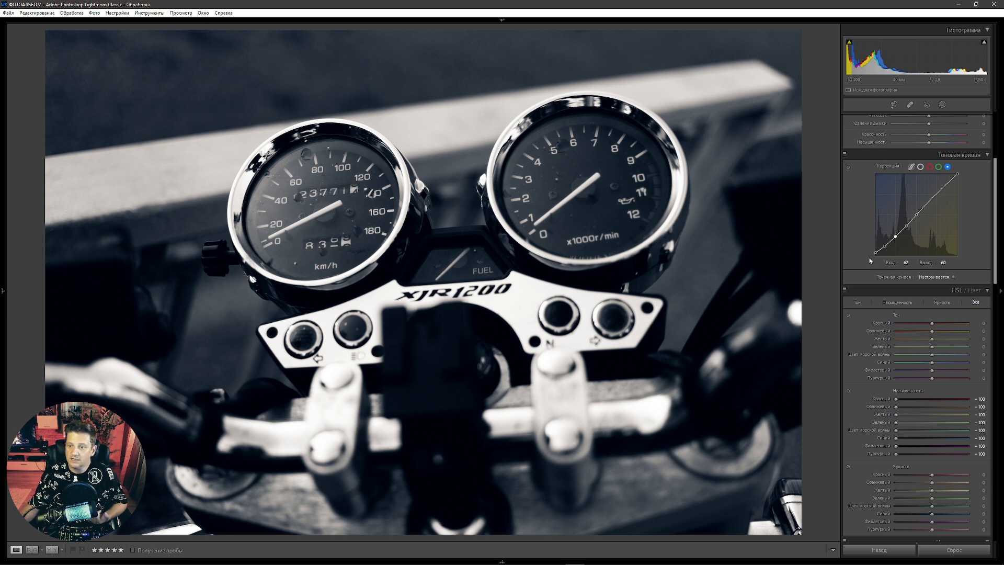
drag(877, 254, 875, 253)
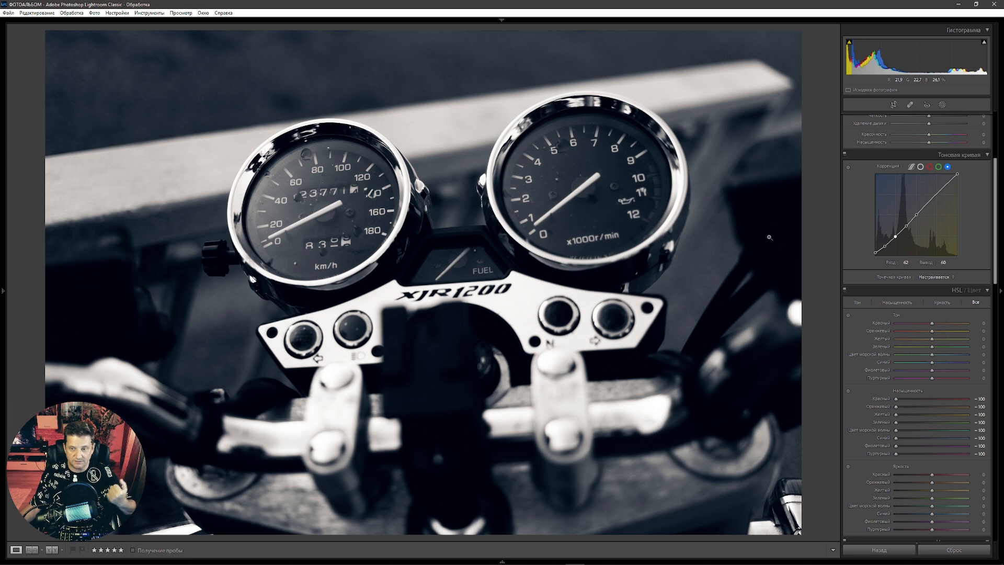
Step: Compare the photo with and without the tone curve adjustments
click(844, 155)
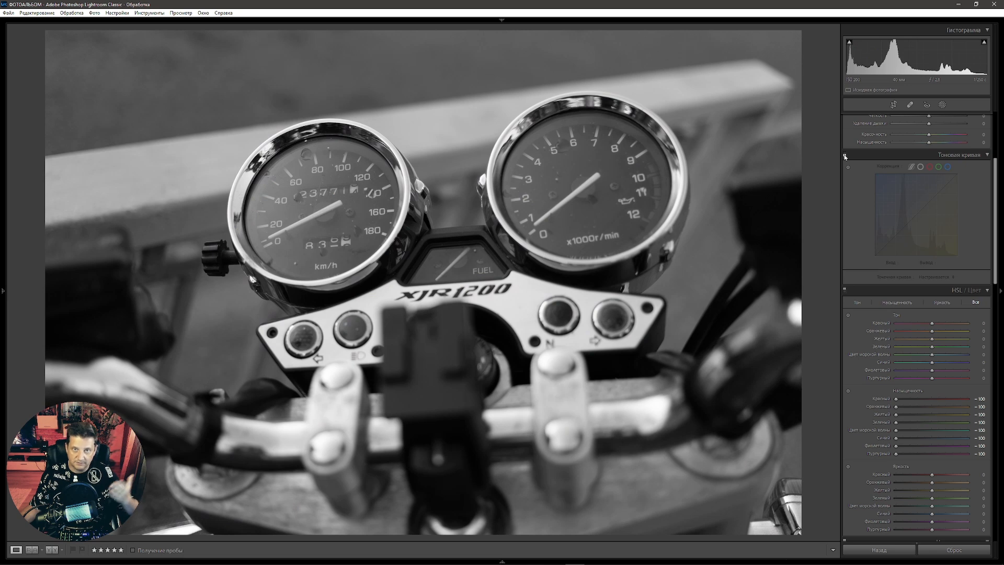
click(845, 155)
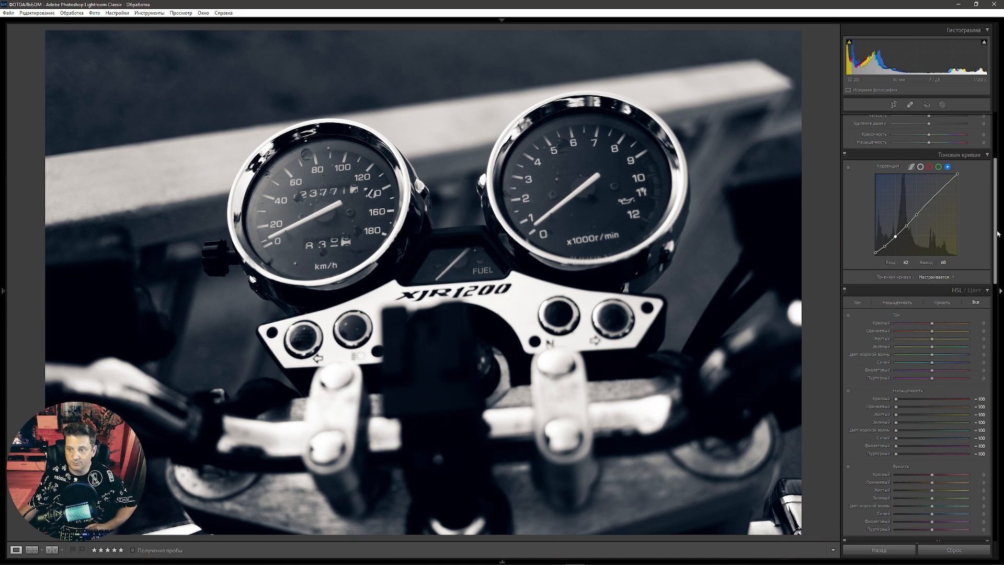
Step: In colour grading, tint the shadows with a blue-cyan hue of about 195 and a saturation of 7
scroll(984, 273, down, 10)
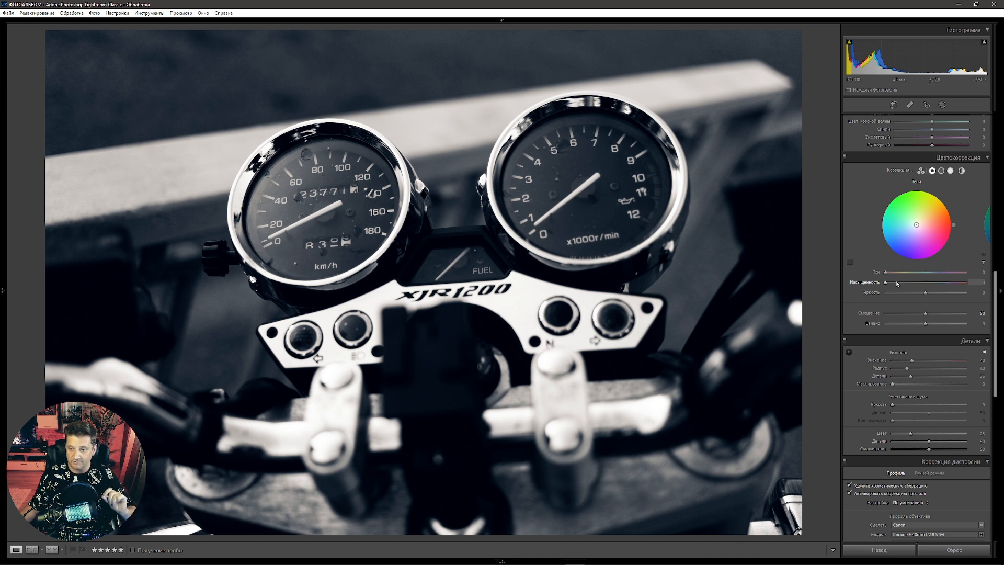
drag(885, 272, 932, 276)
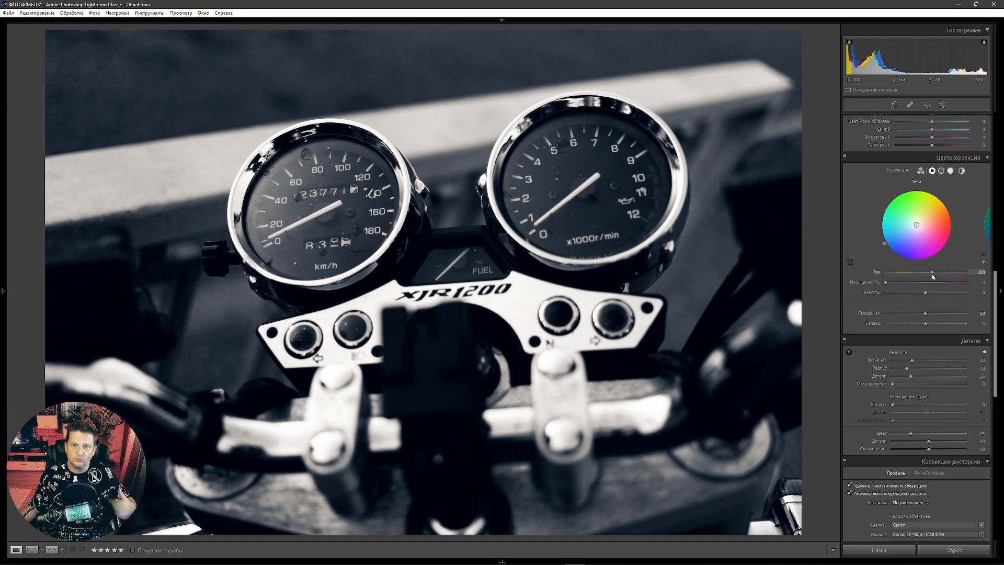
double_click(927, 274)
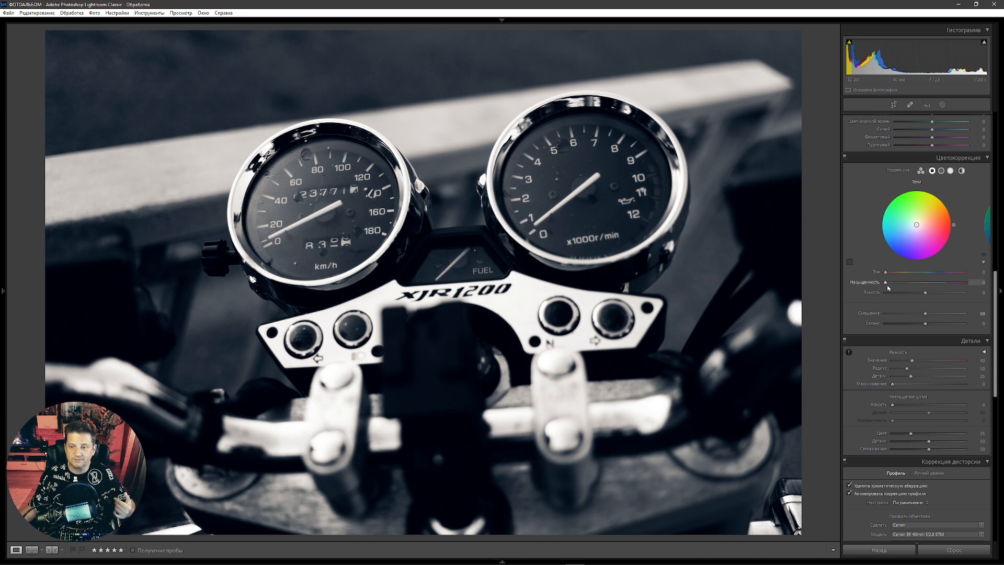
click(976, 282)
text(20)
key(Return)
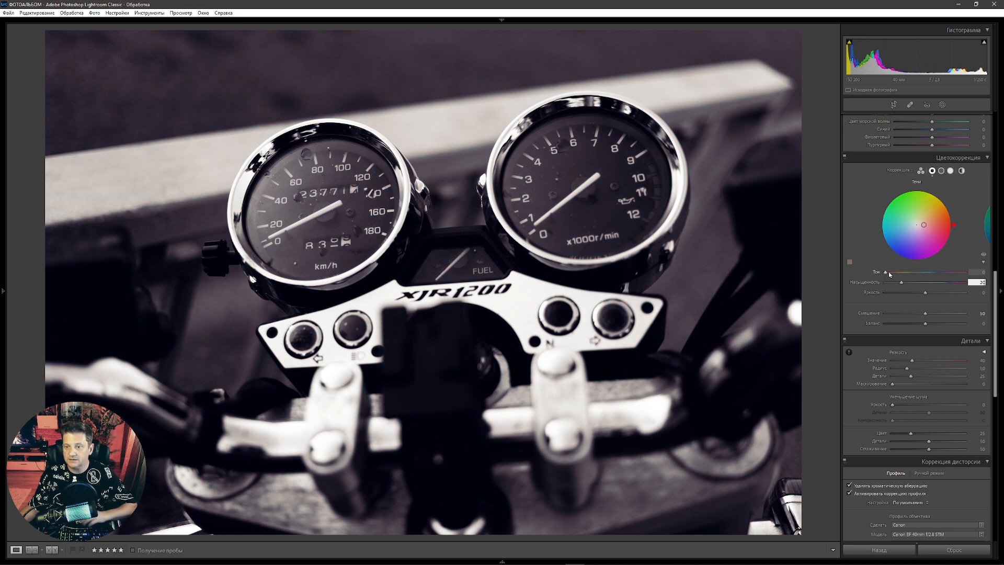
drag(885, 272, 931, 284)
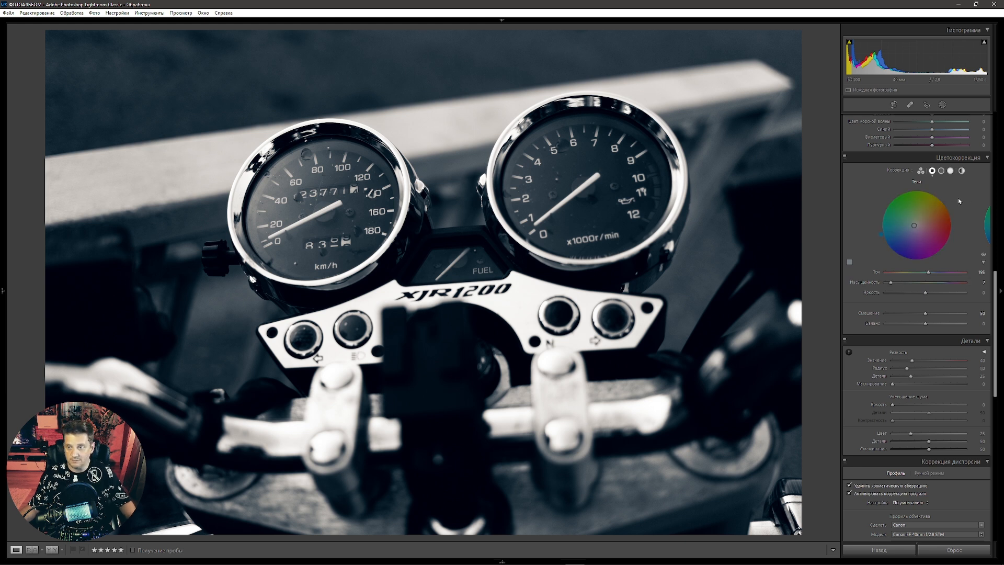
Step: Tint the highlights in colour grading with hue 37 and saturation 15
click(951, 171)
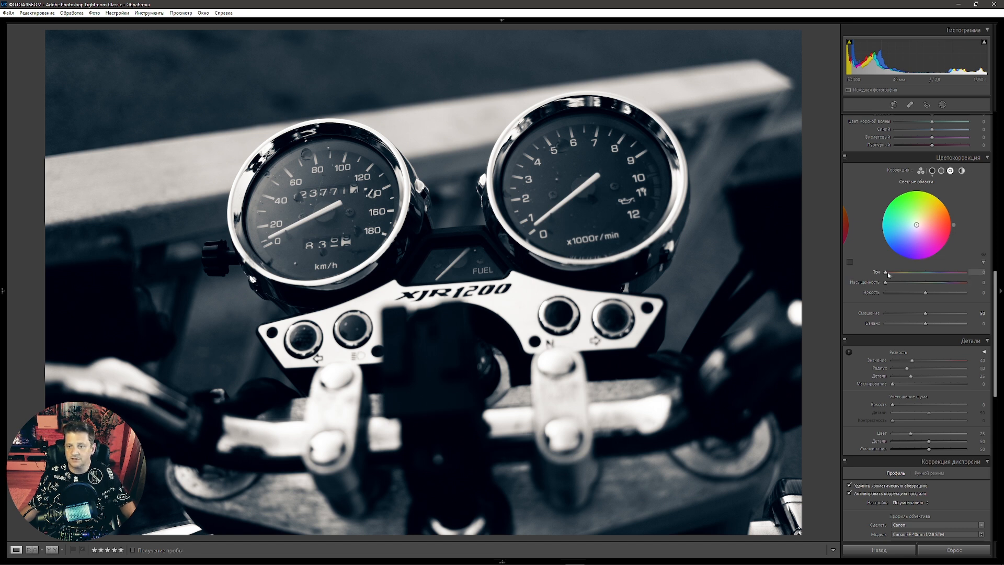
click(981, 272)
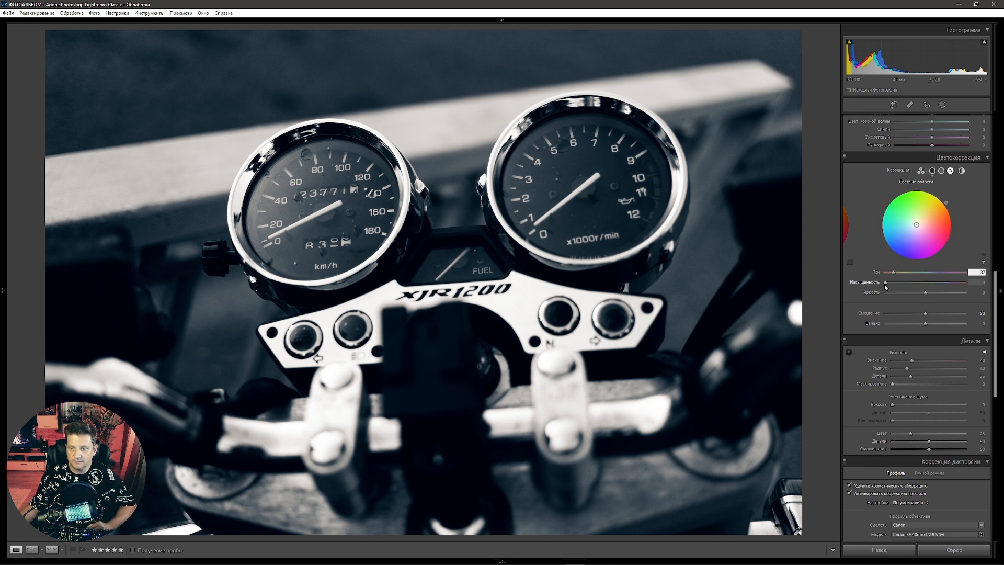
mouse_move(886, 283)
mouse_down()
mouse_move(970, 283)
mouse_move(900, 284)
mouse_up()
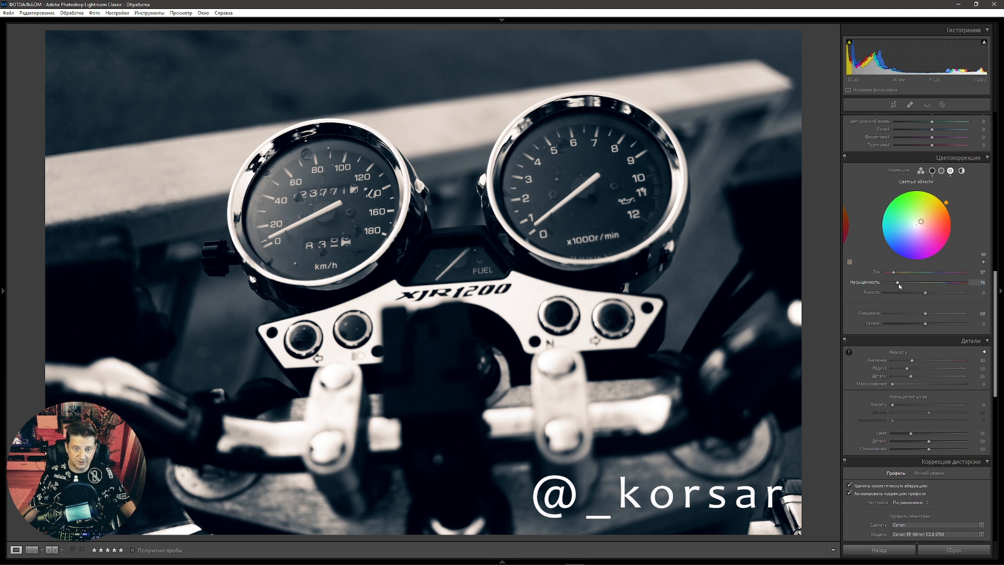
Step: Compare the photo with and without the colour grading
click(844, 156)
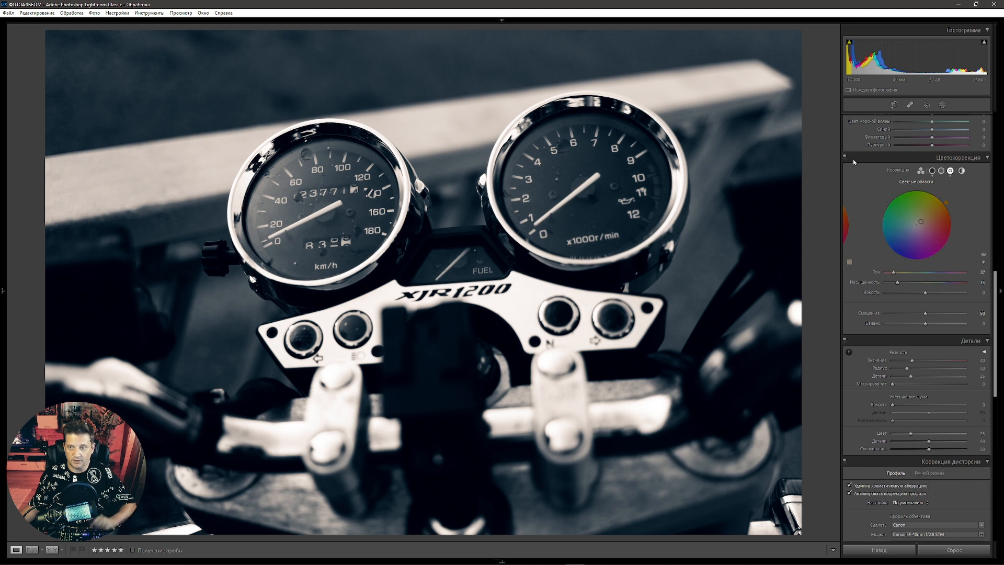
click(844, 157)
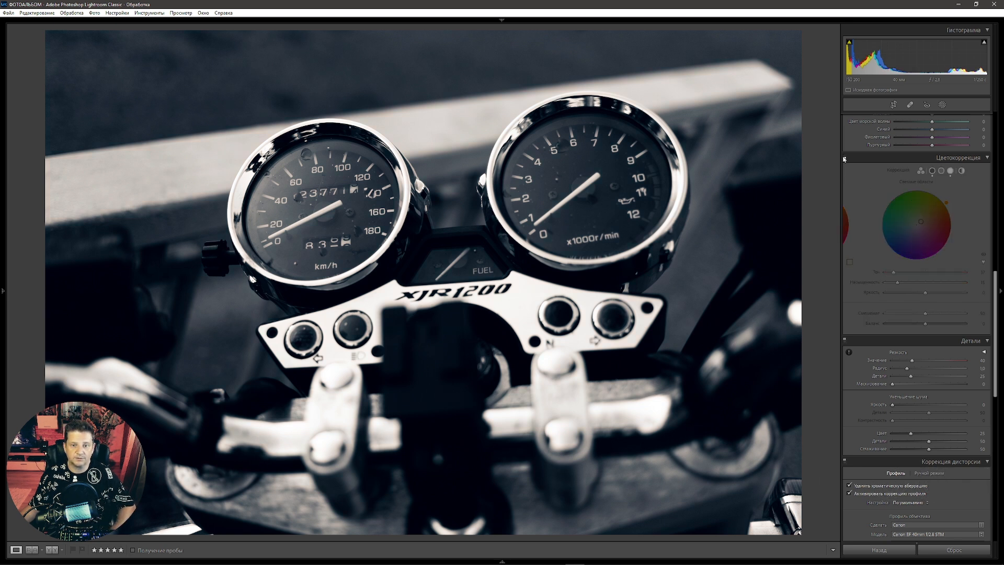
click(844, 157)
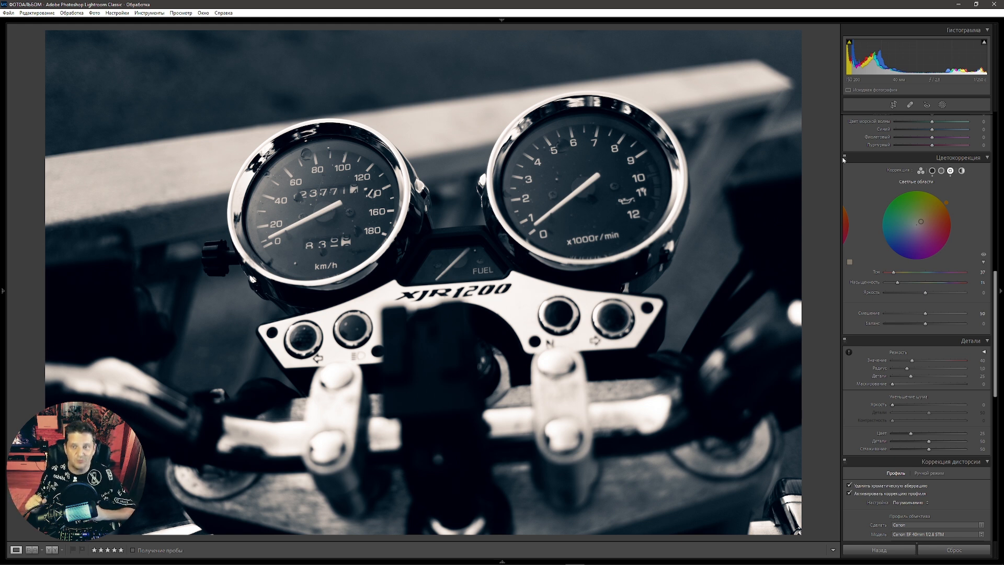
Step: In colour grading, tint the whole image with a global hue of 25 and a saturation of 5
click(961, 171)
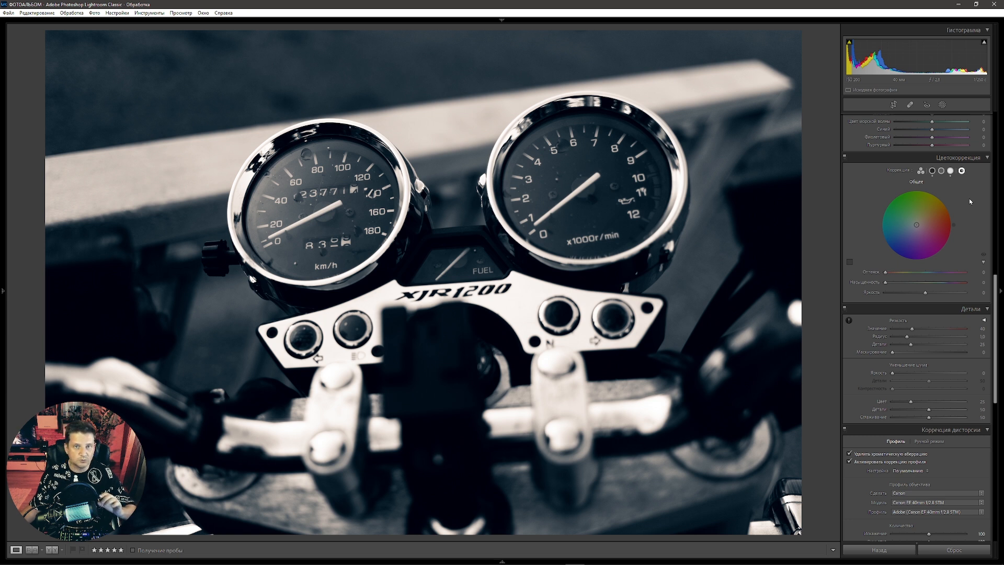
click(979, 271)
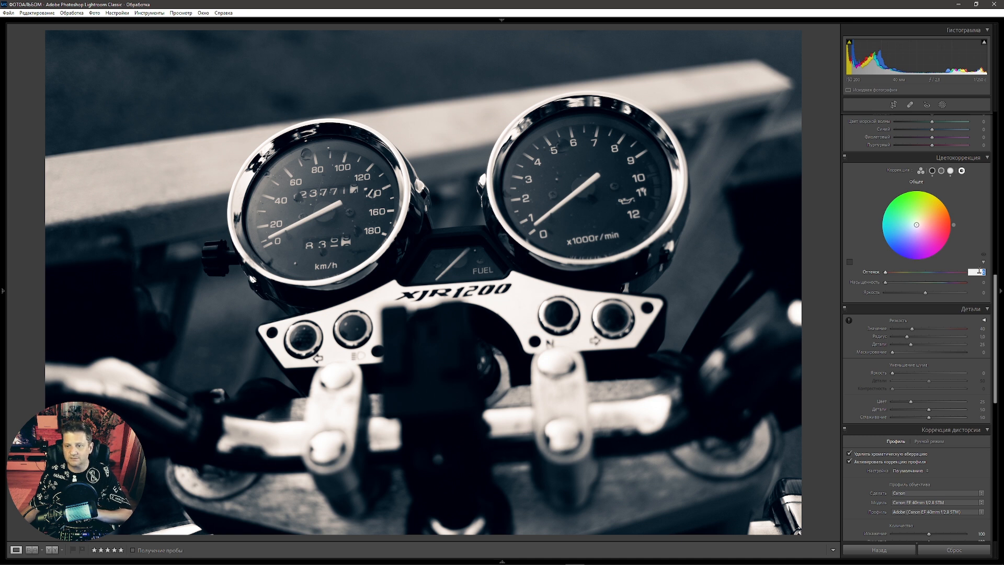
text(25)
key(Return)
drag(885, 284, 951, 287)
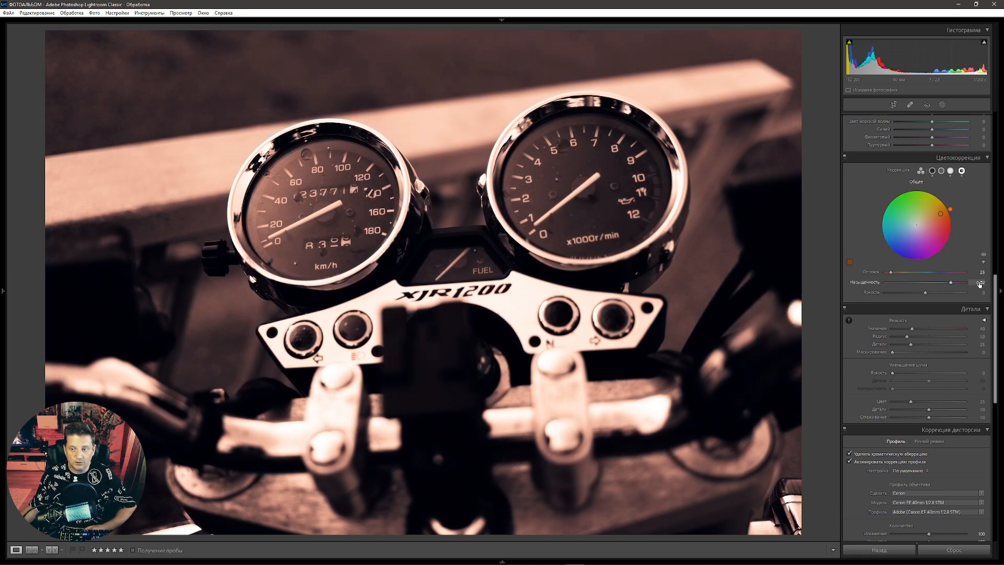
click(975, 282)
text(5)
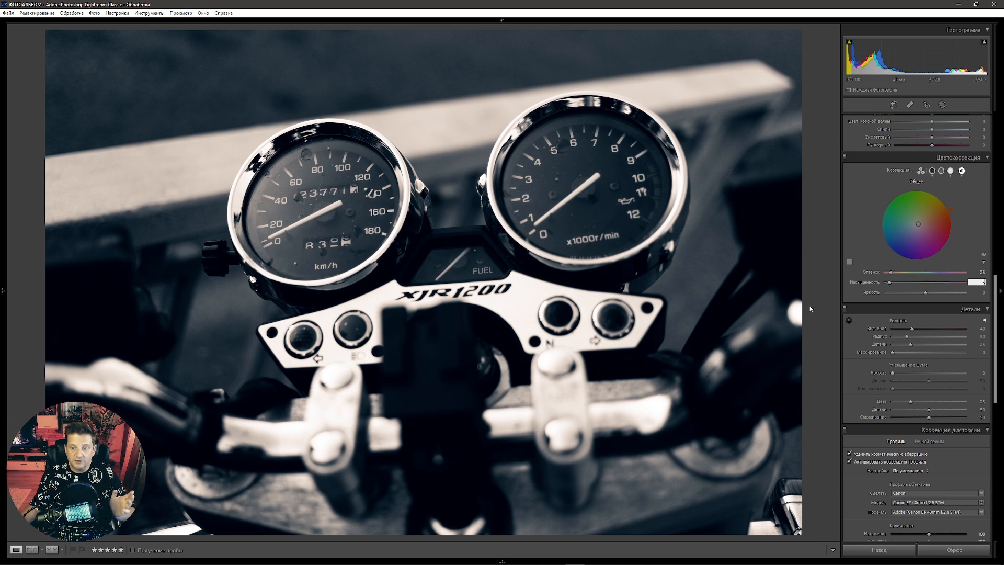
Step: Reset the saturation of every colour in the HSL adjustments to 0 to restore the photo's colours
drag(995, 303, 995, 216)
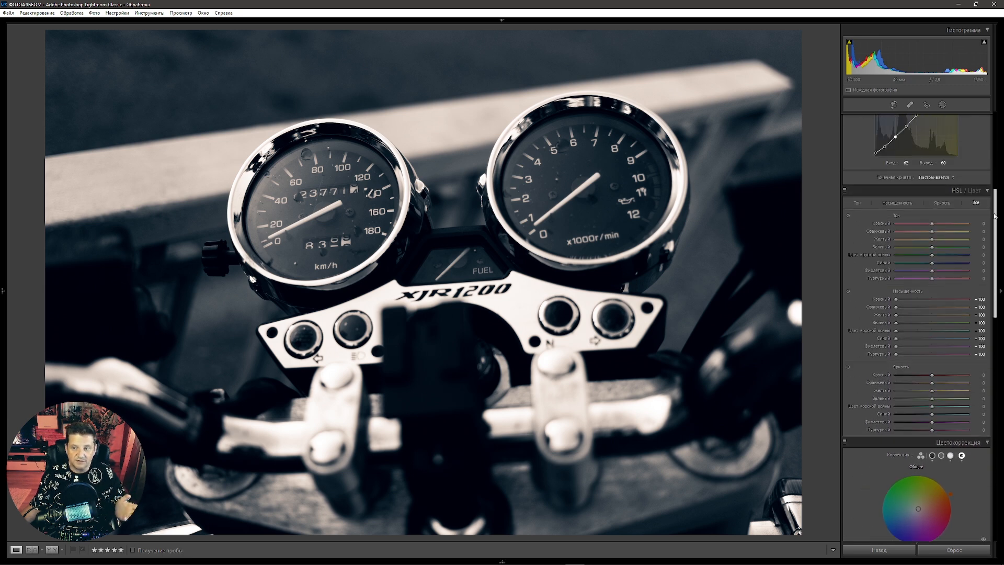
double_click(896, 300)
double_click(896, 275)
double_click(896, 282)
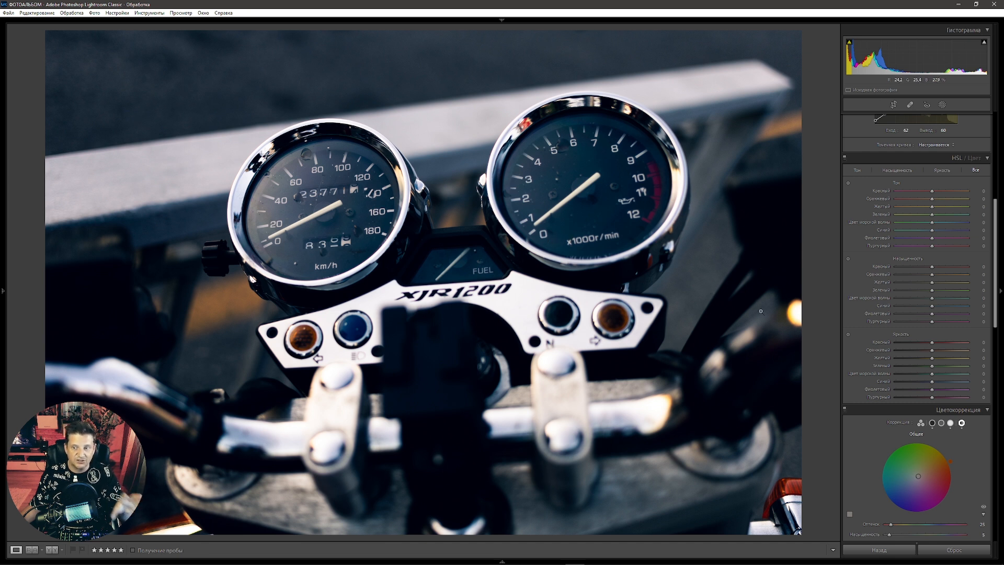
Step: In HSL, set the blue saturation to −65 and the blue hue to −7
drag(933, 306, 909, 308)
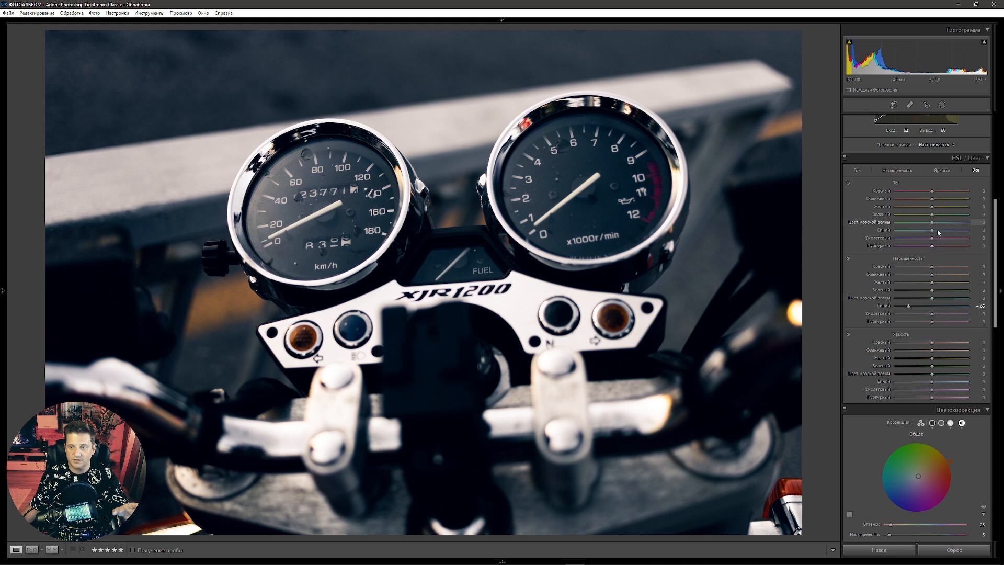
drag(932, 230, 929, 231)
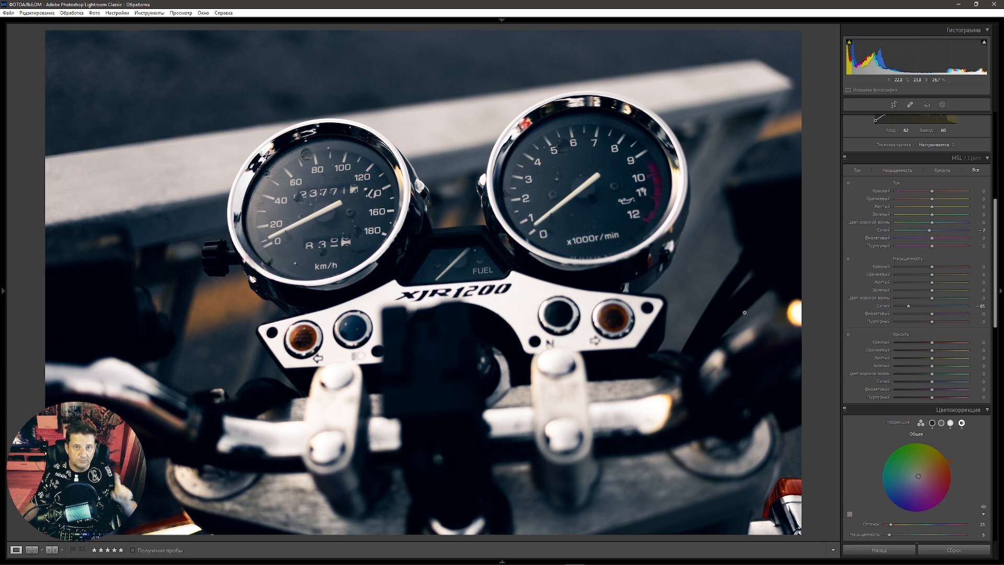
Step: Shift the tachometer's red zone in HSL with red hue +36, purple hue −55 and magenta hue +50, checking it up close
click(660, 195)
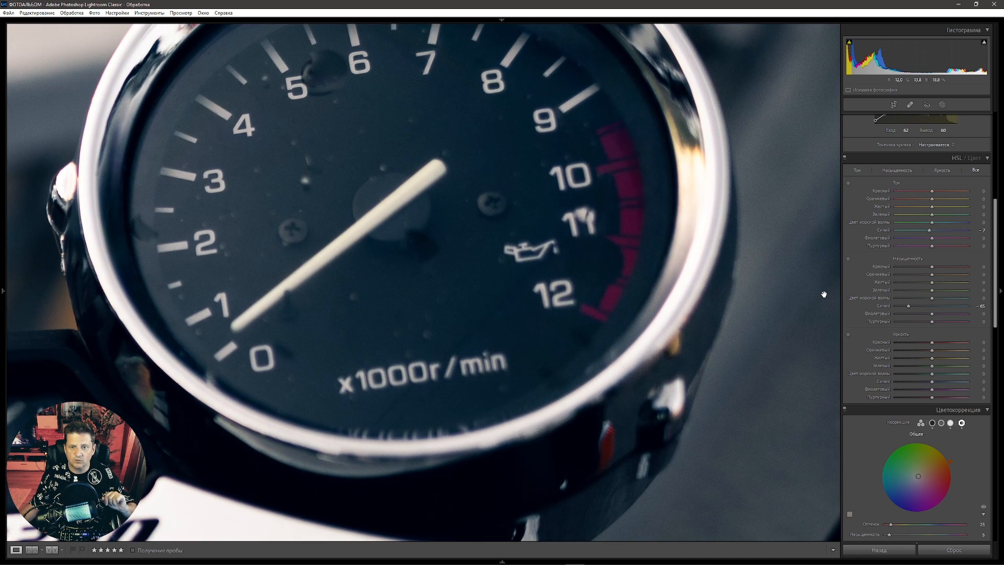
drag(931, 189, 943, 190)
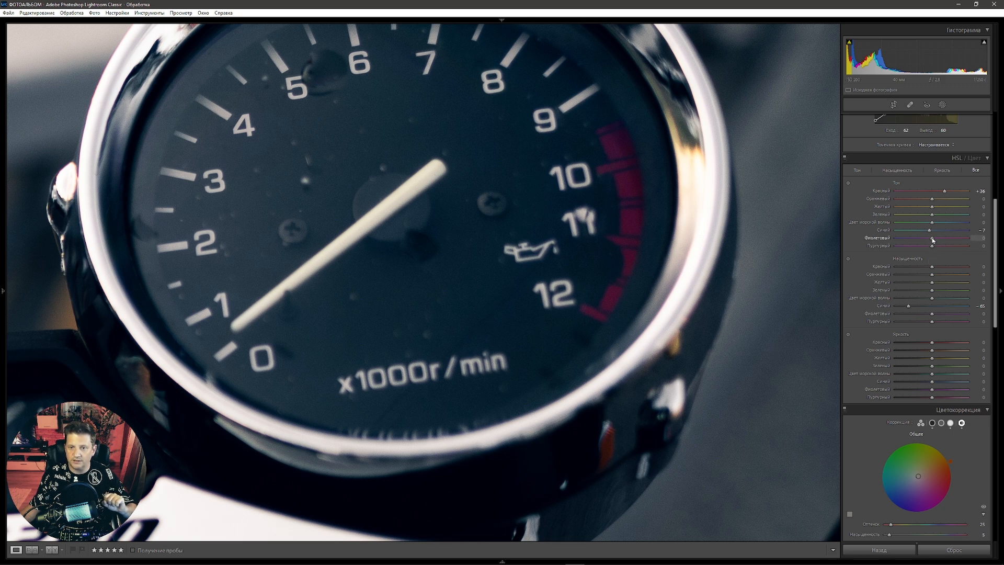
drag(916, 240, 913, 241)
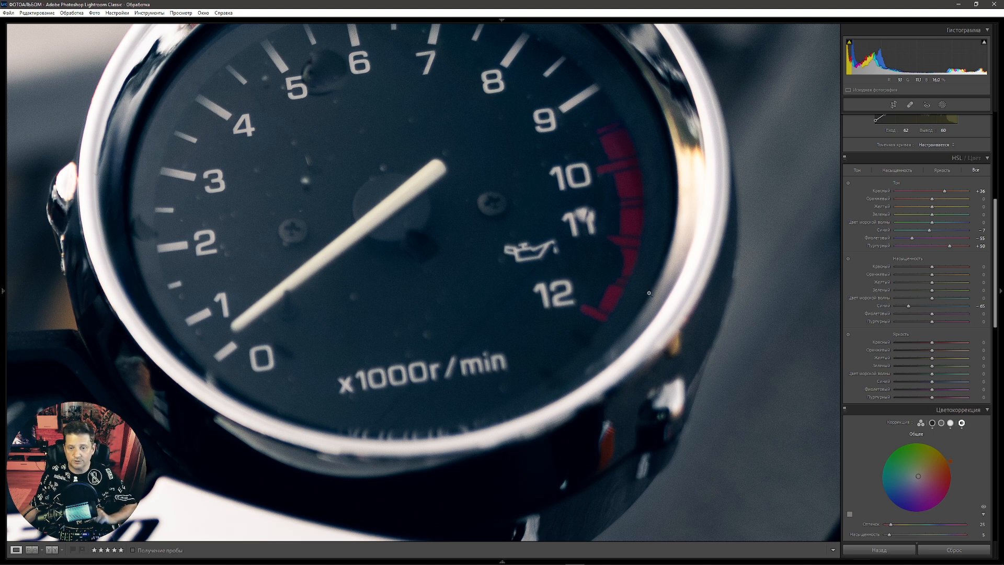
click(648, 293)
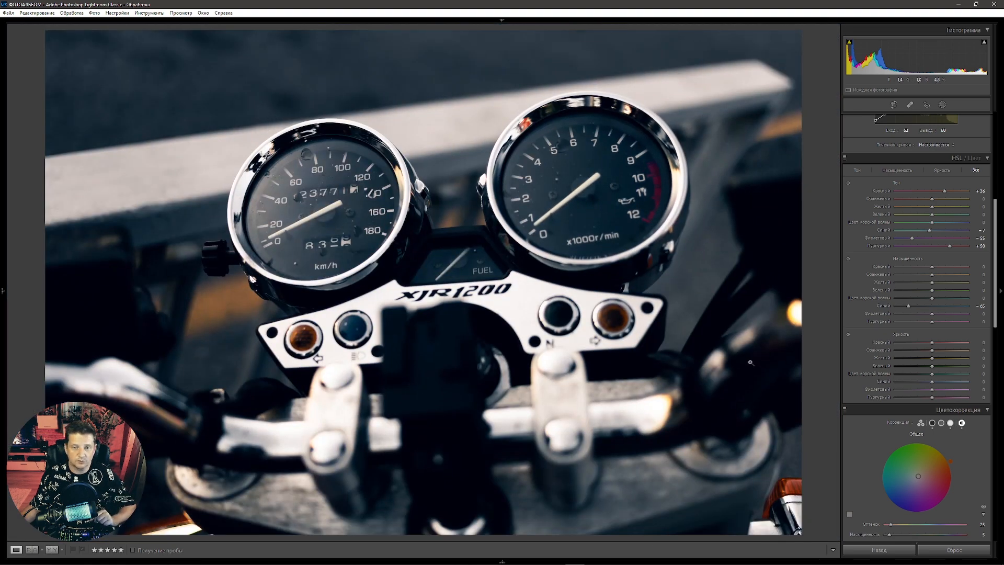
Step: In the basic adjustments, set highlights −71, shadows +70, contrast +14, whites −6 and blacks +3, and raise the exposure slightly
scroll(826, 297, up, 6)
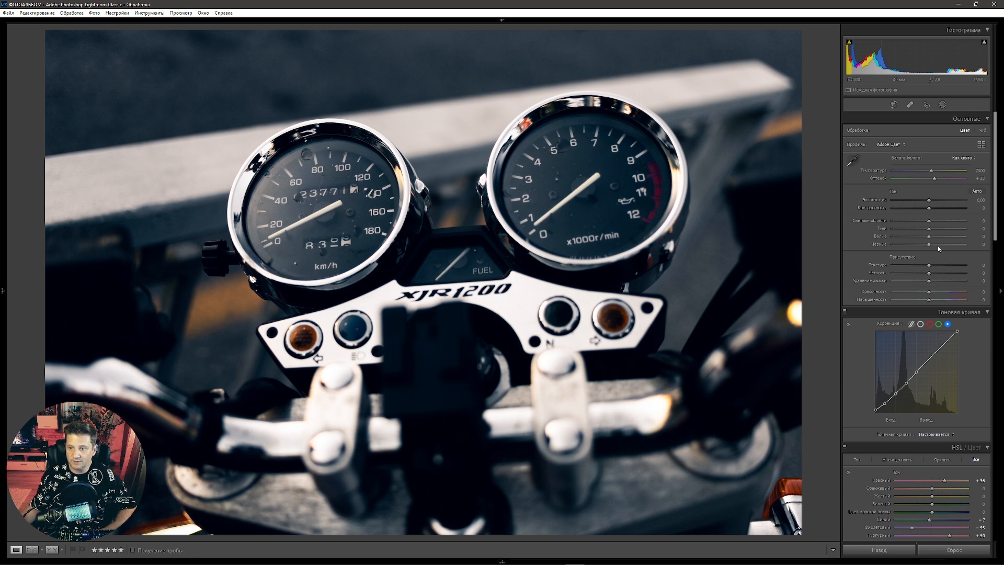
drag(931, 223, 906, 226)
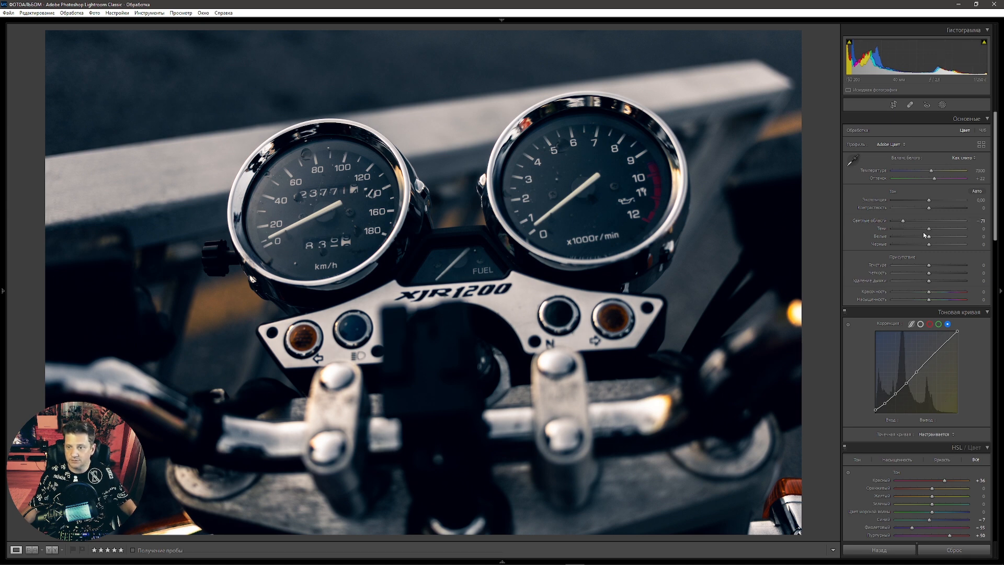
drag(928, 228, 953, 229)
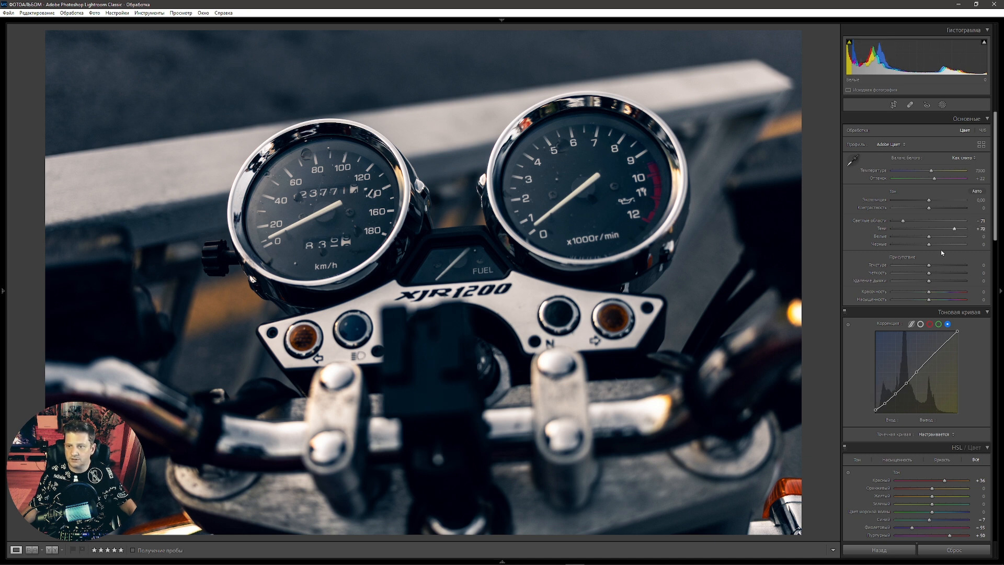
drag(930, 208, 935, 208)
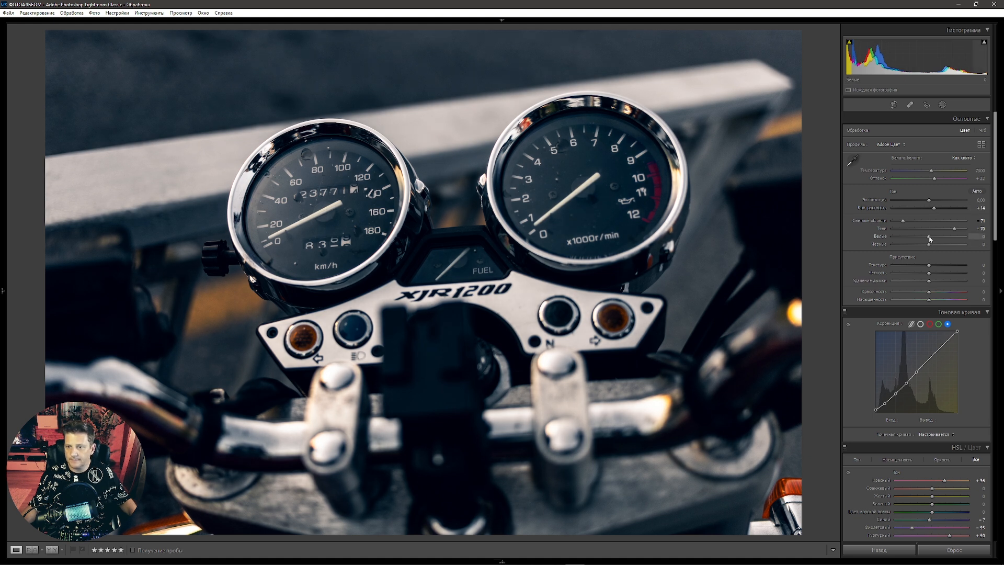
drag(929, 238, 929, 245)
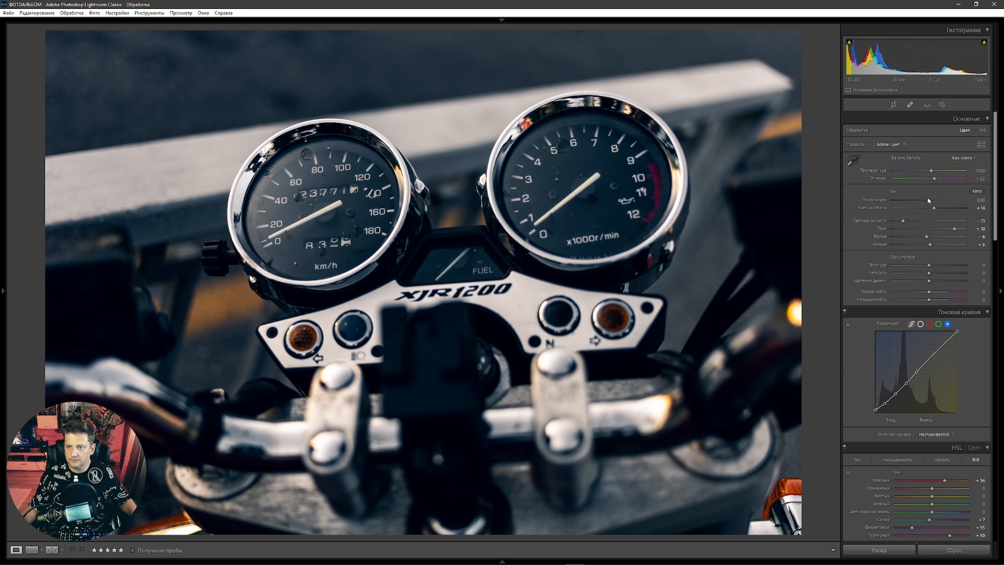
drag(929, 199, 930, 200)
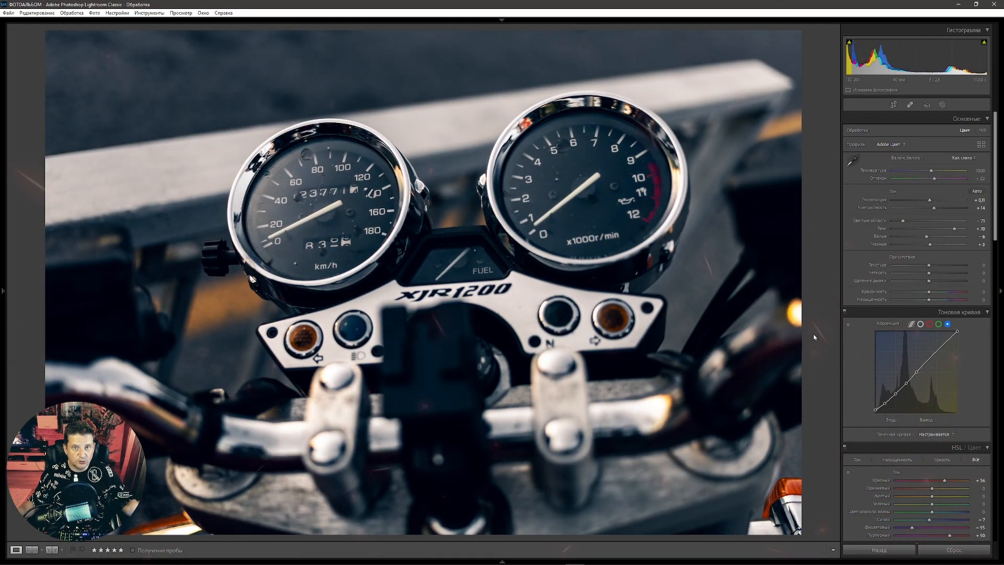
Step: Synchronize the dashboard photo's develop settings, excluding white balance and exposure, to the first photo in the filmstrip
click(502, 561)
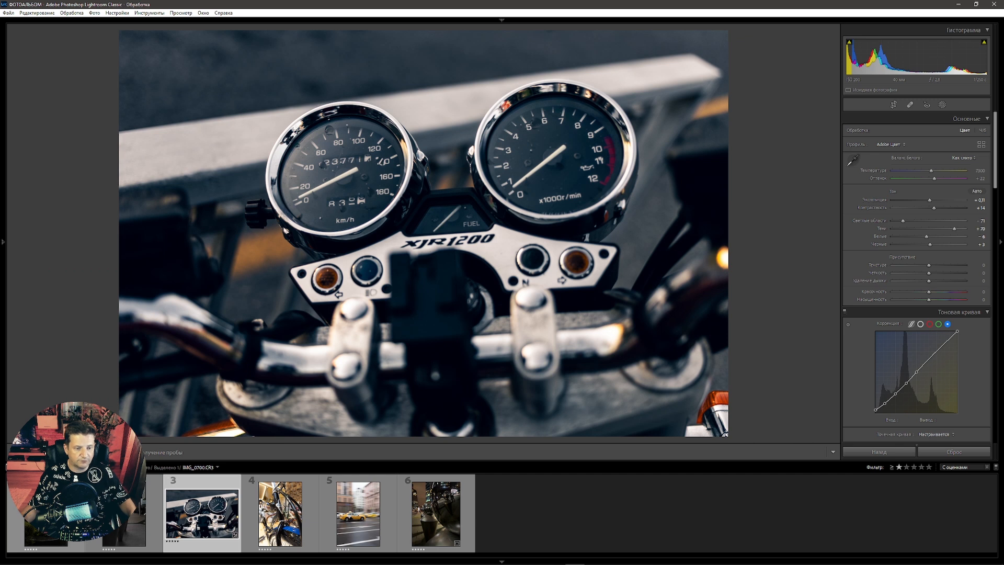
ctrl+click(46, 515)
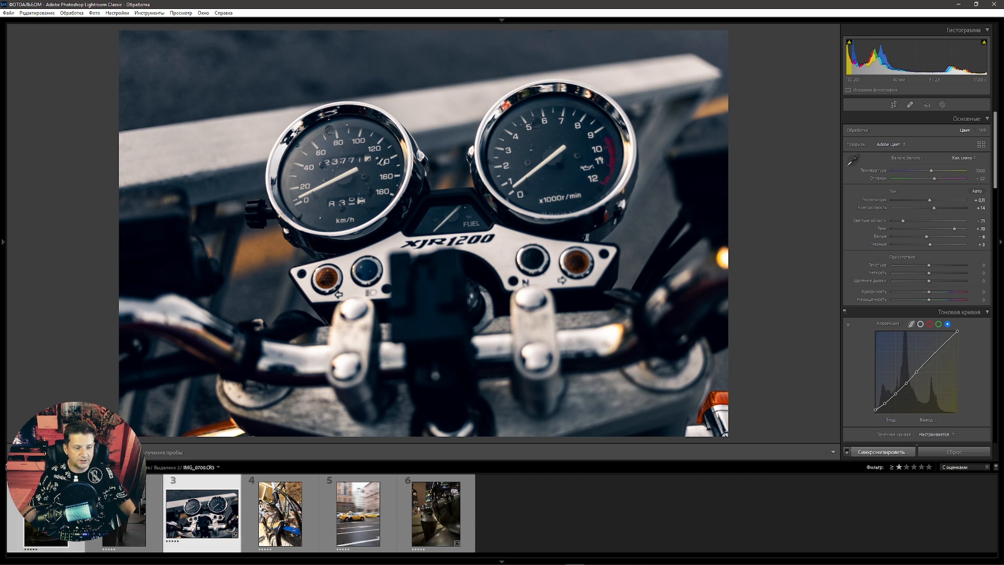
click(887, 451)
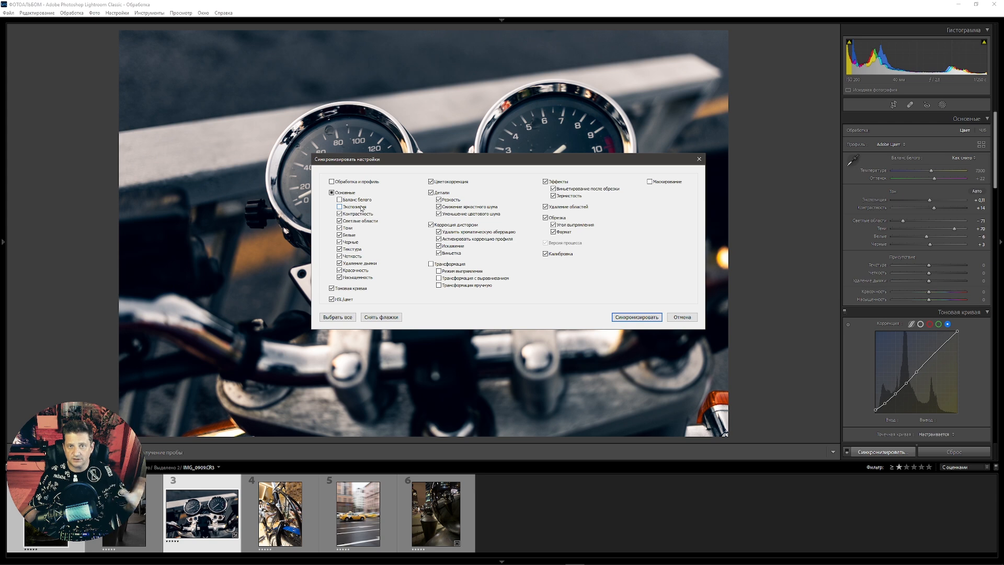
click(637, 317)
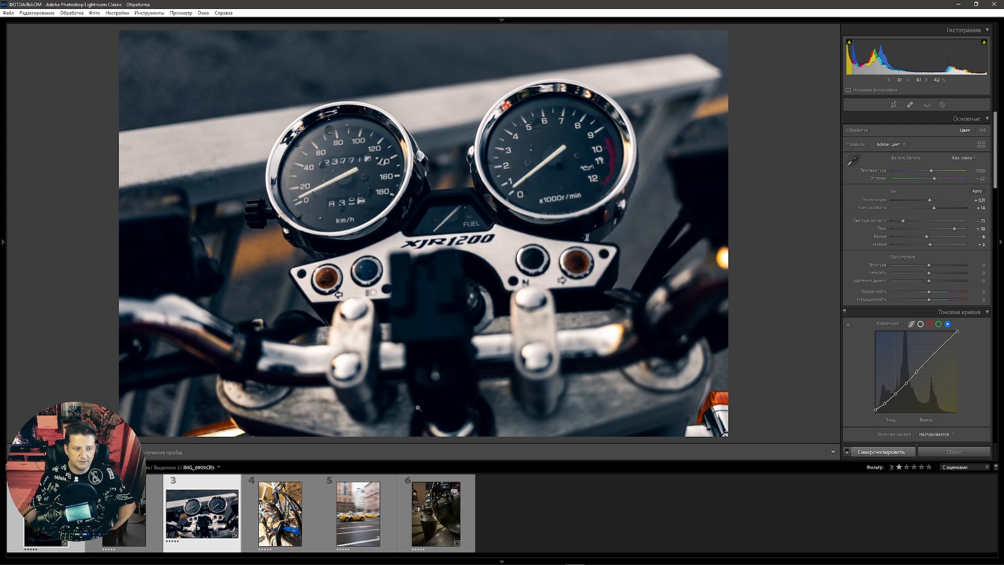
Step: Open the first photo, showing the flower bed and cyclists, and raise its exposure to +1.33
key(Left)
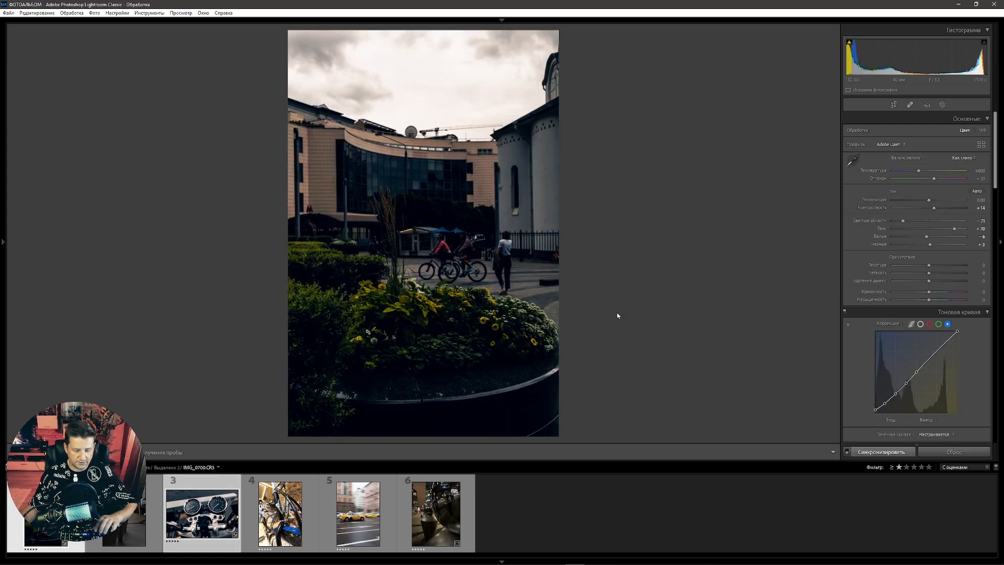
drag(930, 201, 937, 202)
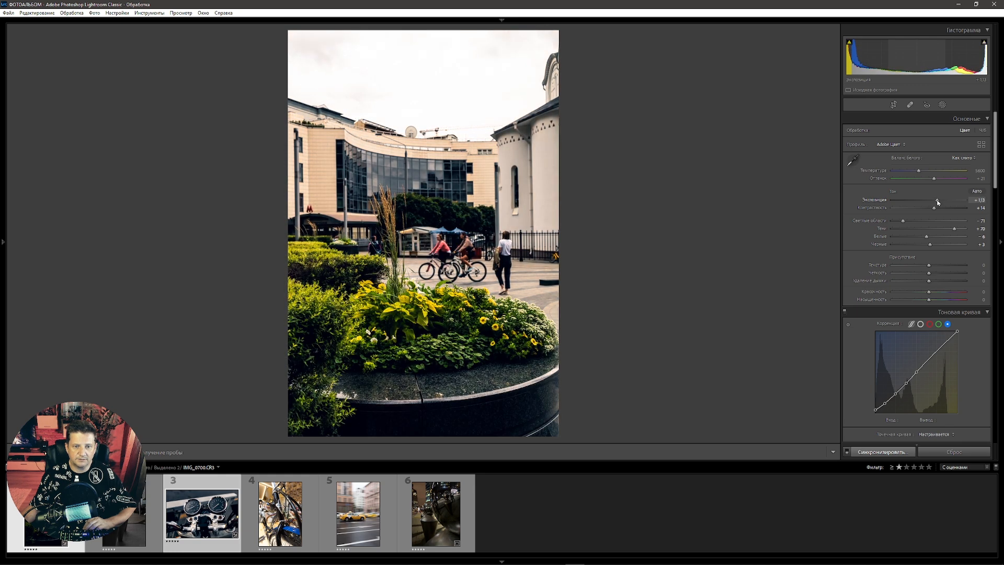
Step: Hide the filmstrip and compare the street photo before and after the adjustments
click(501, 561)
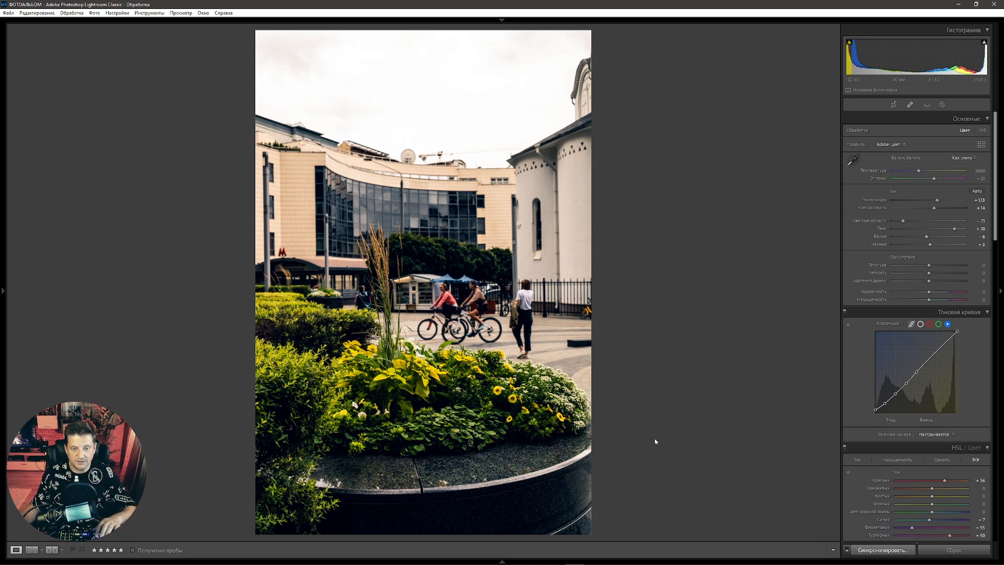
key(backslash)
key(backslash)
key(backslash)
key(backslash)
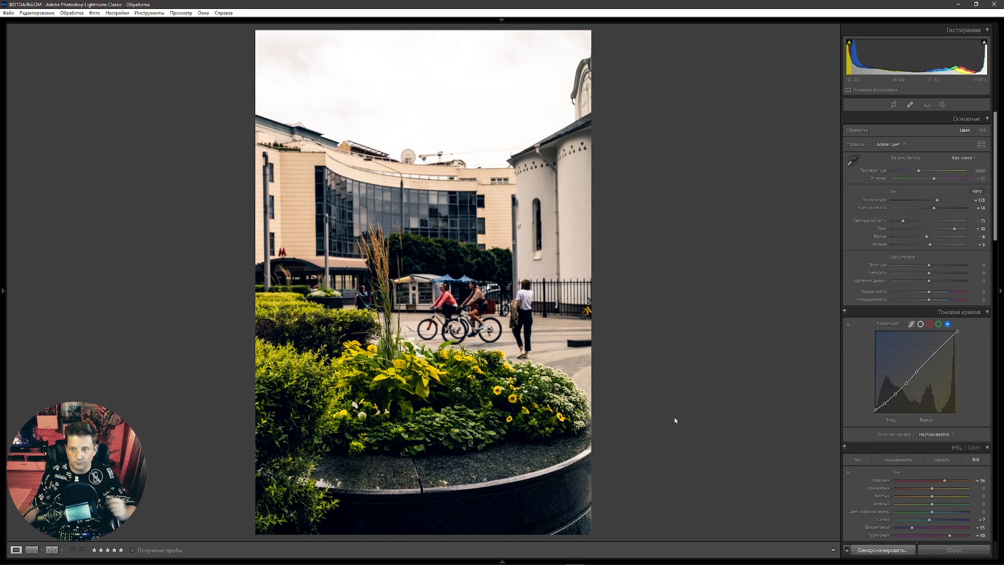
Step: Lower the street photo's contrast to −24
drag(933, 208, 918, 208)
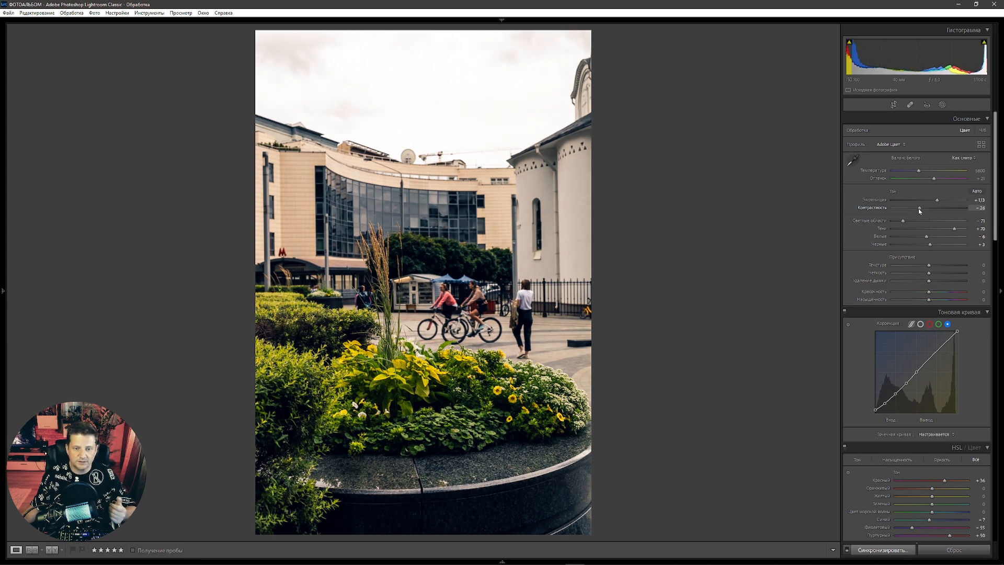
Step: Mute the greenery in HSL with yellow saturation −50 and hue −23, and green saturation −70 and hue −26
drag(995, 179, 996, 263)
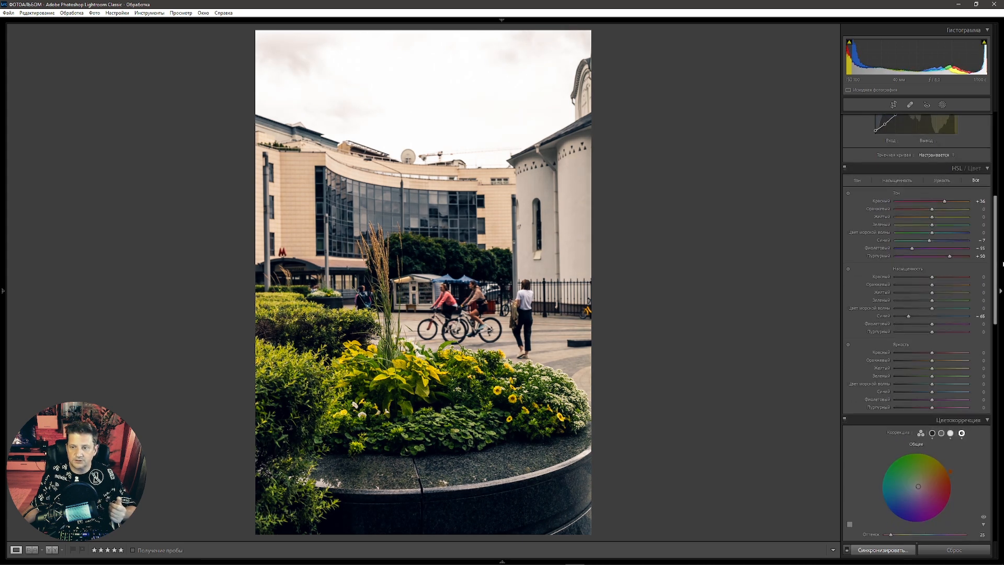
drag(932, 301, 910, 294)
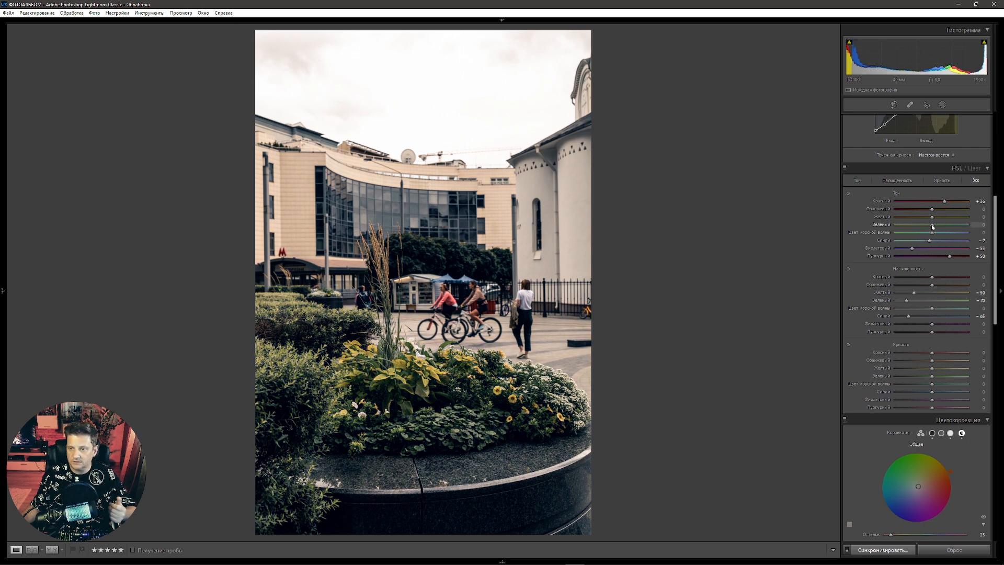
drag(932, 217, 924, 218)
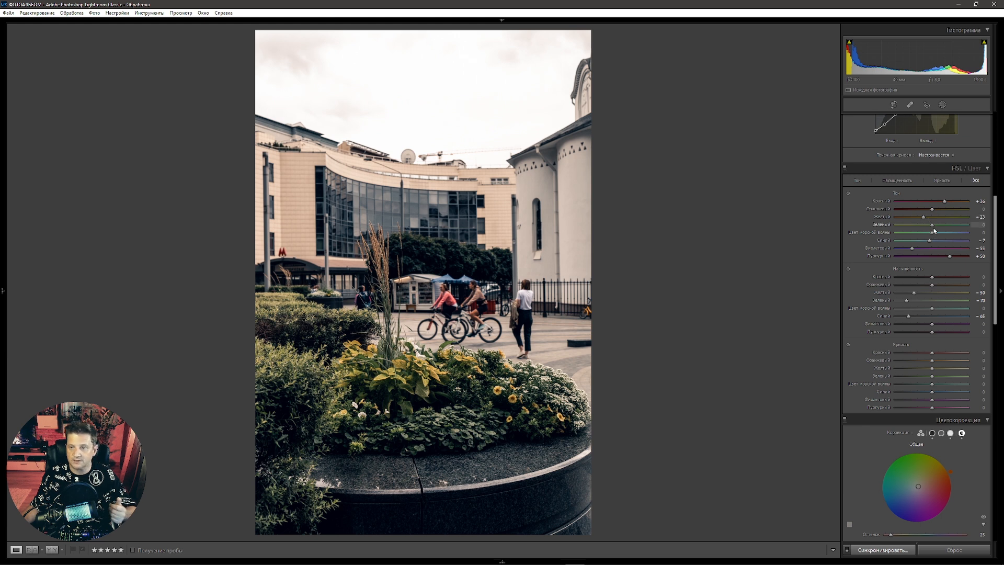
drag(932, 225, 923, 231)
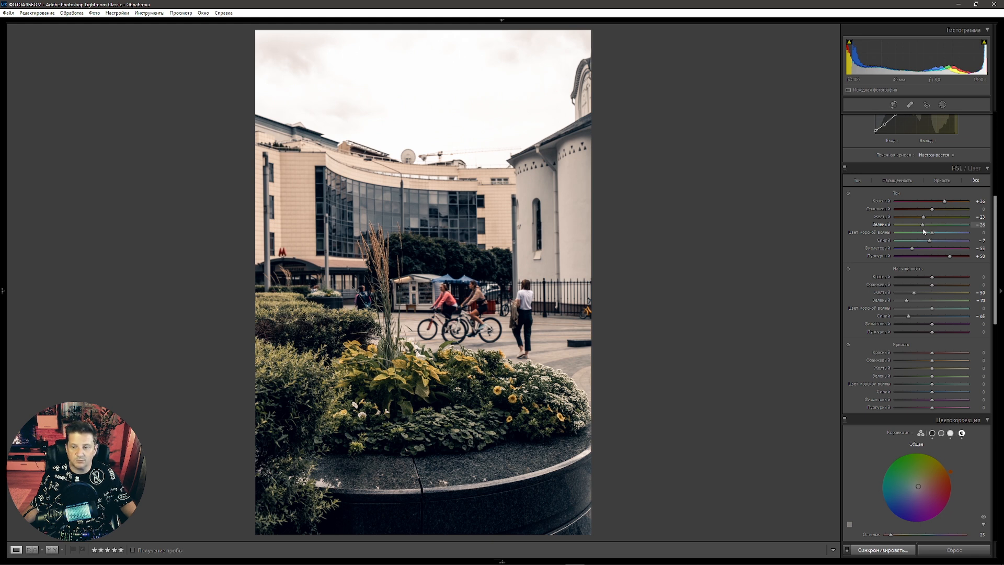
Step: Adjust the skin tones in HSL with orange saturation −30 and orange hue −8, checking the people up close
click(513, 314)
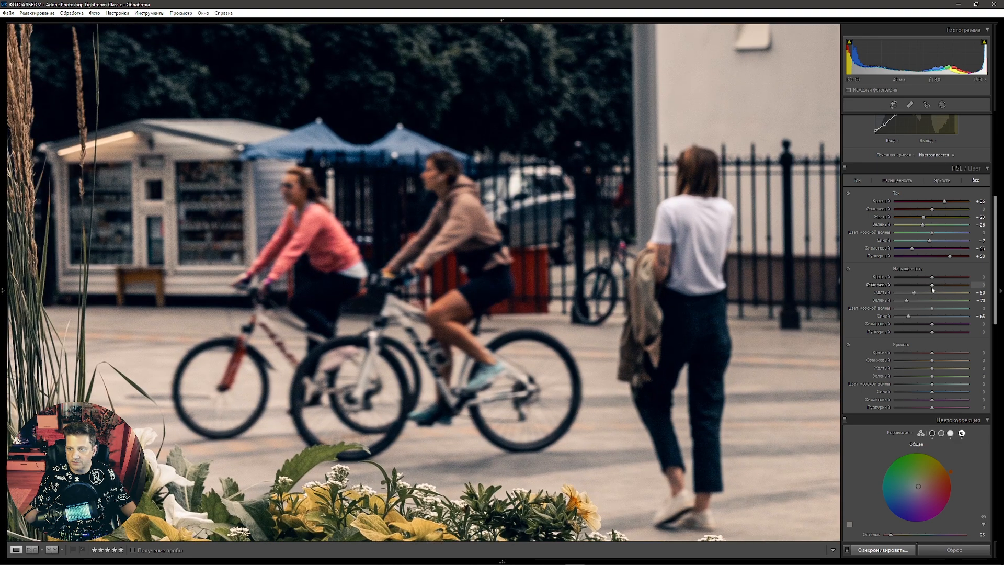
drag(931, 285, 922, 290)
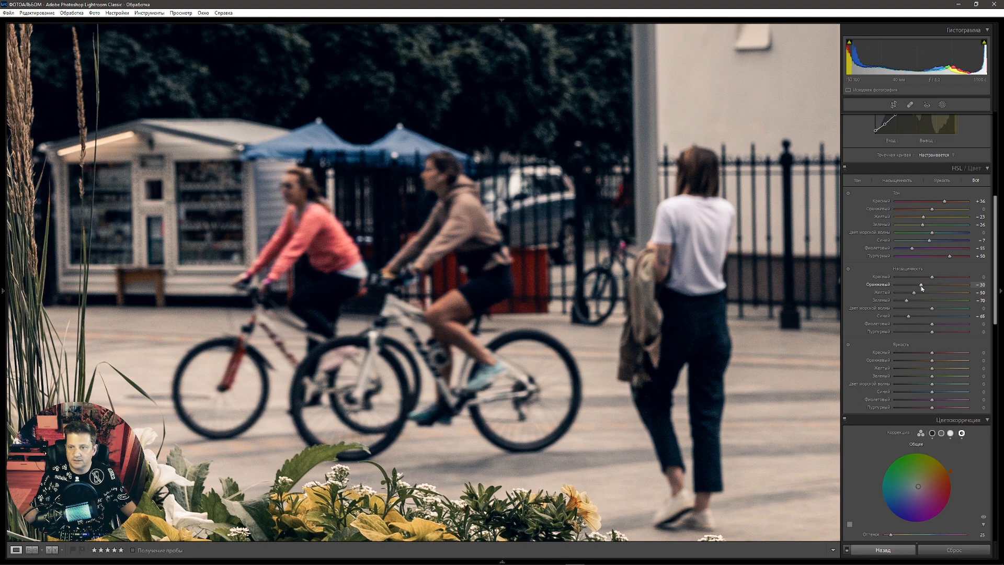
drag(932, 211, 931, 211)
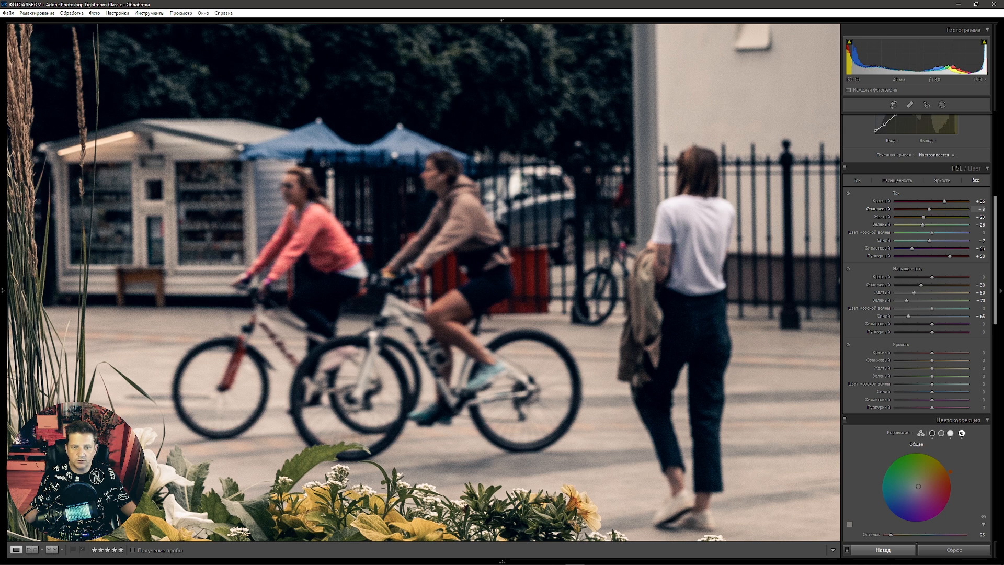
click(533, 389)
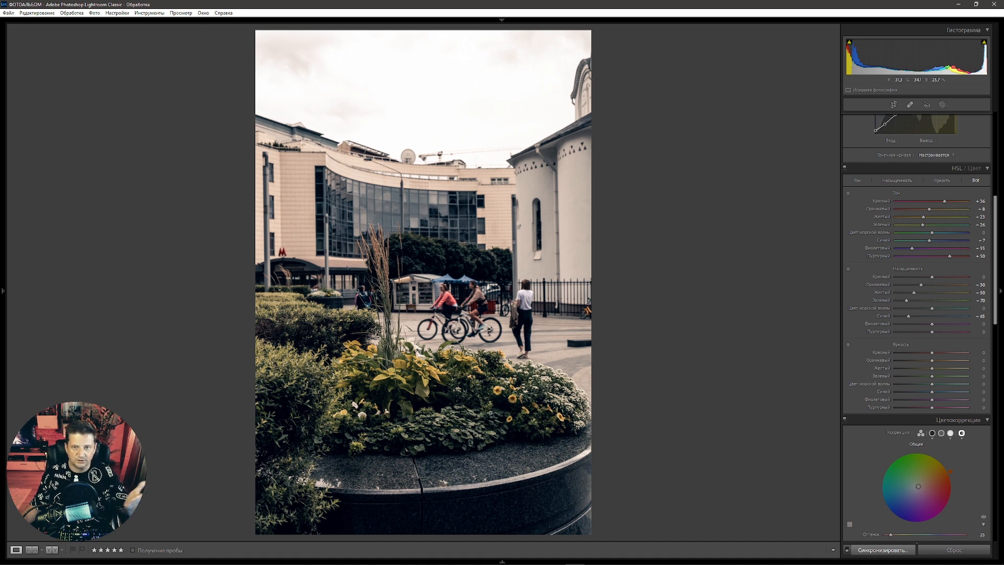
Step: Compare the street photo's original and adjusted versions
key(backslash)
key(backslash)
key(backslash)
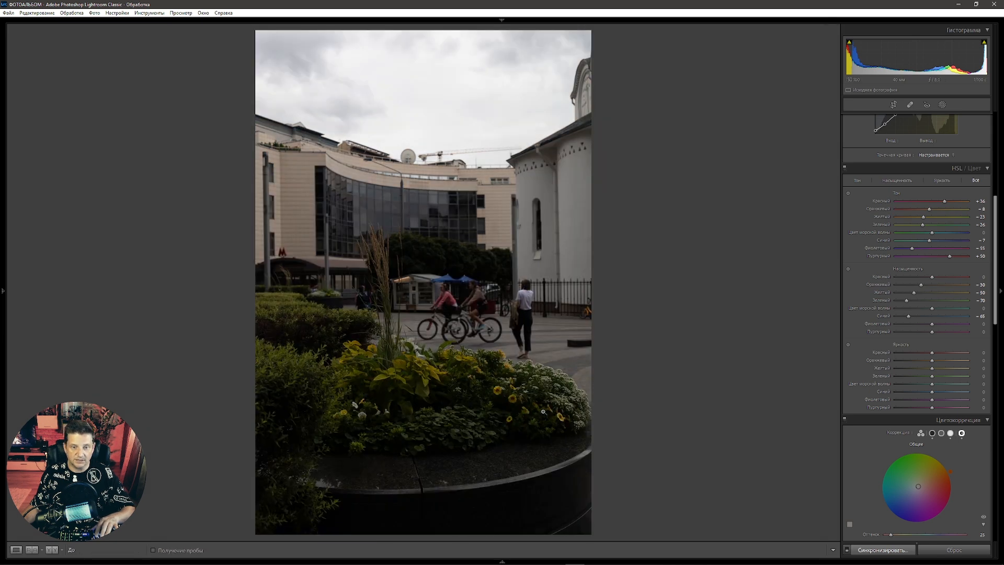
key(backslash)
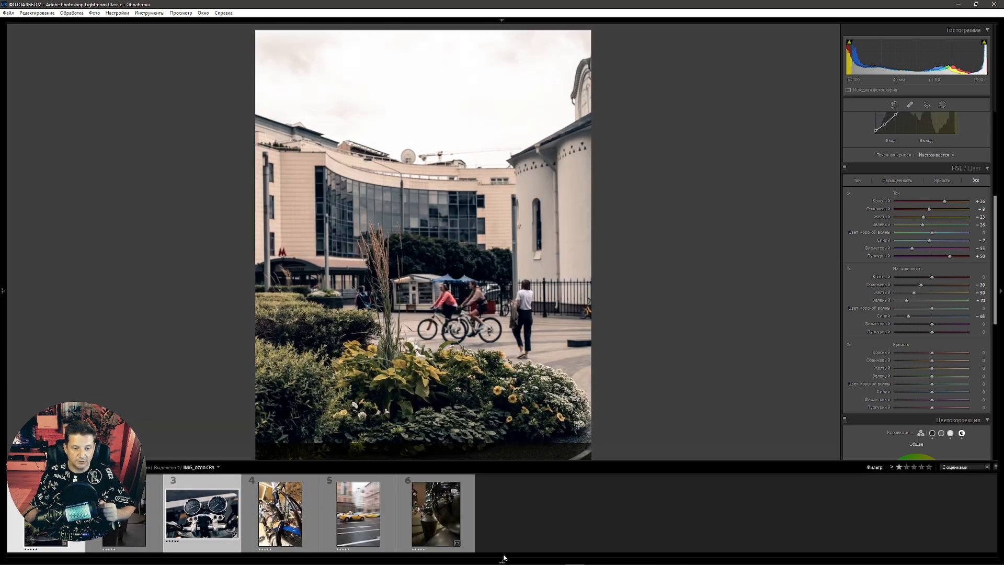
Step: Show the filmstrip, synchronize the street photo's settings to the taxi photo, and open the taxi photo
click(503, 558)
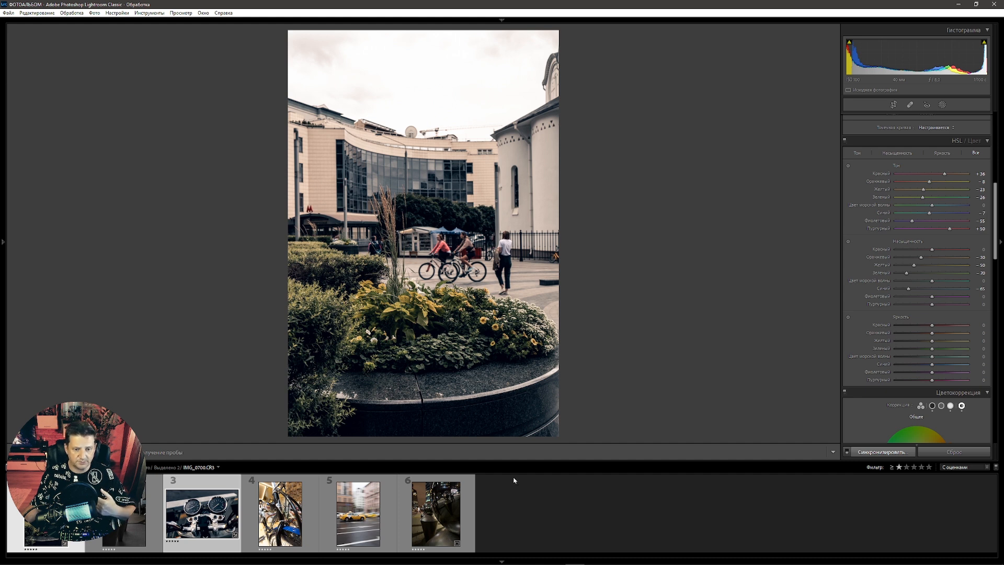
click(125, 512)
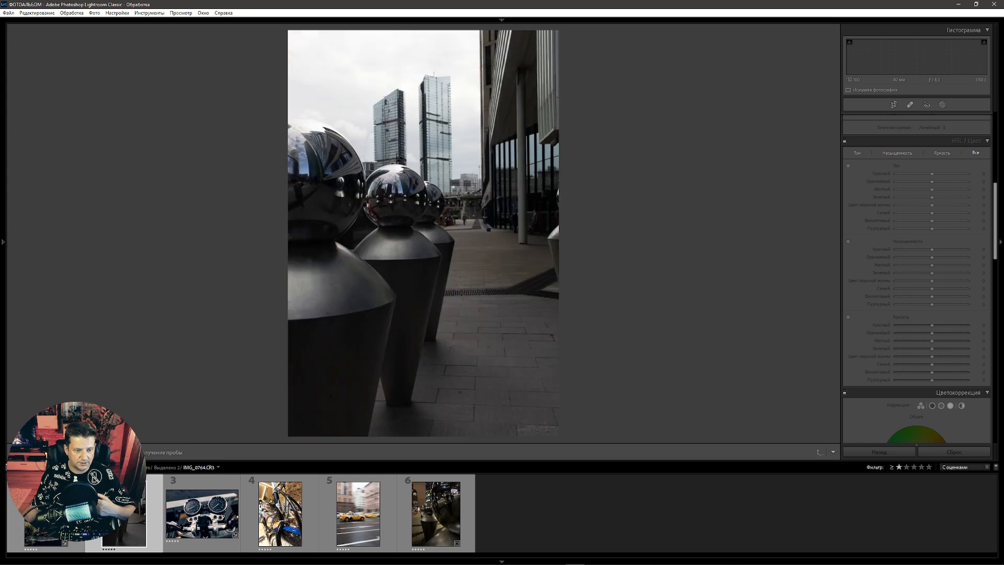
click(46, 514)
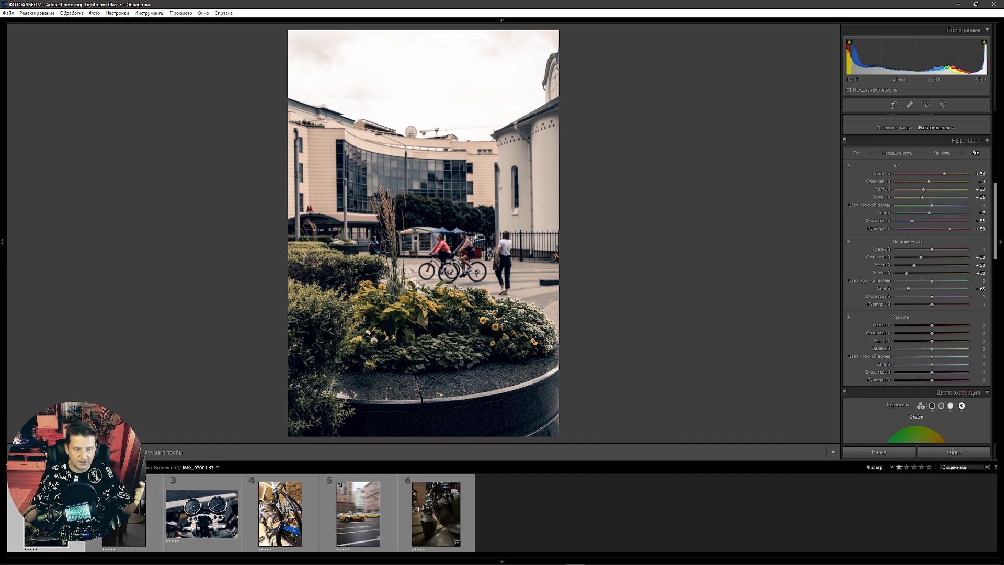
ctrl+click(359, 519)
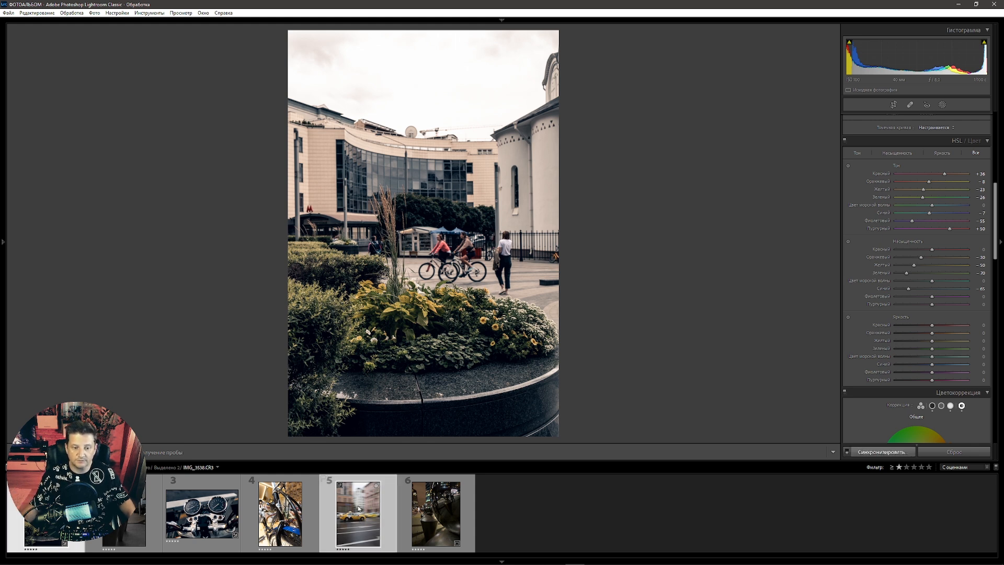
click(870, 452)
click(649, 318)
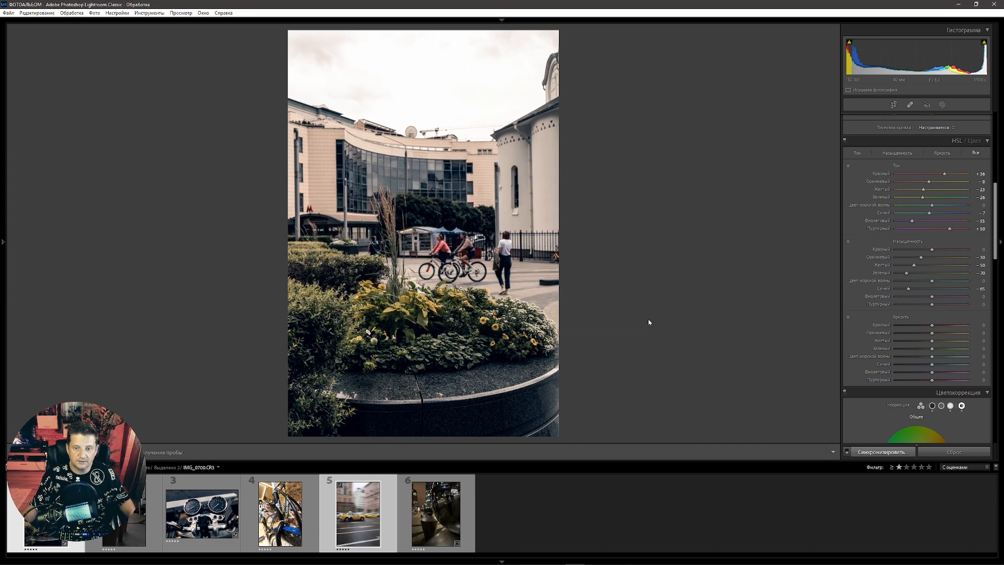
click(358, 524)
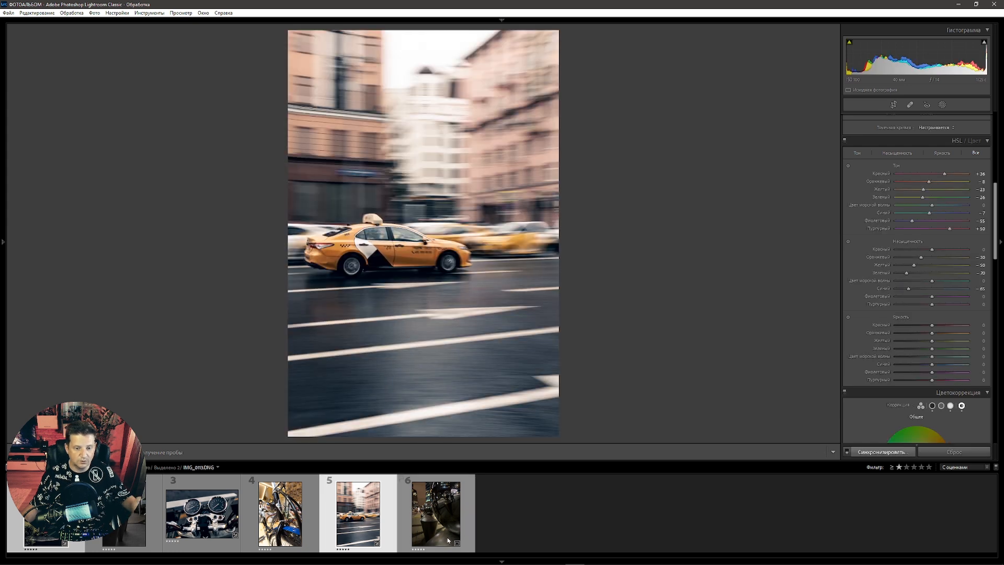
Step: Correct the taxi's yellow in HSL with orange hue +9, yellow hue 0 and yellow saturation −25
click(501, 562)
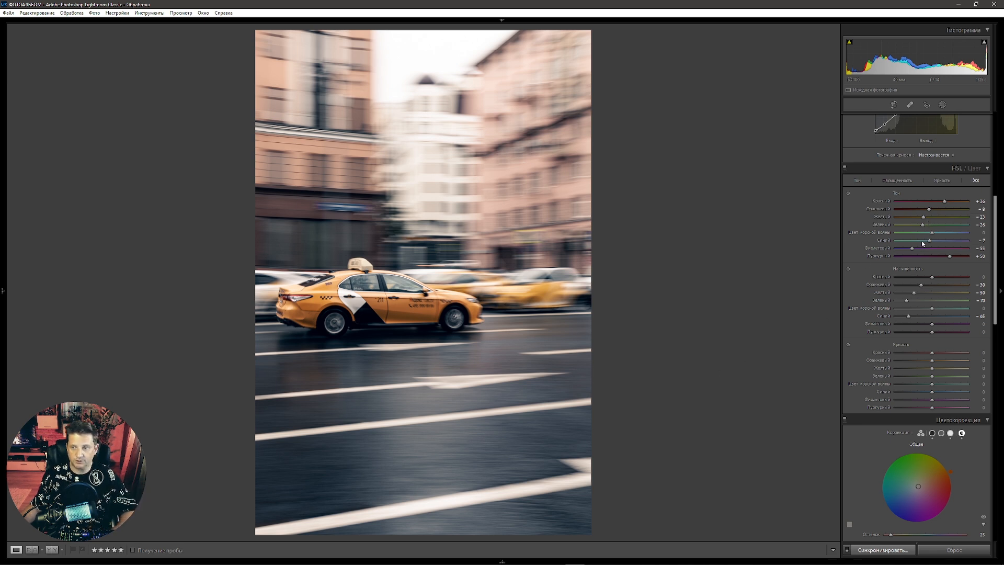
drag(932, 218, 936, 209)
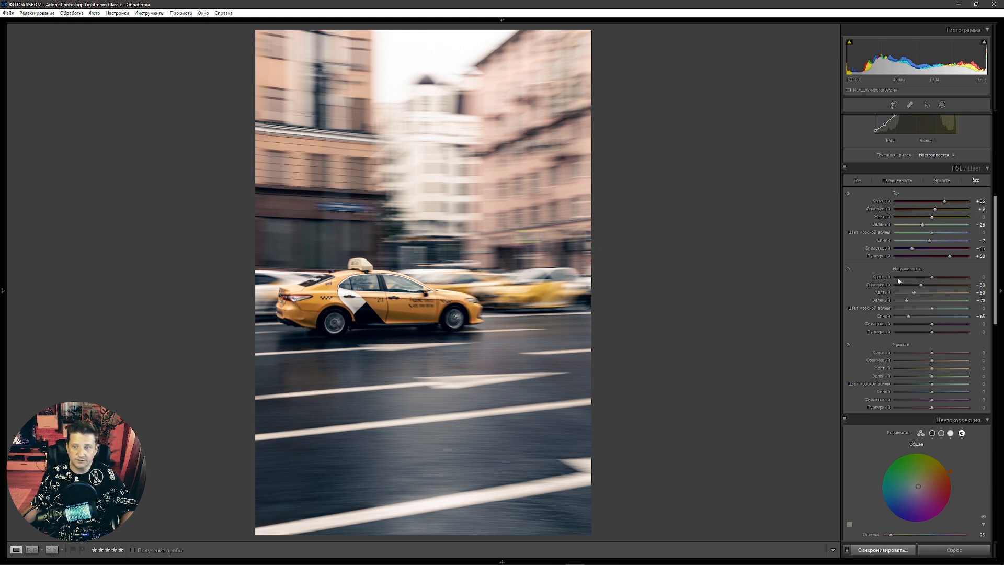
drag(914, 296, 923, 294)
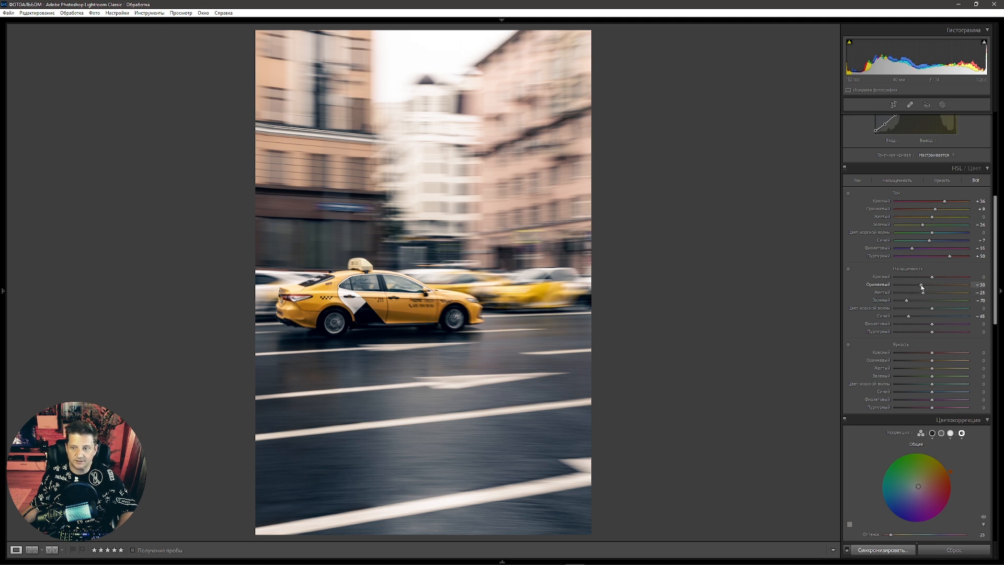
Step: Add a post-crop vignette to the taxi photo with amount −18, midpoint 37, roundness +38 and feather 100
scroll(923, 292, down, 15)
scroll(923, 292, down, 5)
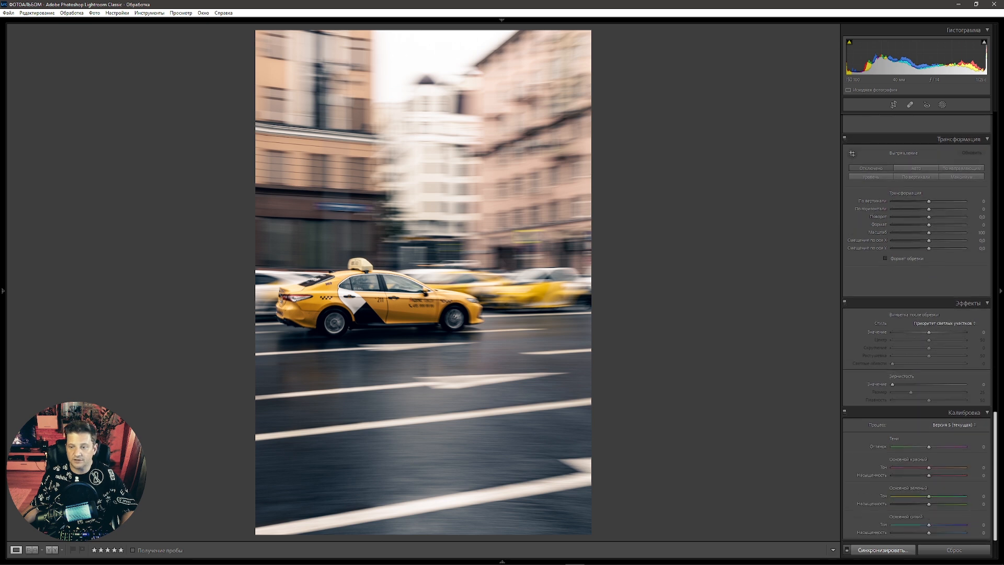
drag(929, 332, 965, 357)
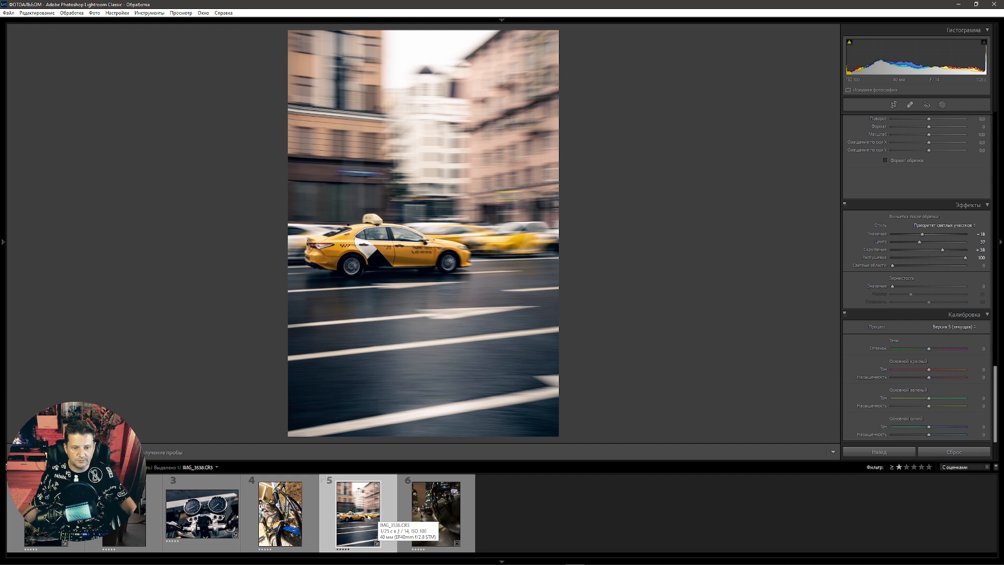
Step: Synchronize the taxi photo's settings to the photo of the metal spheres and open that photo
ctrl+click(130, 522)
click(887, 452)
click(649, 319)
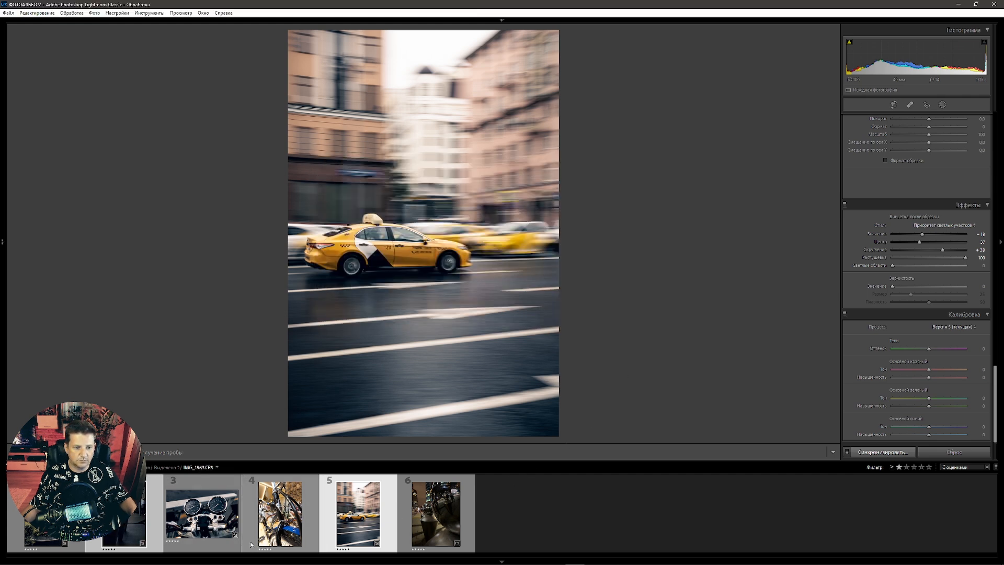
click(206, 523)
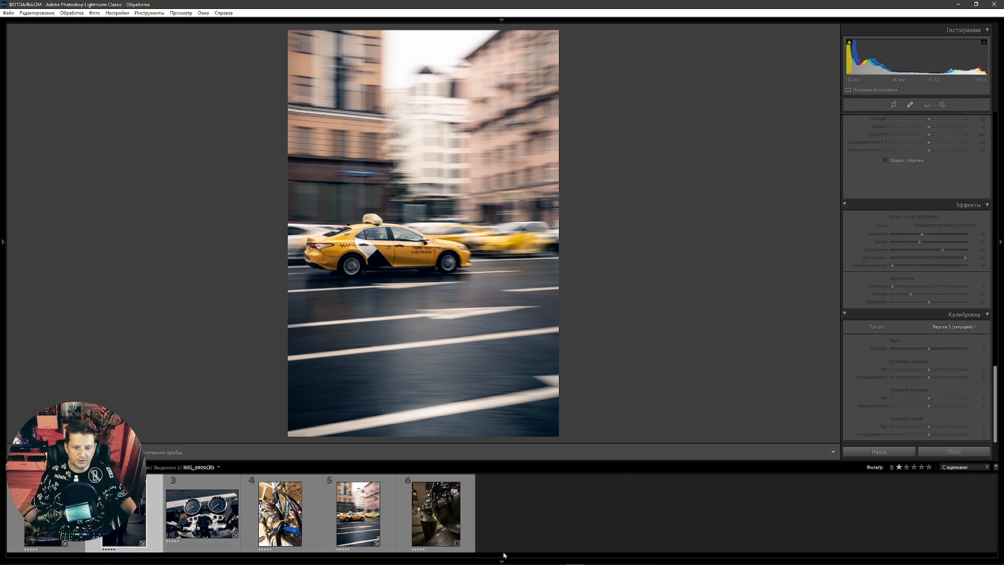
Step: Hide the filmstrip and raise the spheres photo's overall exposure to +0.38
click(501, 561)
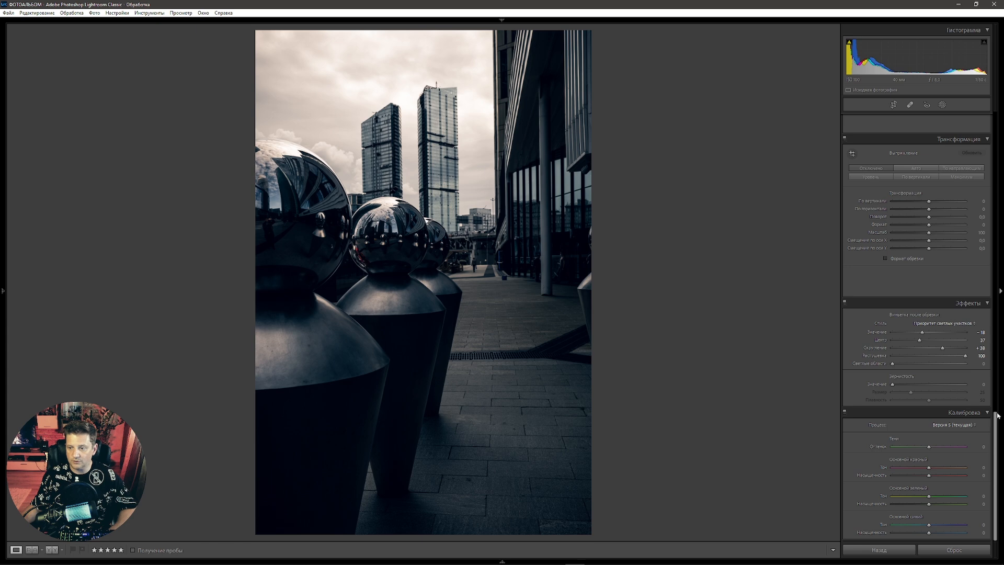
drag(996, 415, 995, 118)
drag(930, 189, 933, 188)
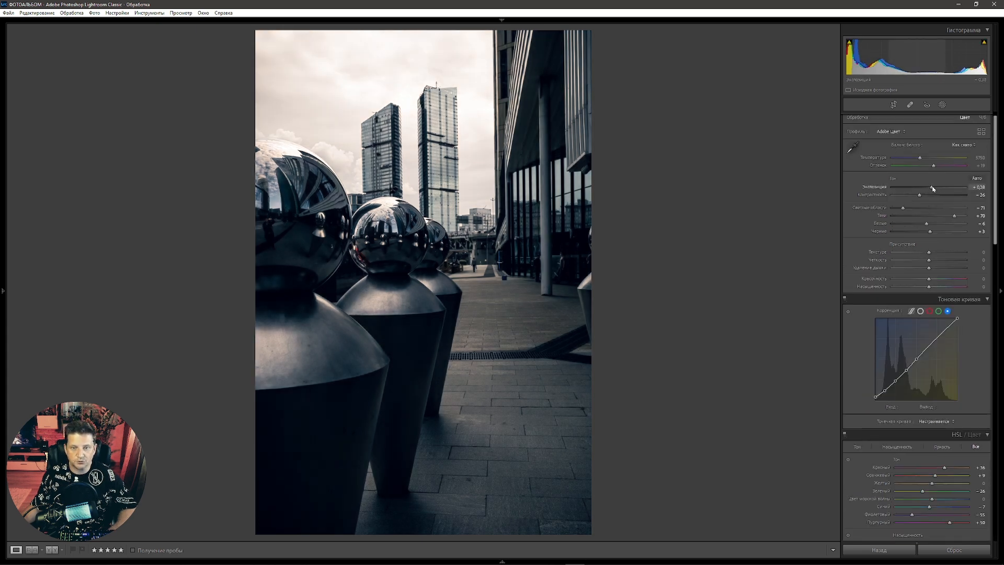
Step: Create a sky selection mask and darken it with exposure −1.29
click(941, 105)
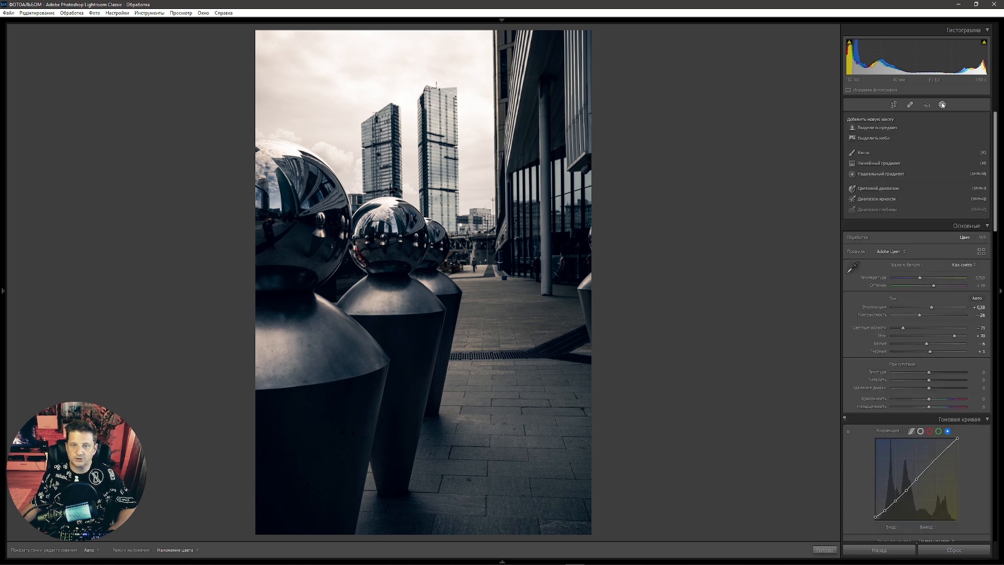
click(875, 139)
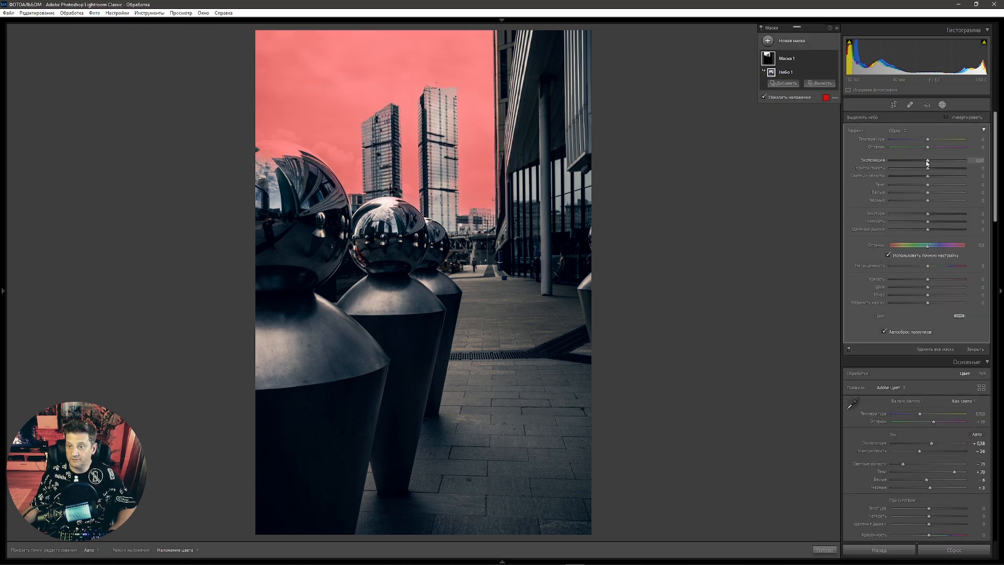
drag(928, 161, 917, 164)
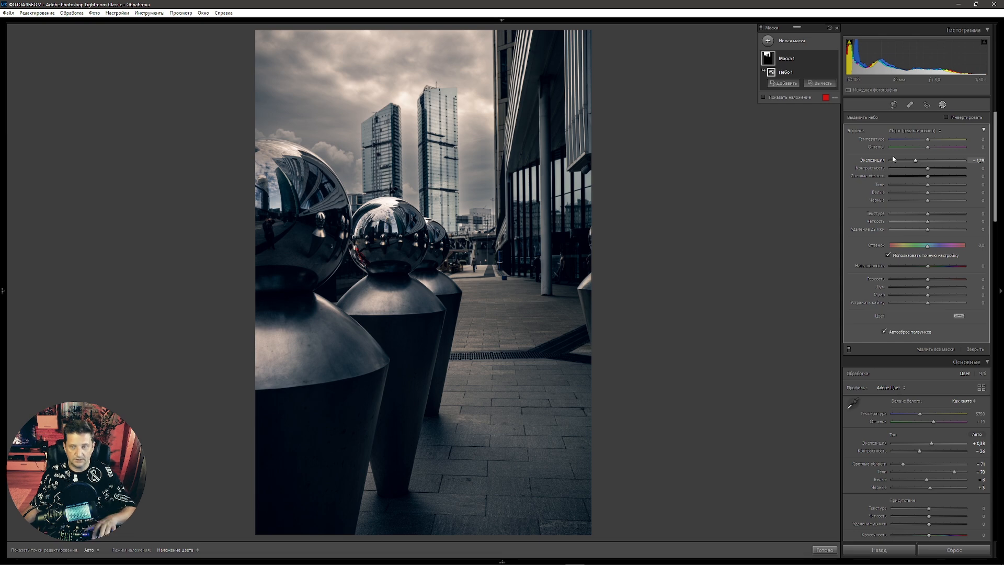
Step: Add a diagonal linear gradient mask over the paving in the photo's lower right corner with exposure −0.32
click(771, 42)
click(817, 91)
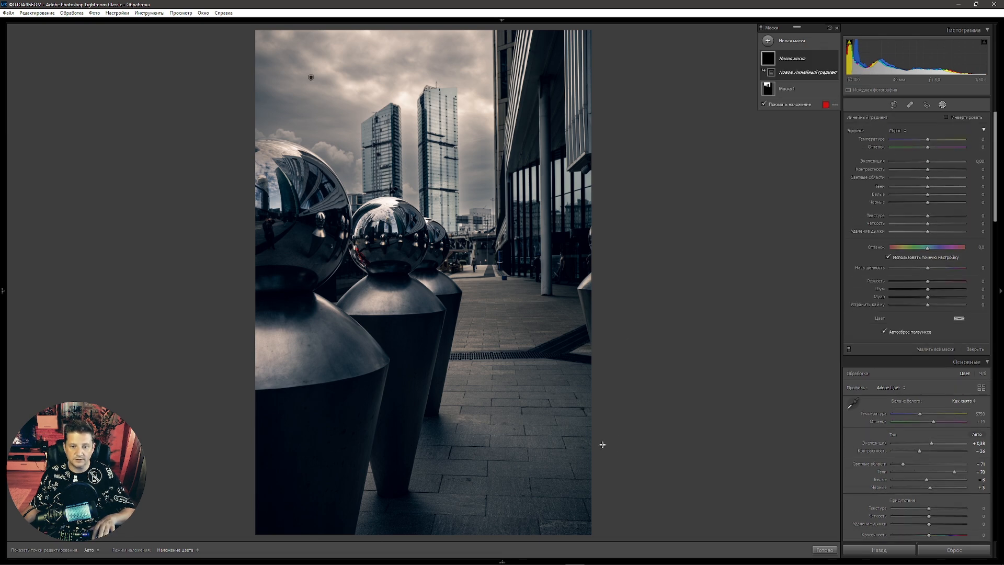
drag(602, 444, 488, 309)
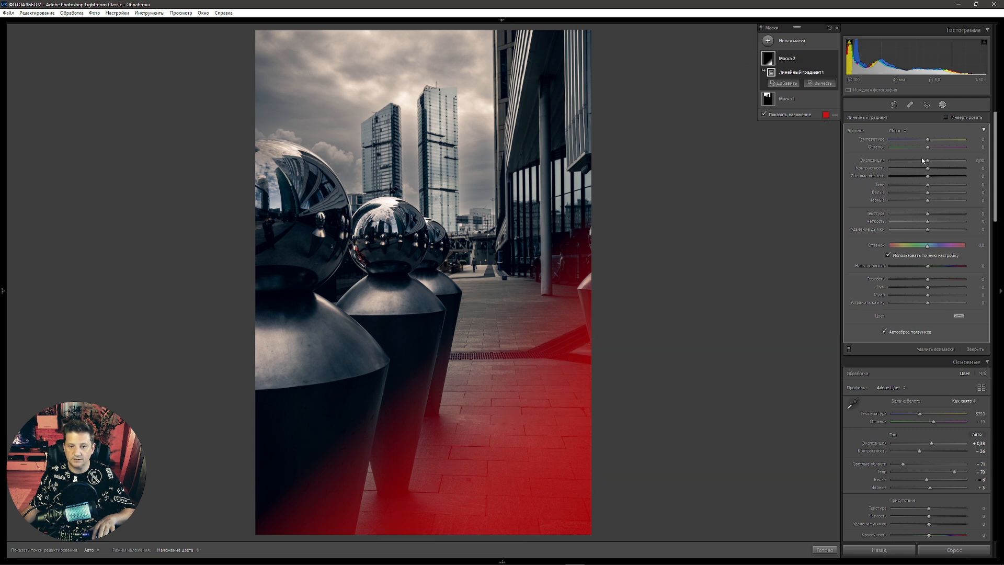
drag(928, 161, 925, 161)
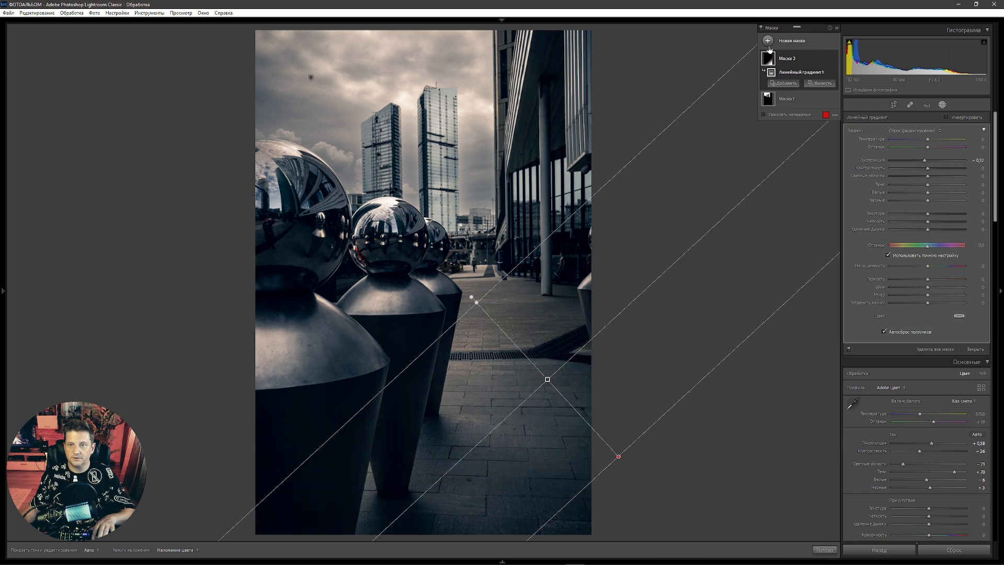
Step: Add another linear gradient mask across the upper sky with exposure −0.40 and close masking
click(783, 83)
click(820, 92)
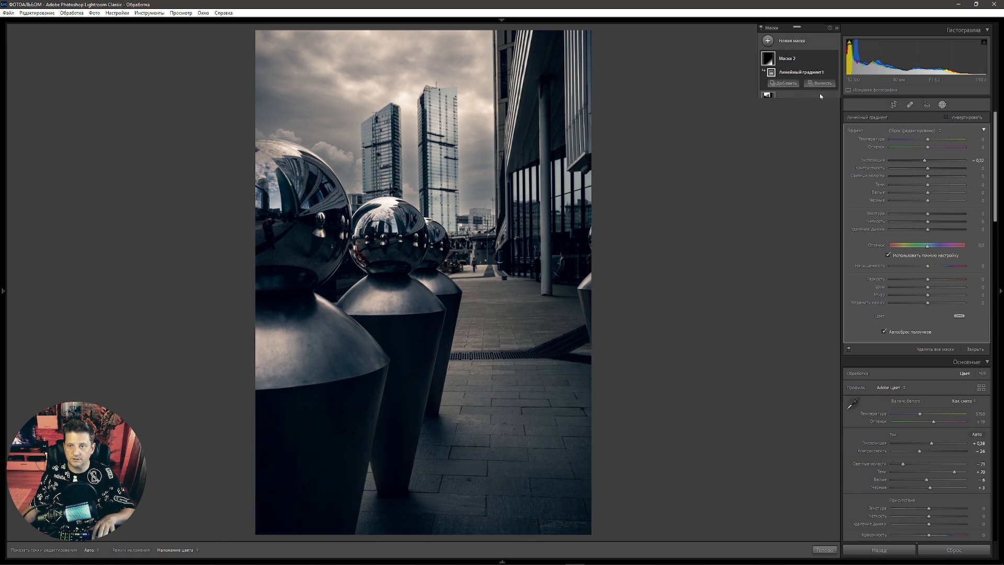
drag(383, 67, 401, 135)
drag(930, 162, 925, 161)
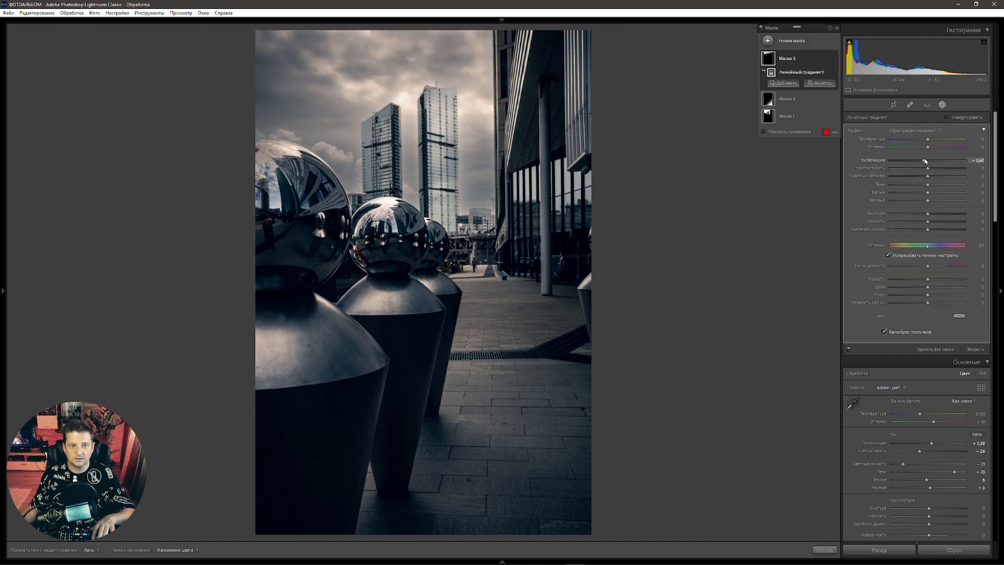
key(Escape)
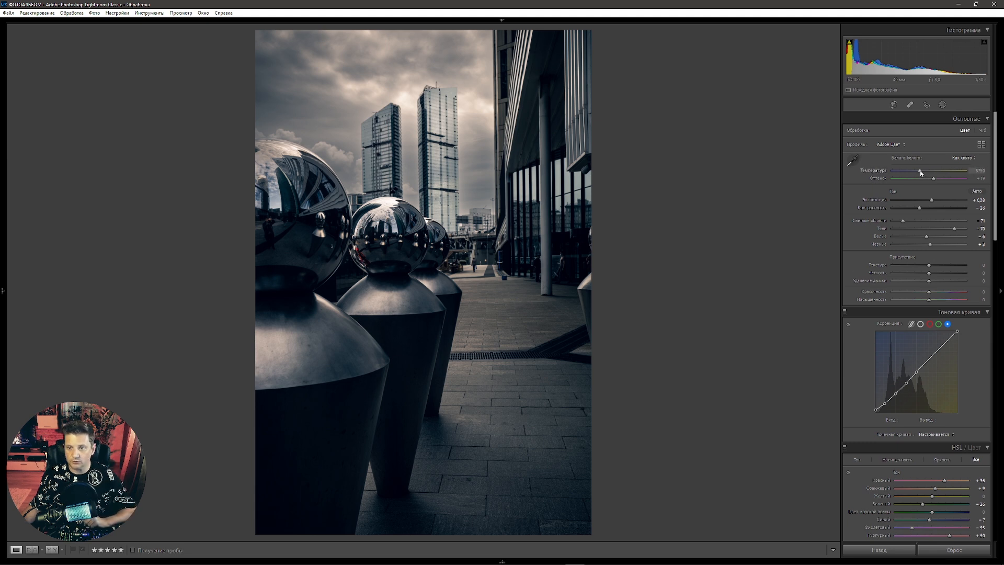
Step: Warm the white balance temperature to 6301 and enable lens profile corrections with chromatic aberration removal
drag(920, 170, 924, 171)
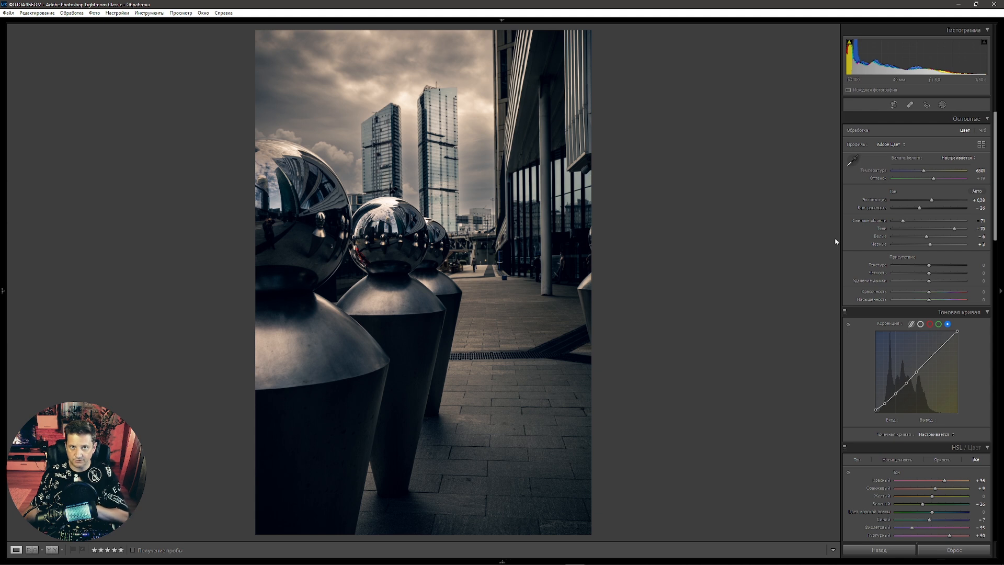
scroll(922, 387, down, 15)
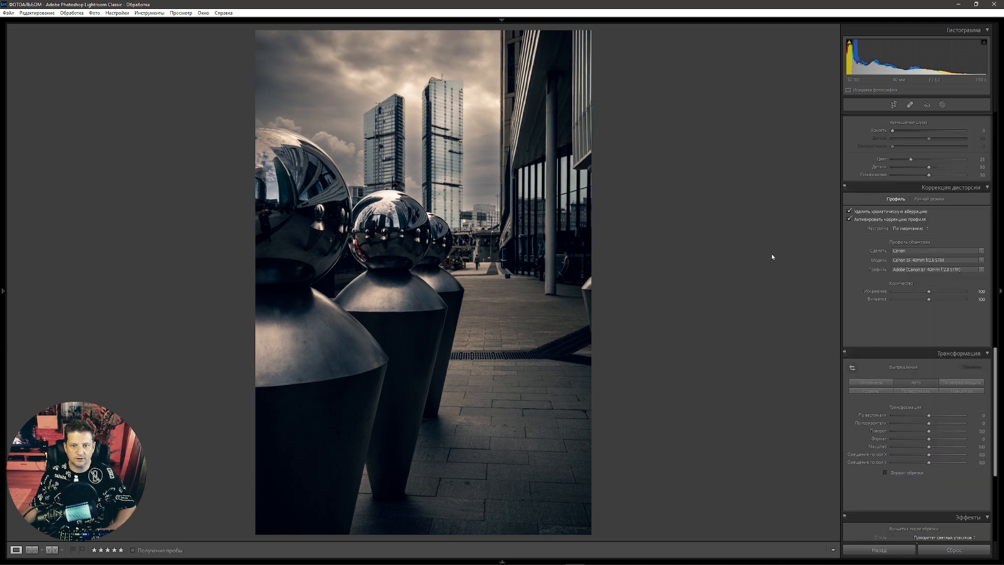
Step: Crop the spheres photo slightly tighter at its original aspect ratio and reposition the image within the frame
click(894, 109)
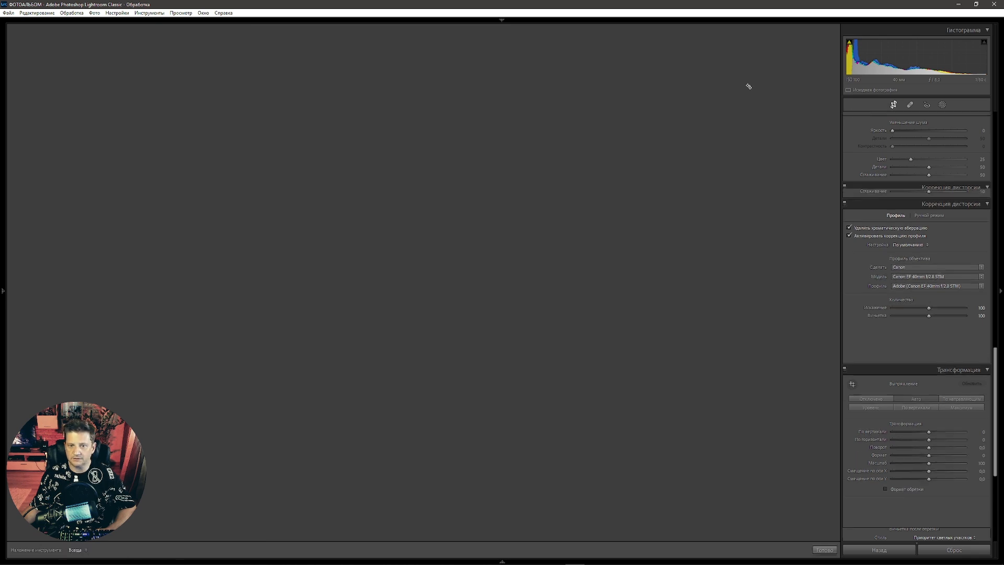
drag(590, 33, 583, 36)
drag(557, 102, 563, 115)
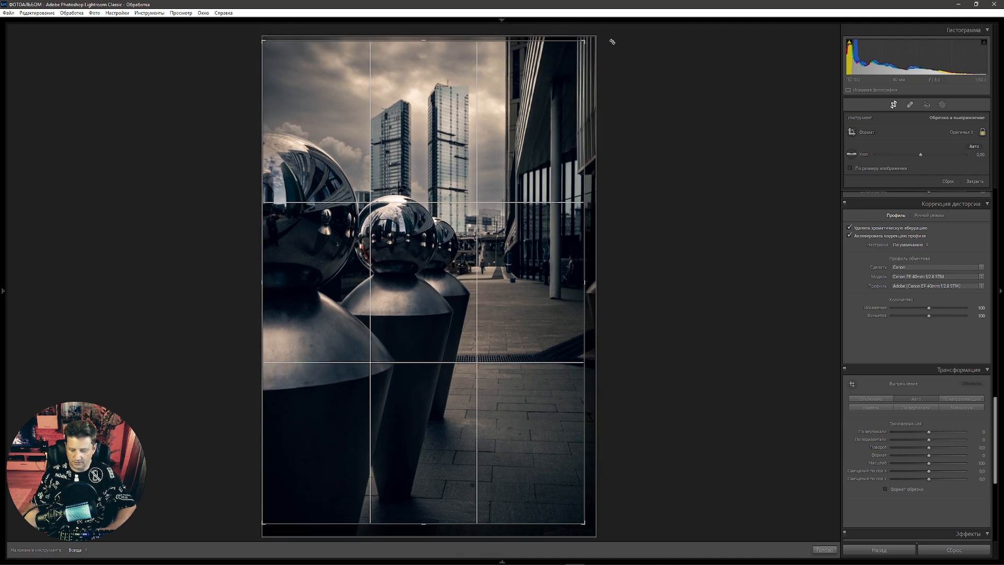
key(Return)
Step: Strengthen the spheres photo's post-crop vignette to amount −27
drag(997, 419, 998, 378)
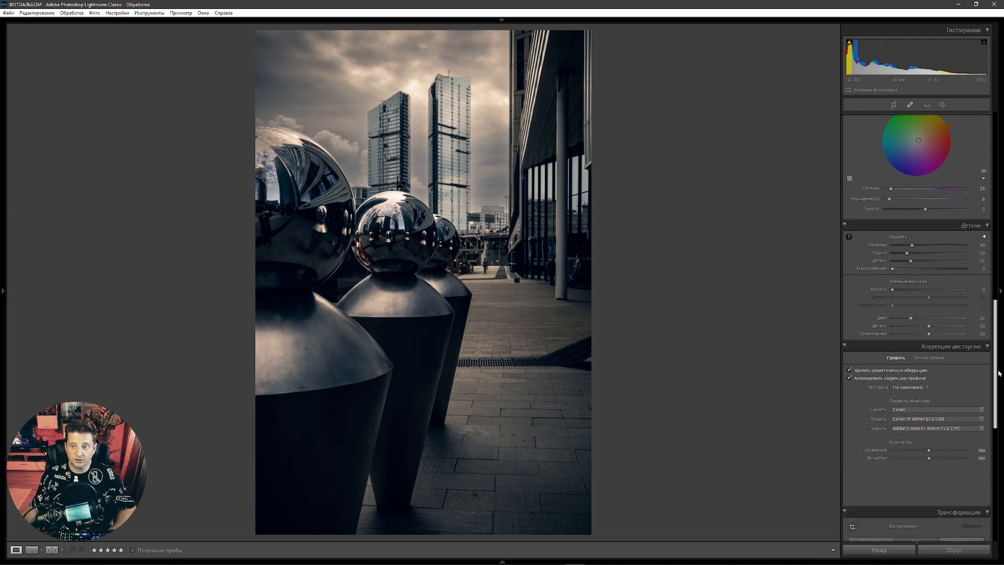
scroll(935, 380, down, 8)
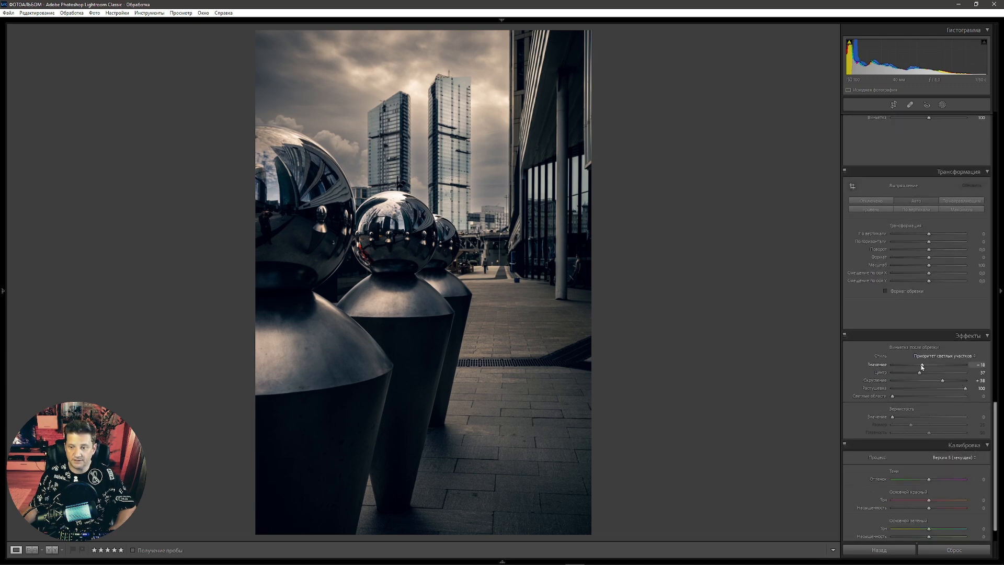
drag(920, 366, 920, 367)
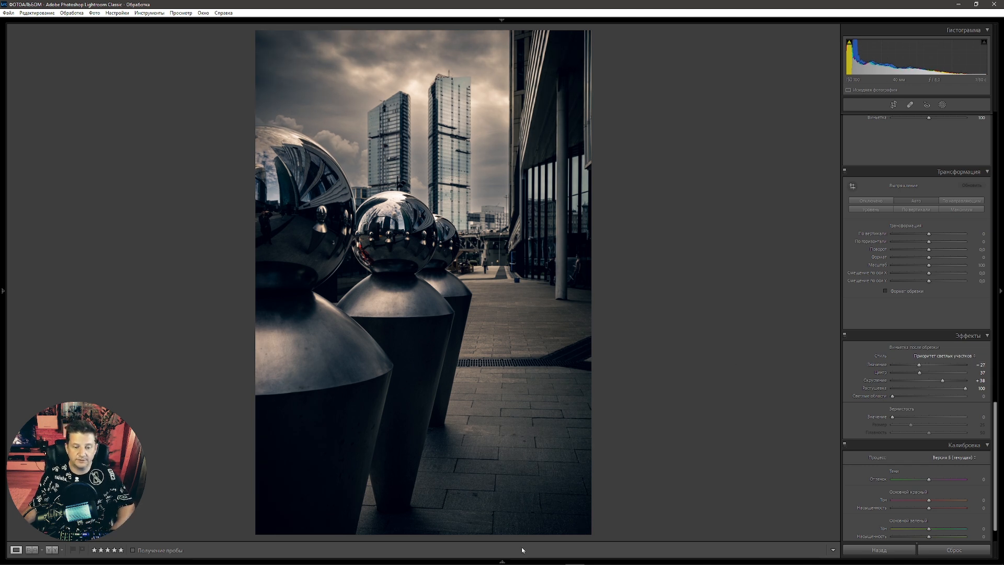
Step: Synchronize the edited daytime spheres photo's settings to the sixth photo, leaving white balance, exposure, transform and masking out
key(F6)
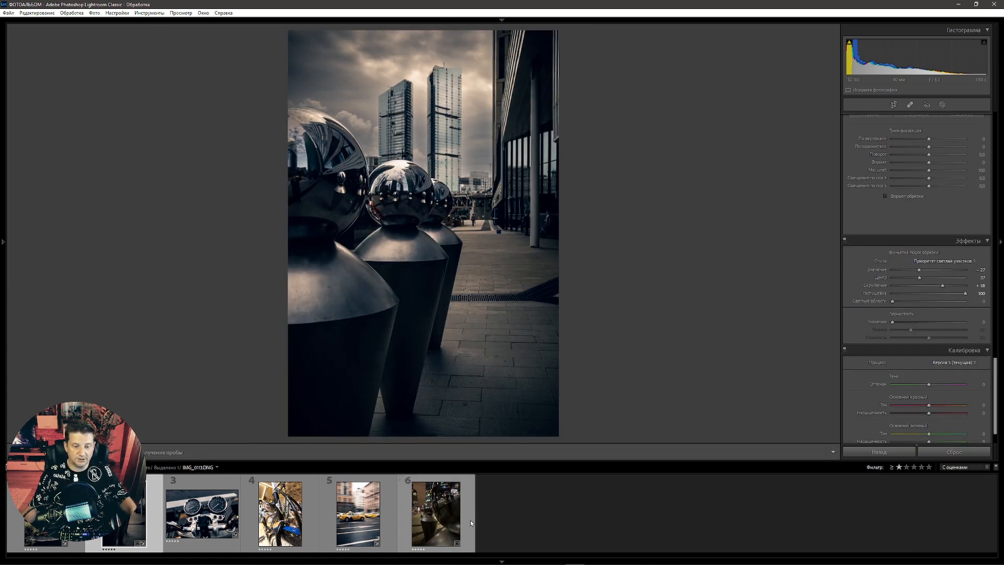
ctrl+click(441, 523)
click(879, 453)
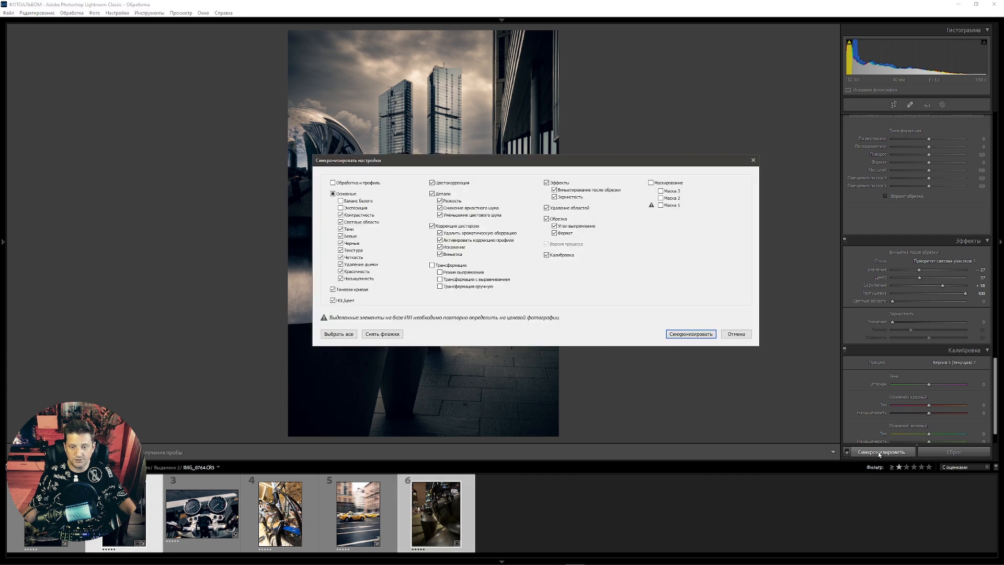
click(704, 335)
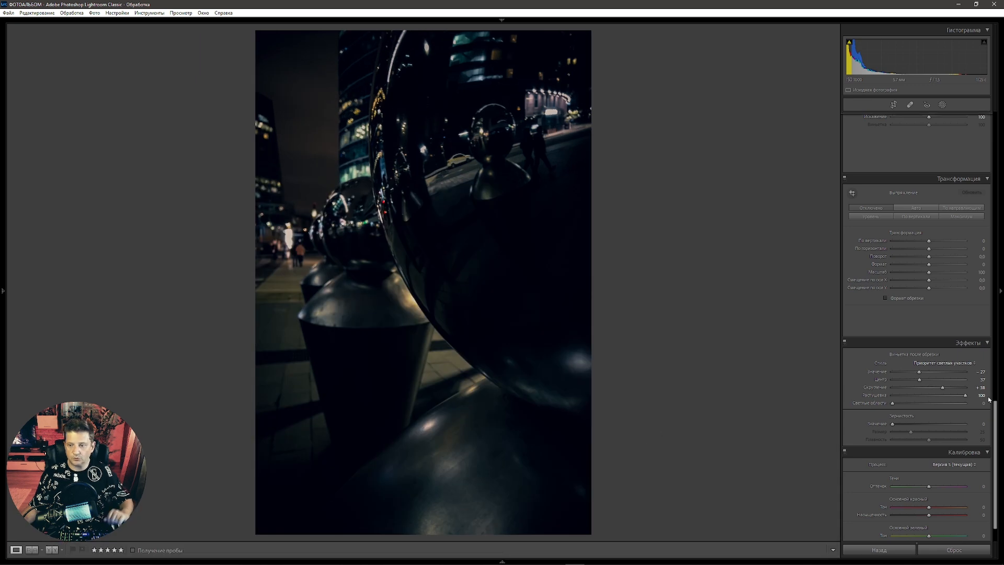
Step: Raise the night spheres photo's exposure to +1.02 and cool its white balance temperature to 3667
scroll(921, 214, up, 15)
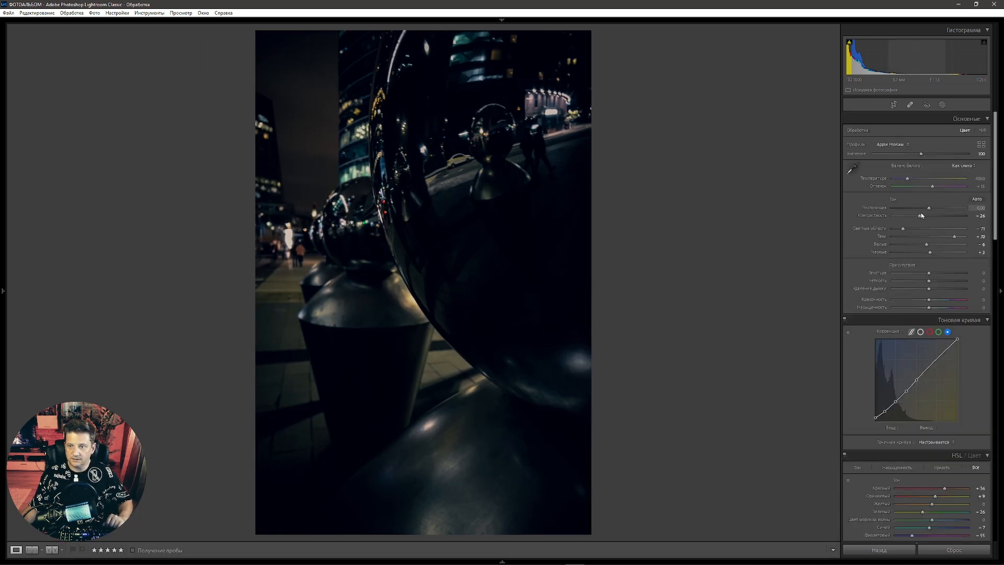
drag(929, 209, 937, 208)
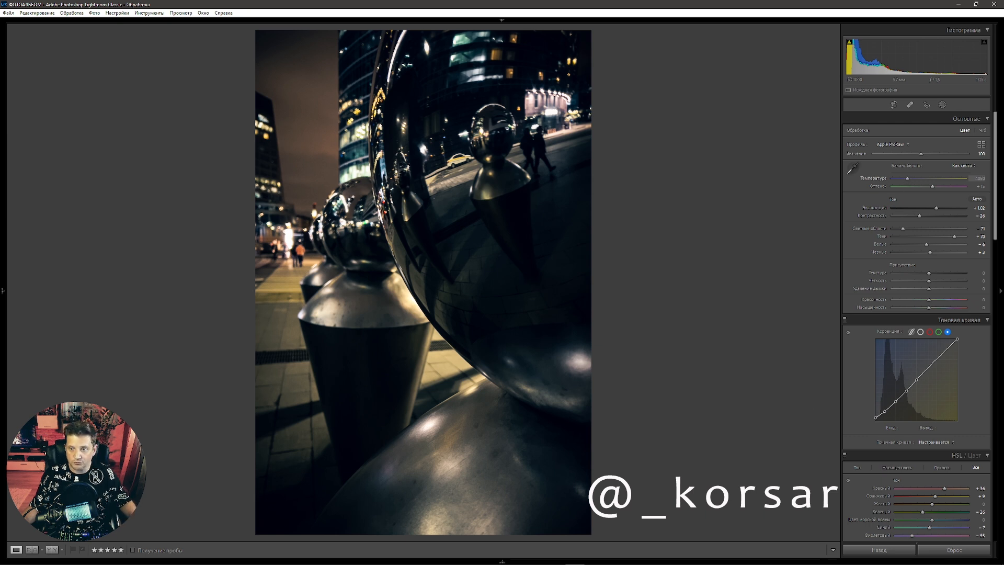
drag(907, 179, 906, 178)
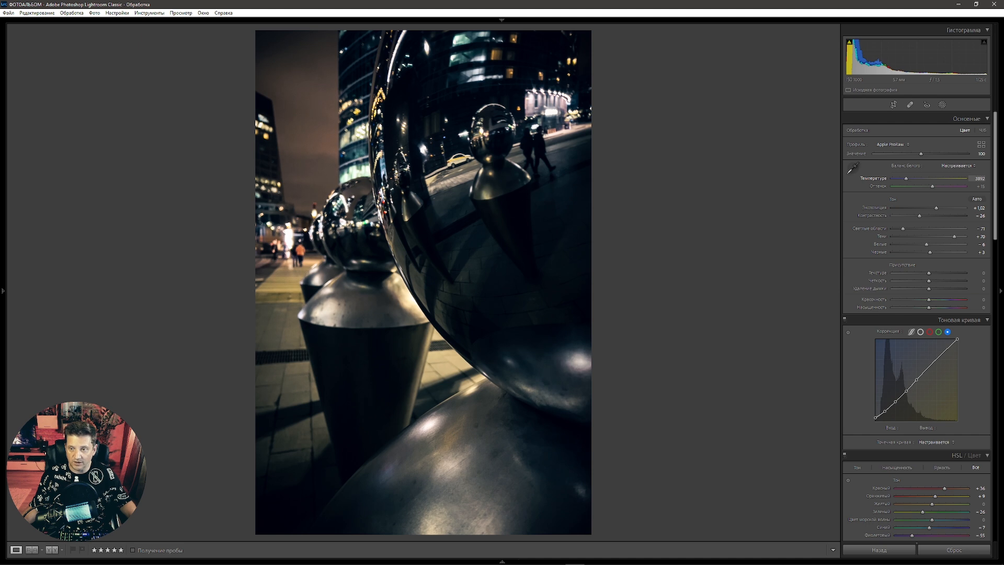
drag(905, 178, 904, 179)
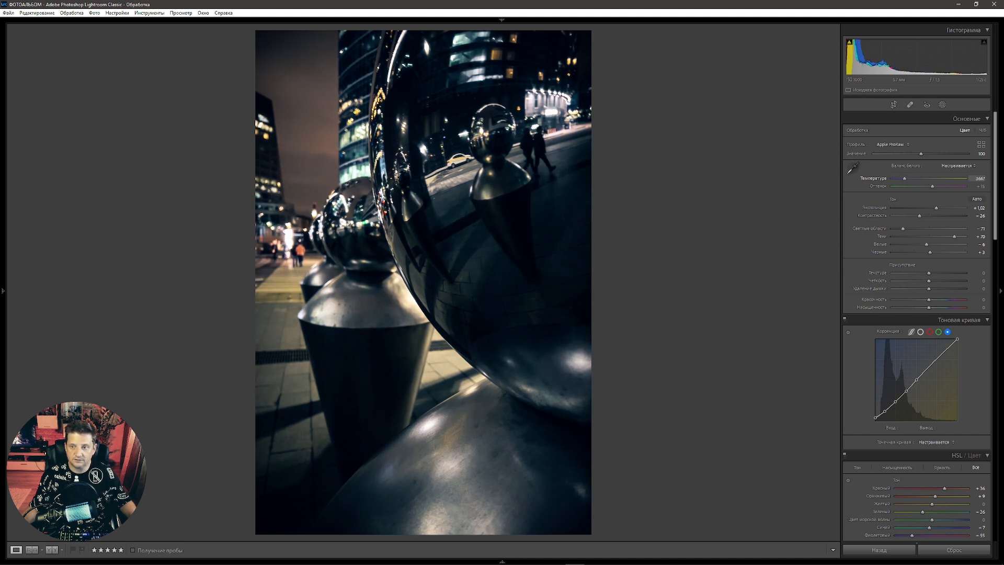
Step: Set the night photo's HSL saturation to orange −43, yellow −64, green −100 and blue −85, and its global colour grading saturation to 15
drag(1000, 190, 1001, 265)
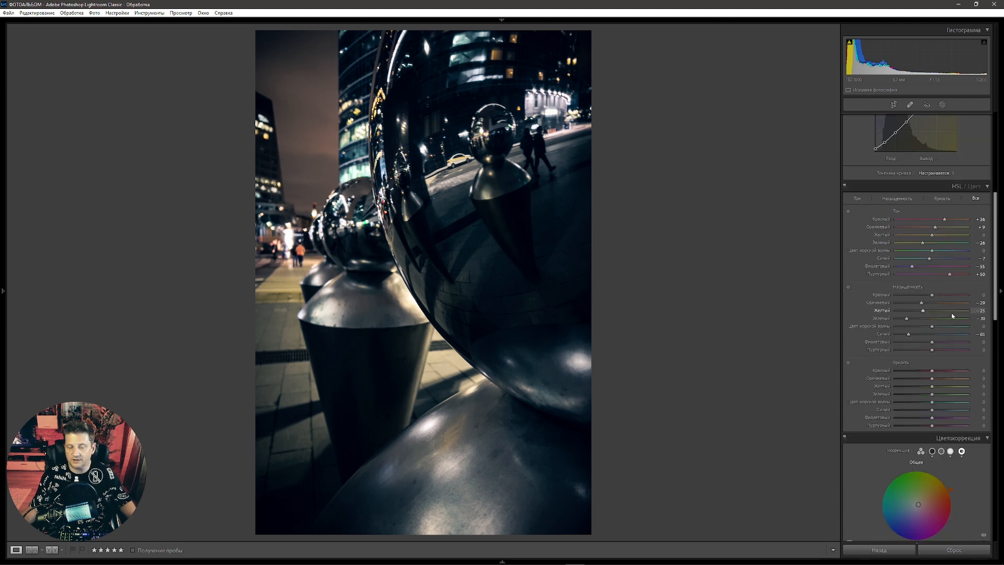
drag(909, 335, 909, 312)
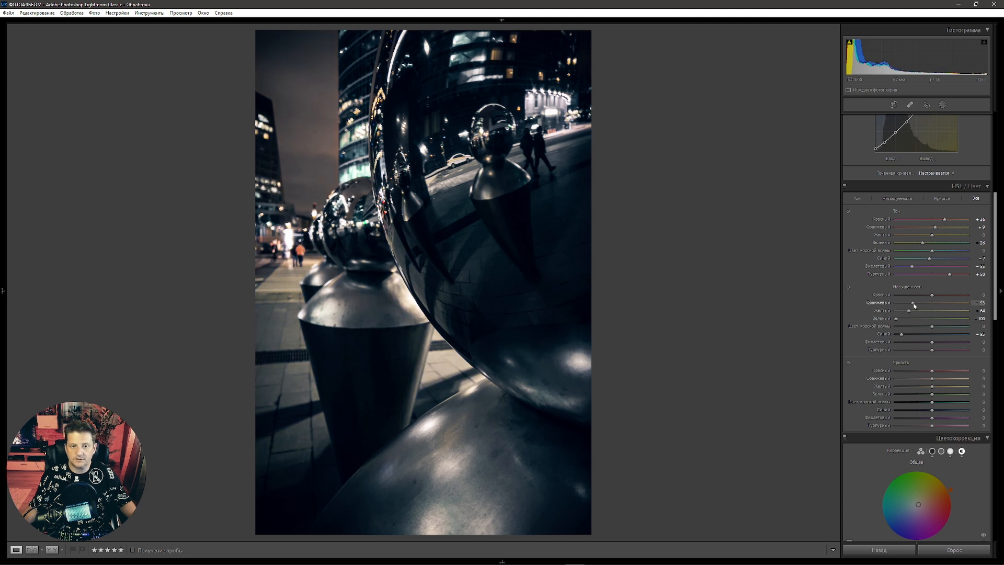
scroll(955, 302, up, 5)
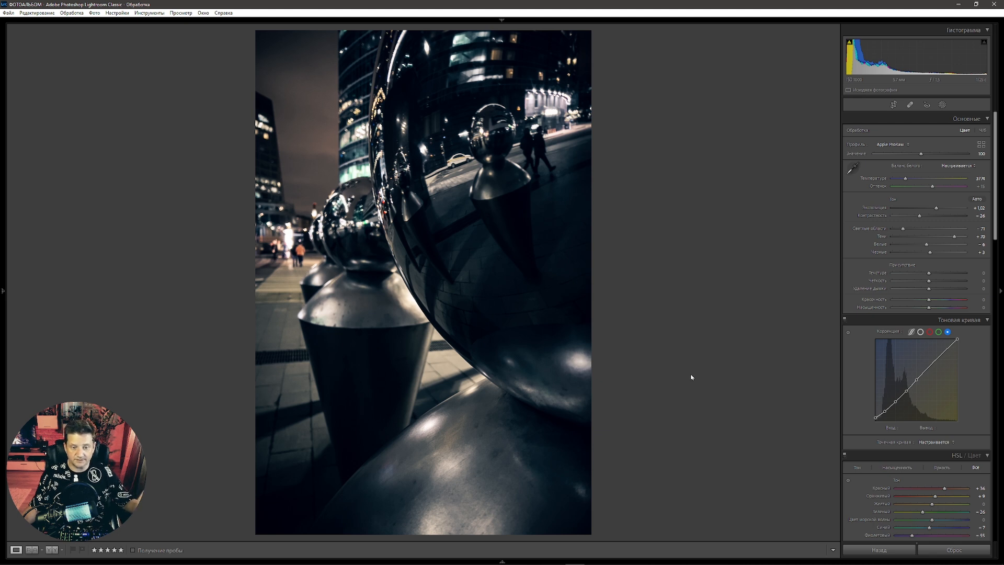
scroll(961, 316, down, 8)
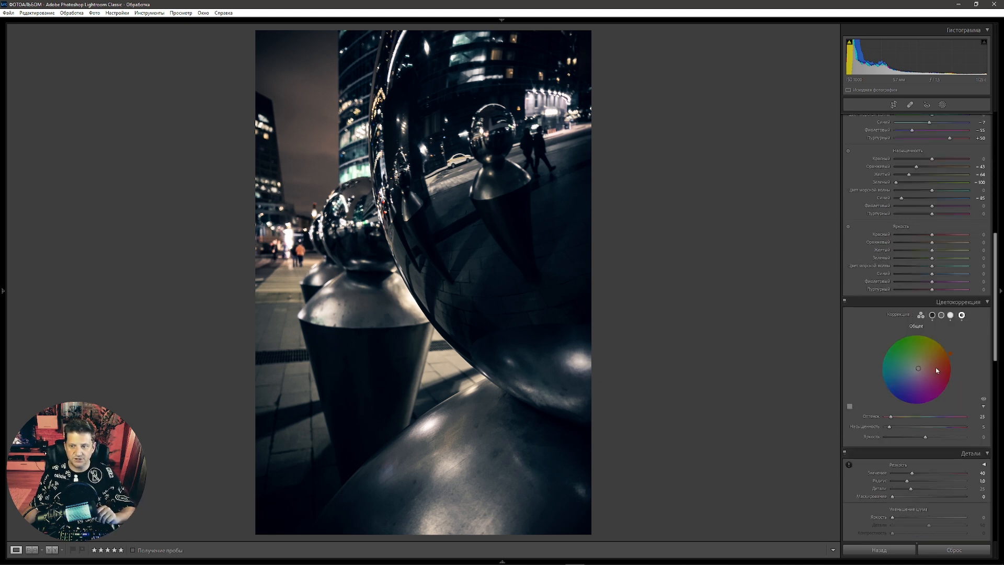
drag(889, 428, 898, 428)
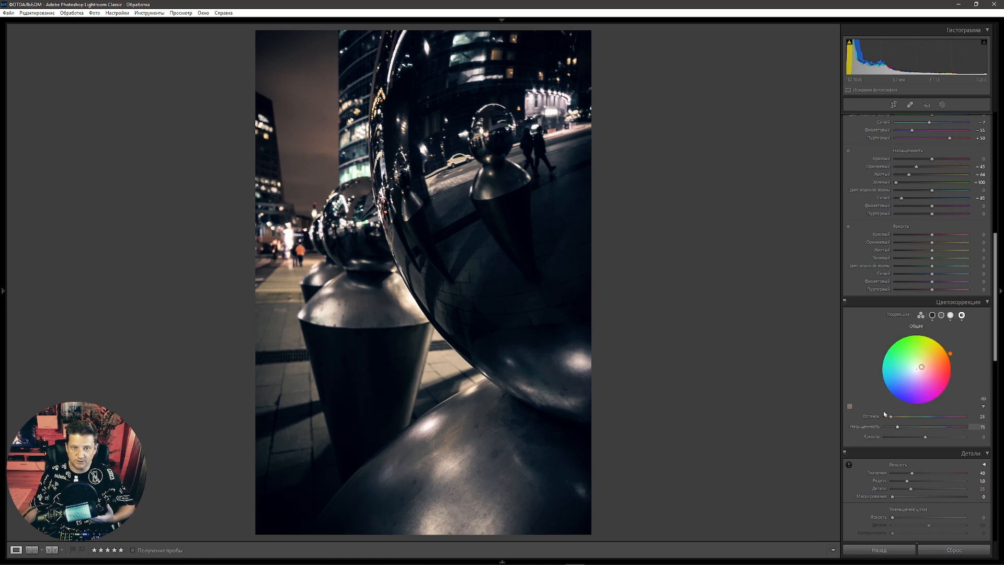
Step: Synchronize the night spheres photo's settings to the bicycle photo and compare the bicycle before and after
click(502, 560)
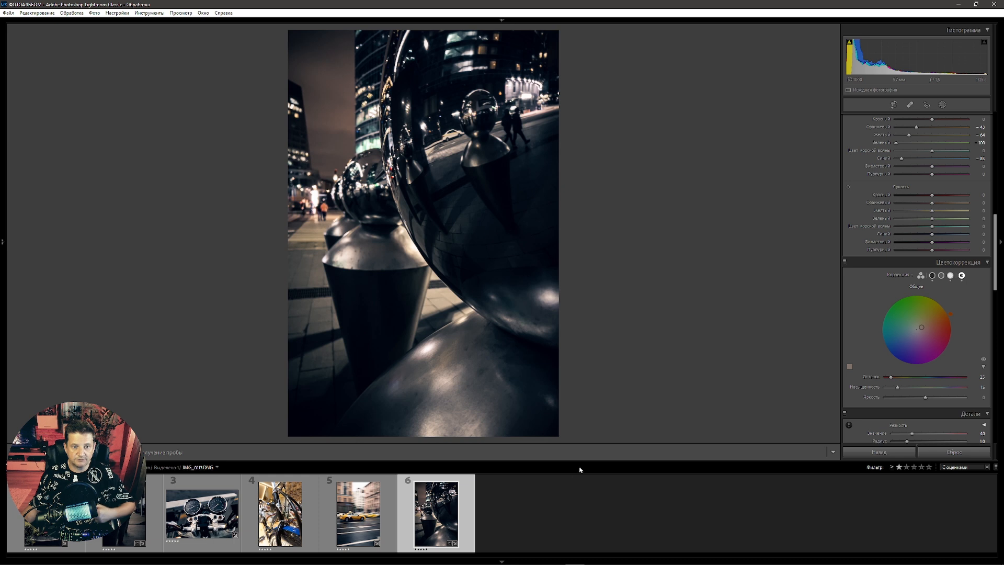
ctrl+click(281, 517)
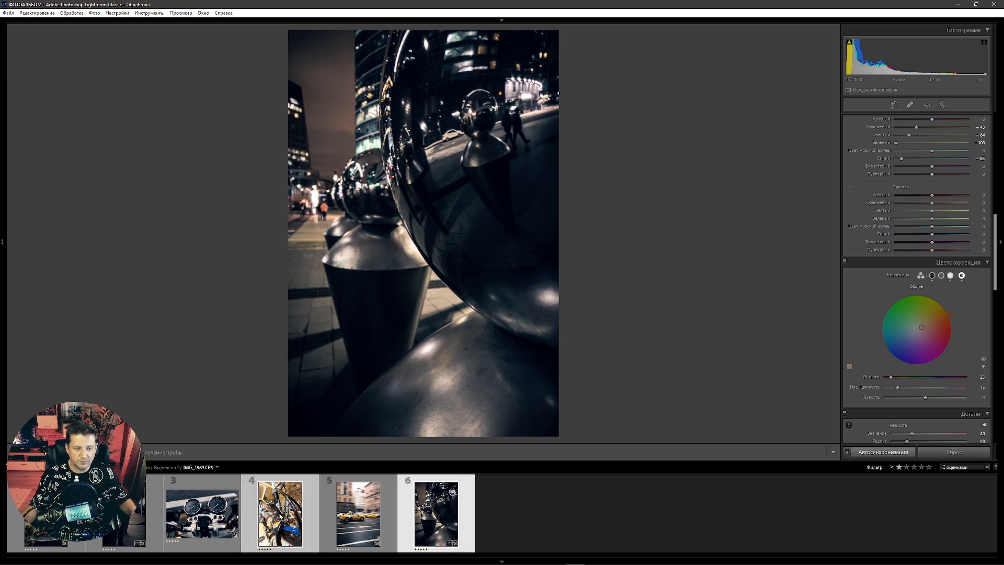
click(880, 453)
click(635, 320)
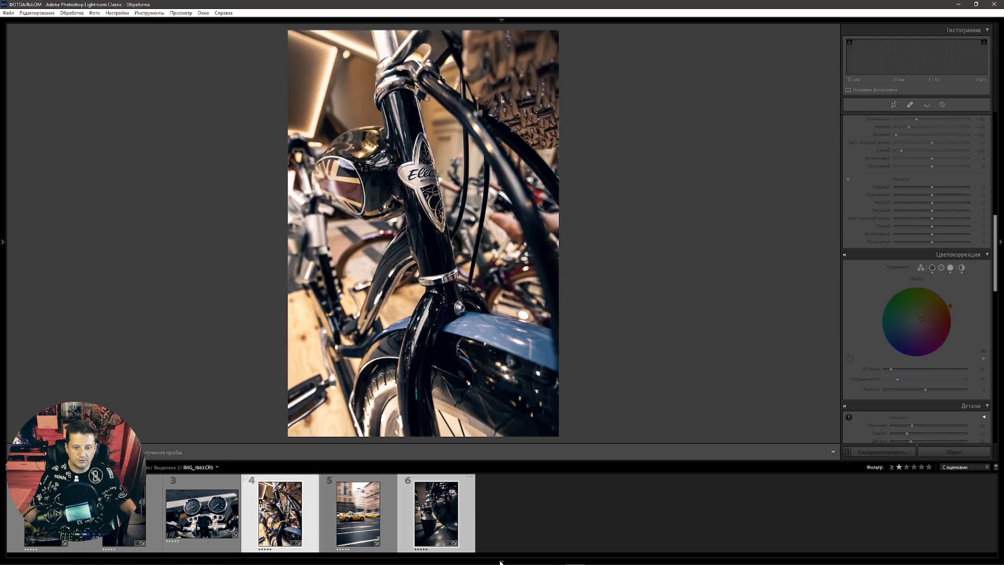
key(F6)
key(backslash)
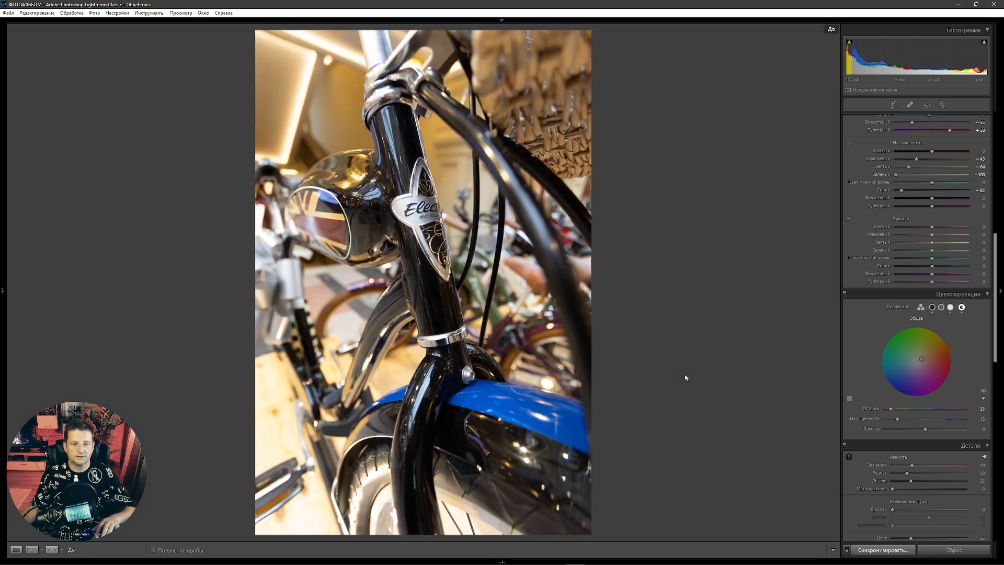
key(backslash)
key(backslash)
key(backslash)
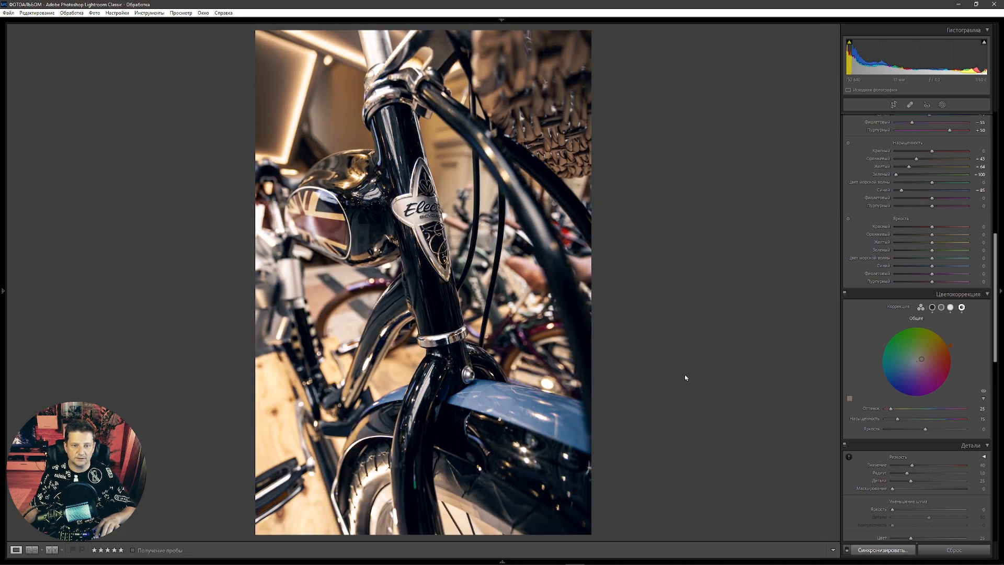
Step: Lower the bicycle photo's exposure to −0.65 and slightly cool its white balance temperature
drag(993, 252, 990, 122)
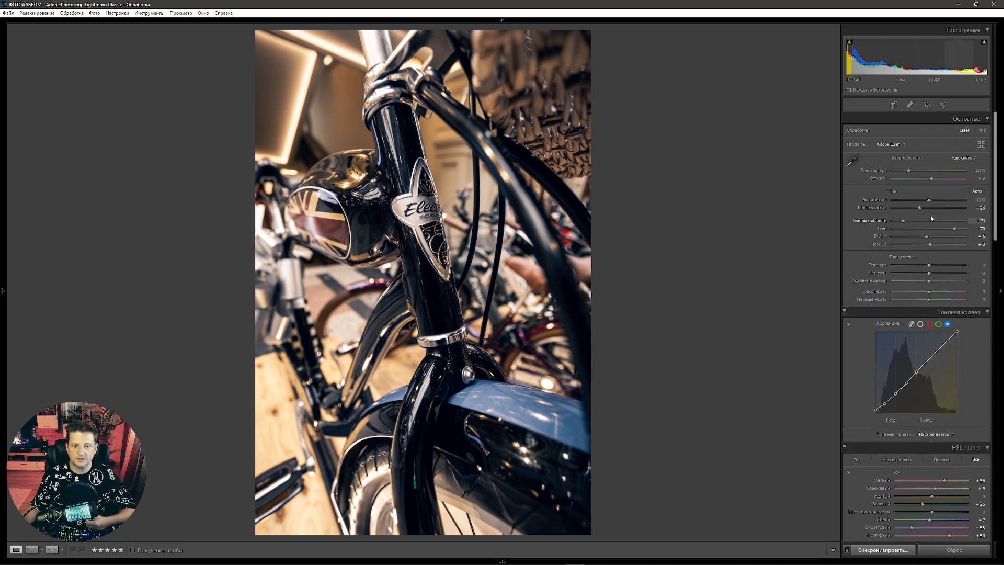
drag(929, 202, 907, 171)
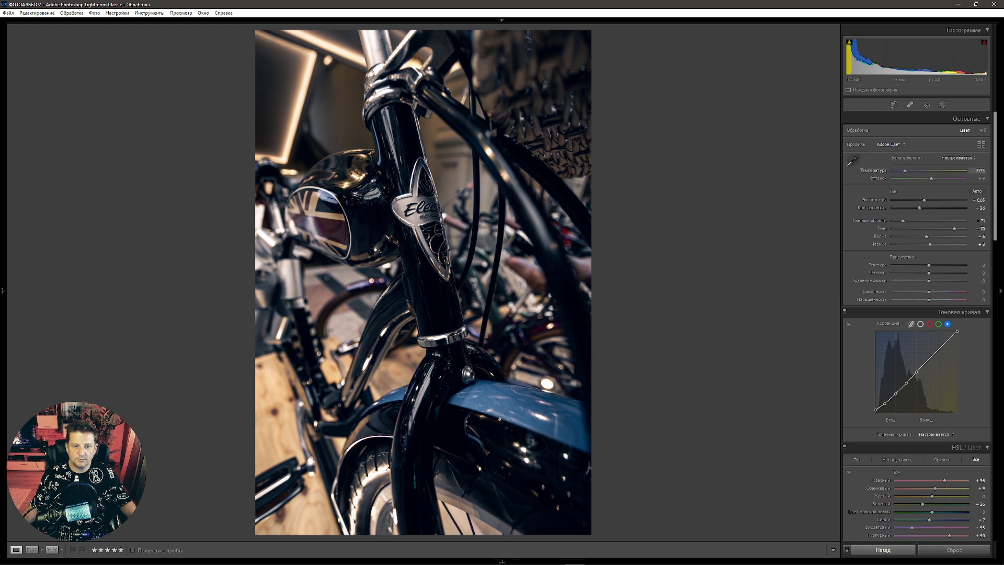
key(ctrl+a)
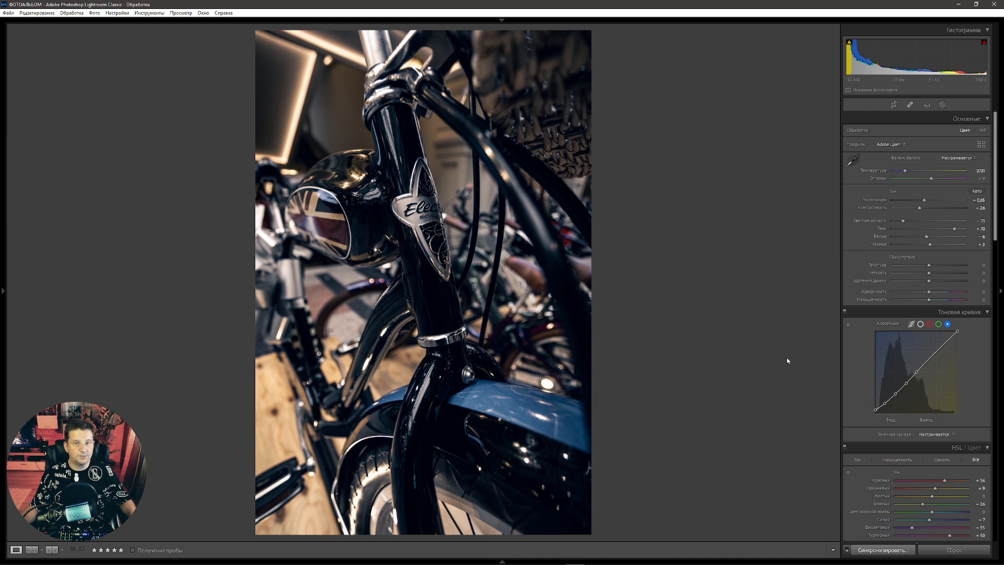
Step: Shape a matte RGB tone curve by lifting the black point to output 35, anchoring the midtones and holding down the shadows
click(921, 324)
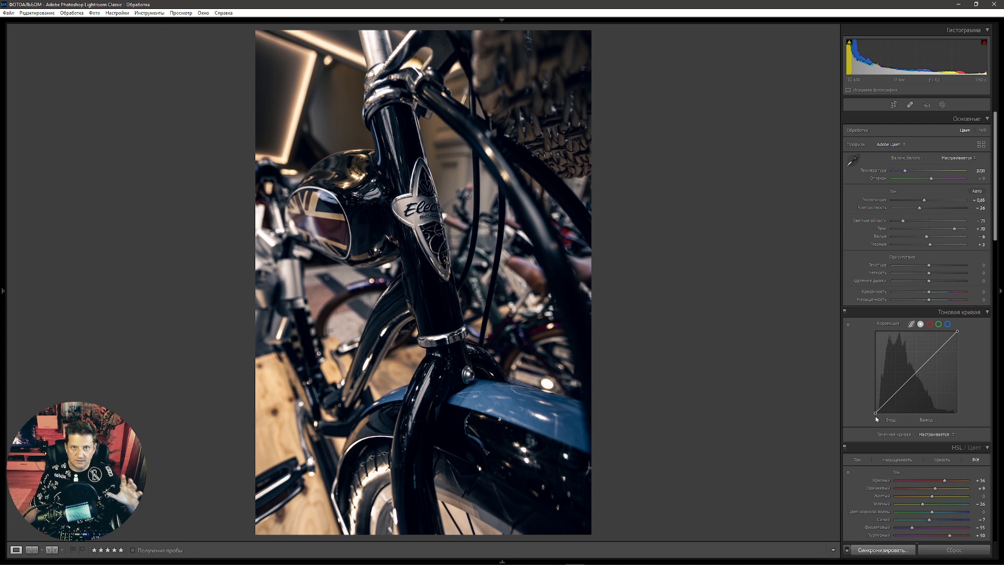
drag(876, 417, 867, 408)
drag(919, 366, 916, 373)
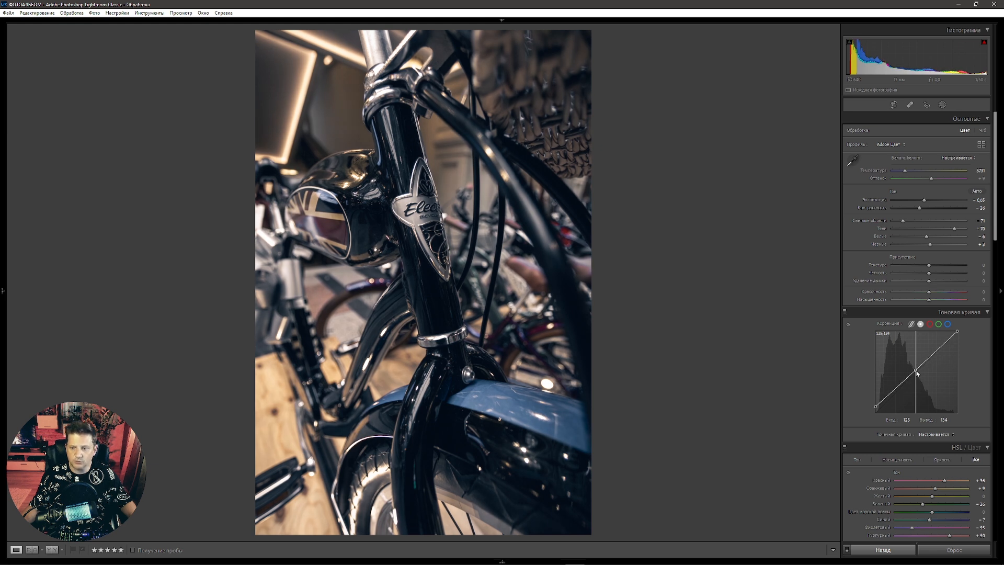
drag(886, 401, 866, 390)
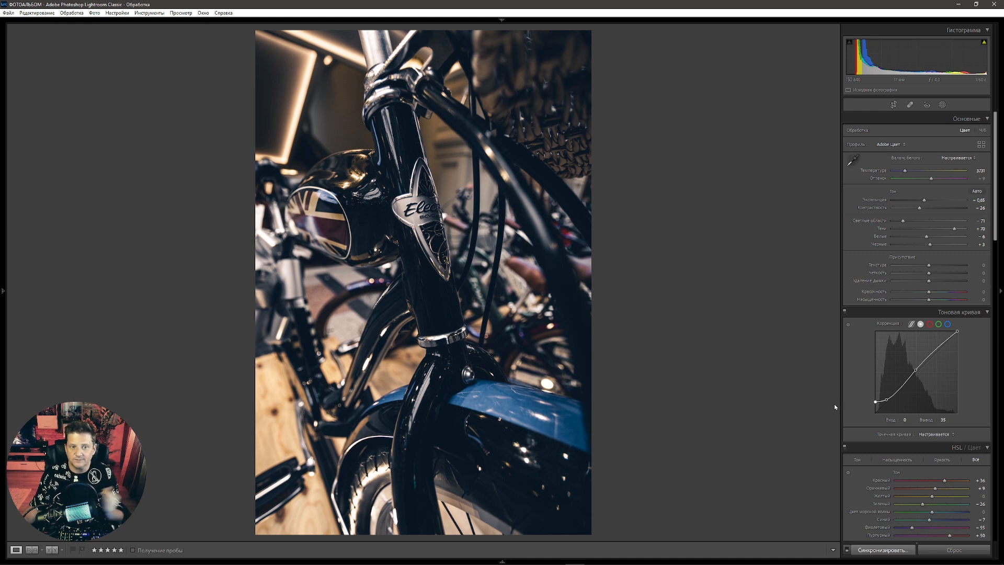
drag(916, 369, 915, 370)
Step: Lower the RGB curve's white point to output 248 and add a highlights point at input 186, output 196
key(alt)
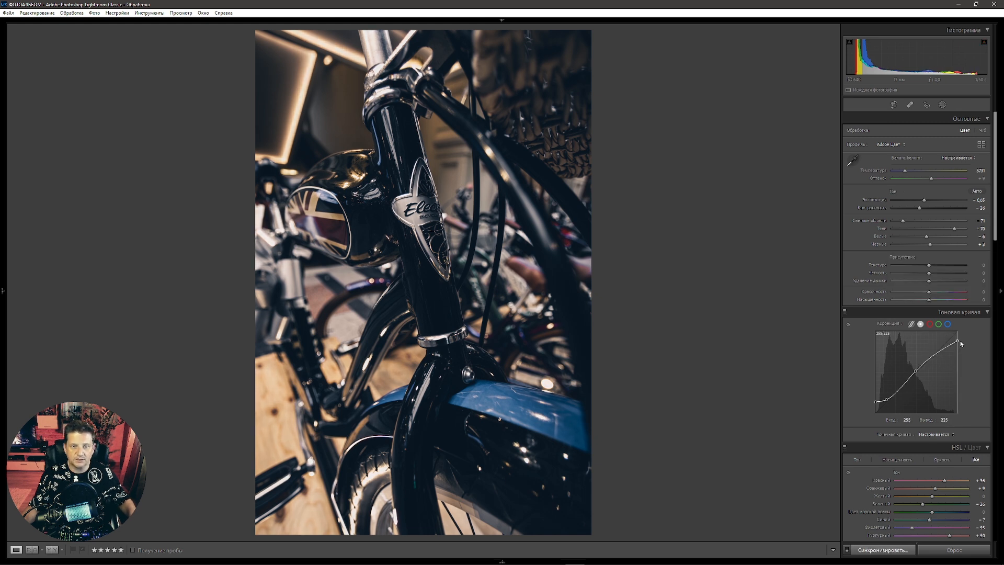
click(380, 58)
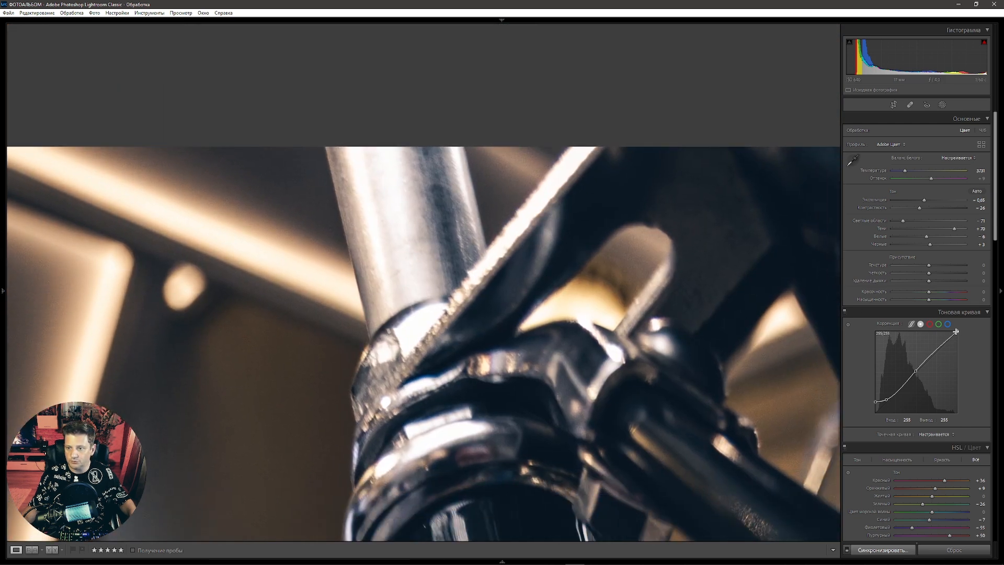
drag(958, 331, 964, 337)
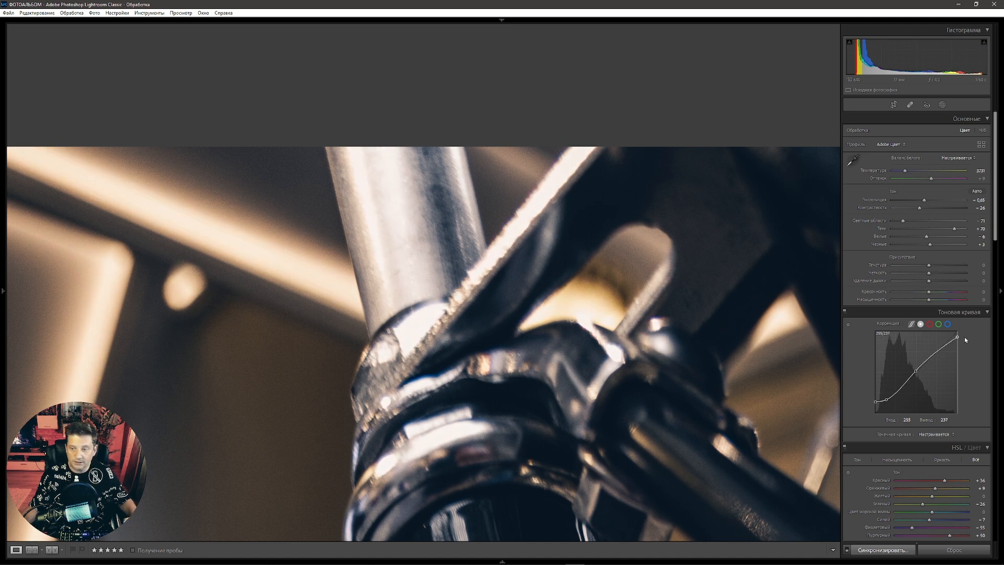
drag(964, 335, 964, 333)
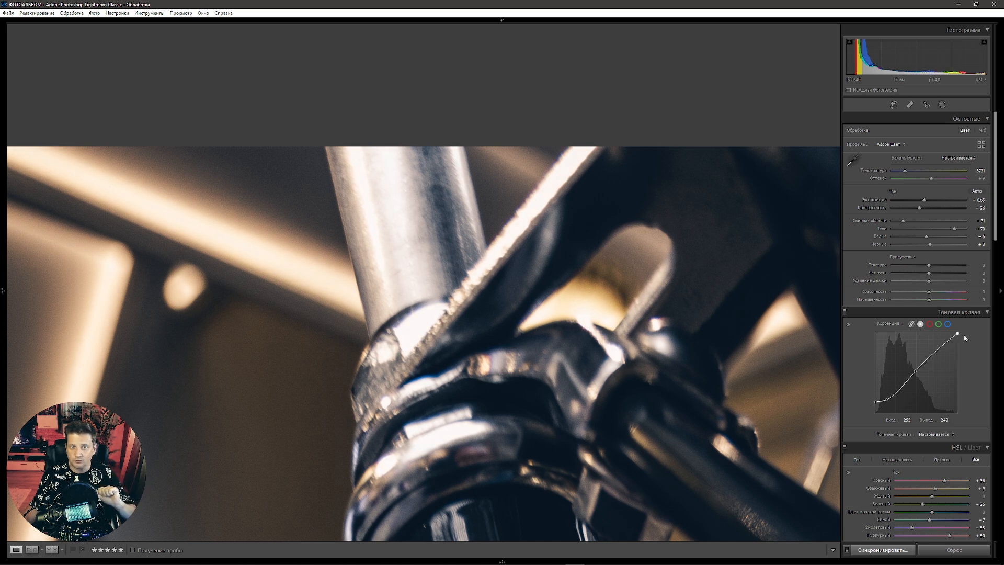
click(935, 353)
drag(935, 353, 935, 352)
Step: View the whole bicycle photo and compare the edit with the original
click(565, 394)
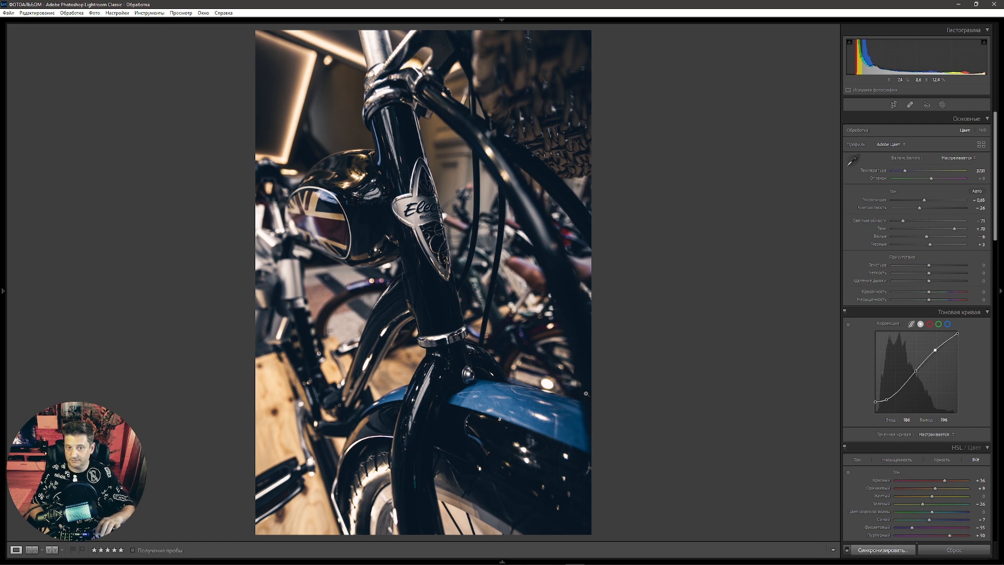
key(backslash)
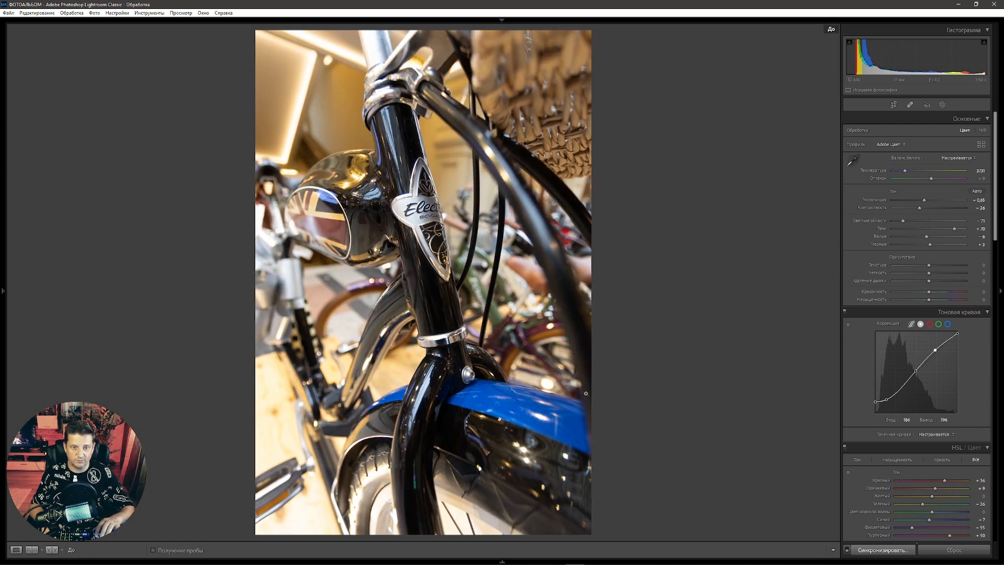